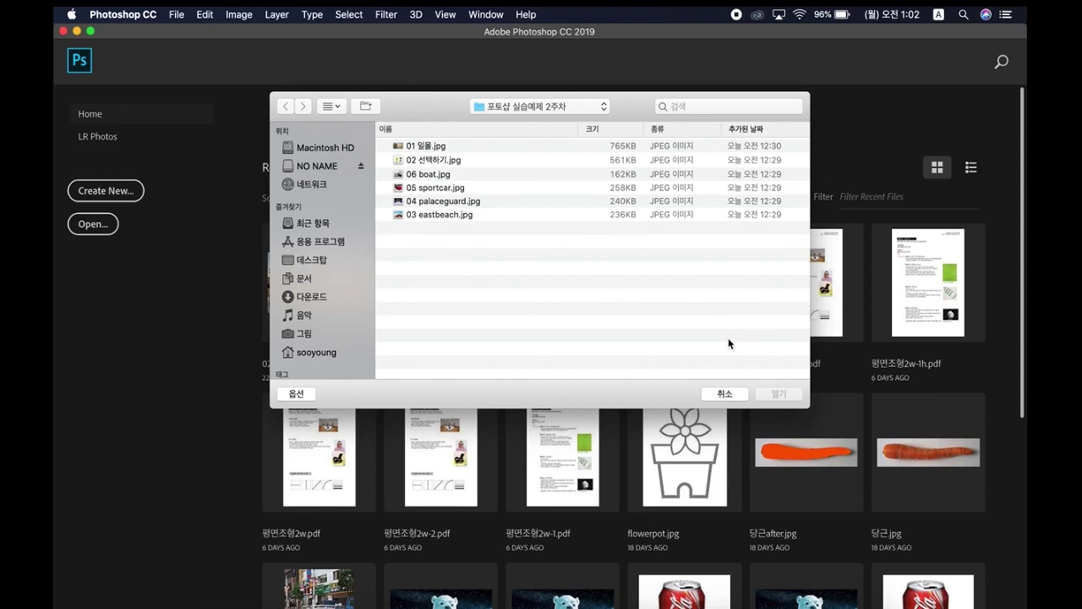
# - Open the sunset image 01 일몰.jpg and bring up its image size settings
pyautogui.click(416, 148)
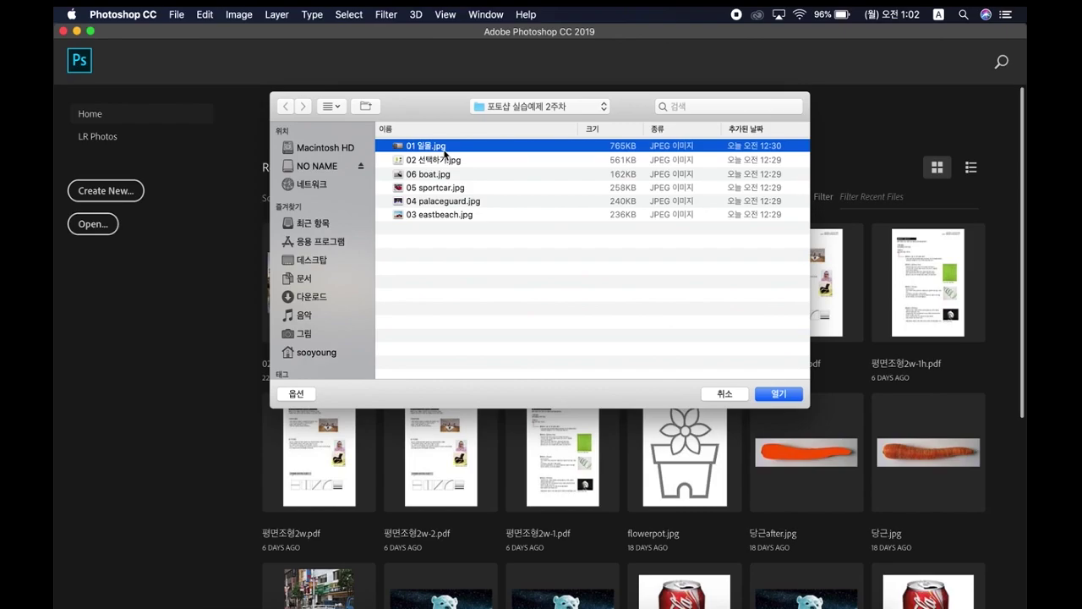
pyautogui.click(781, 394)
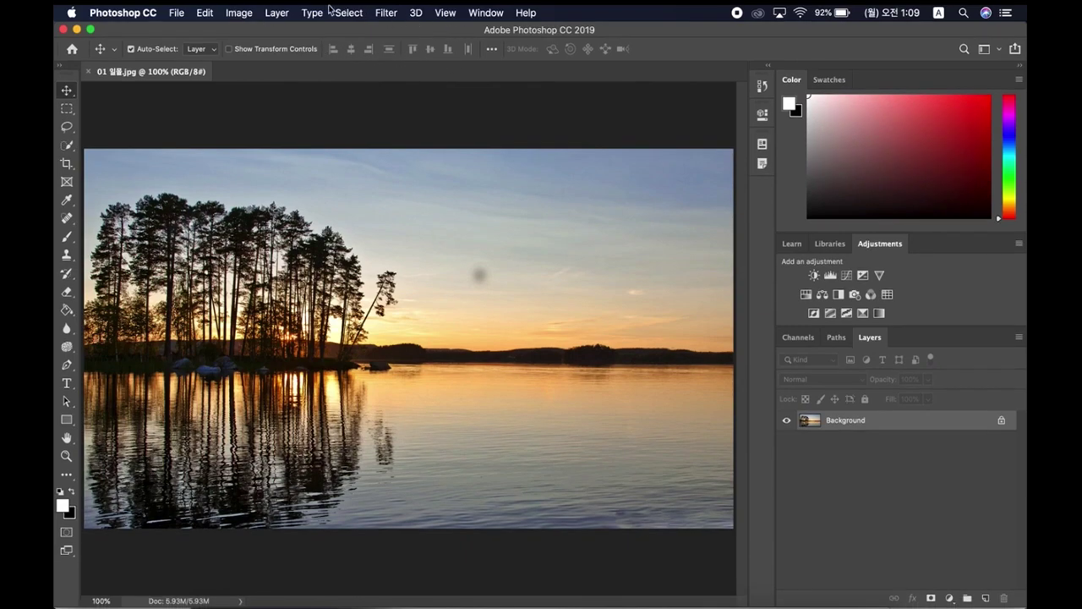
pyautogui.click(240, 14)
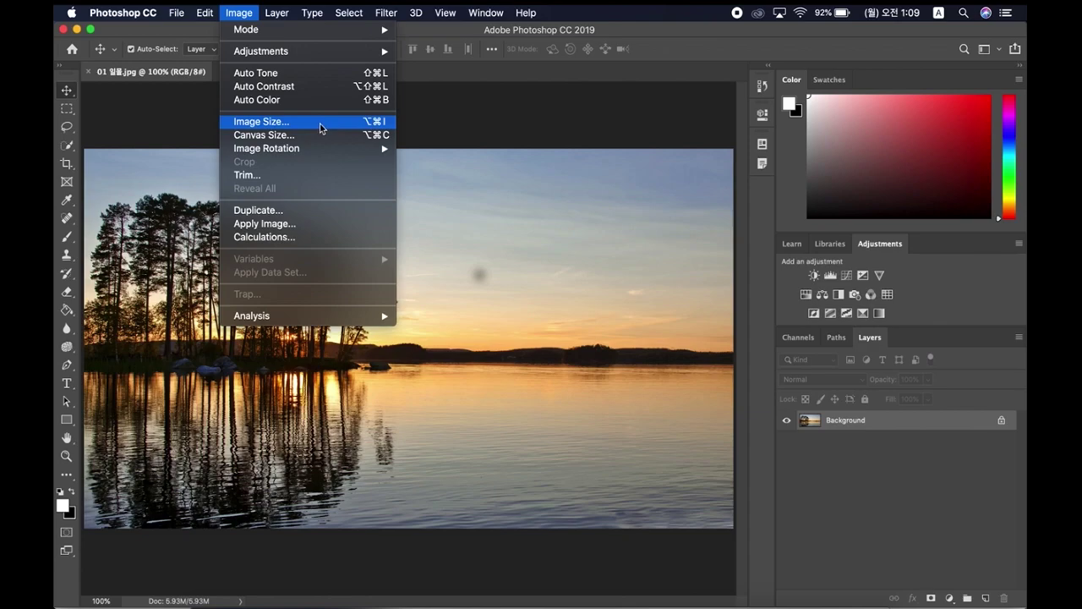
pyautogui.click(321, 127)
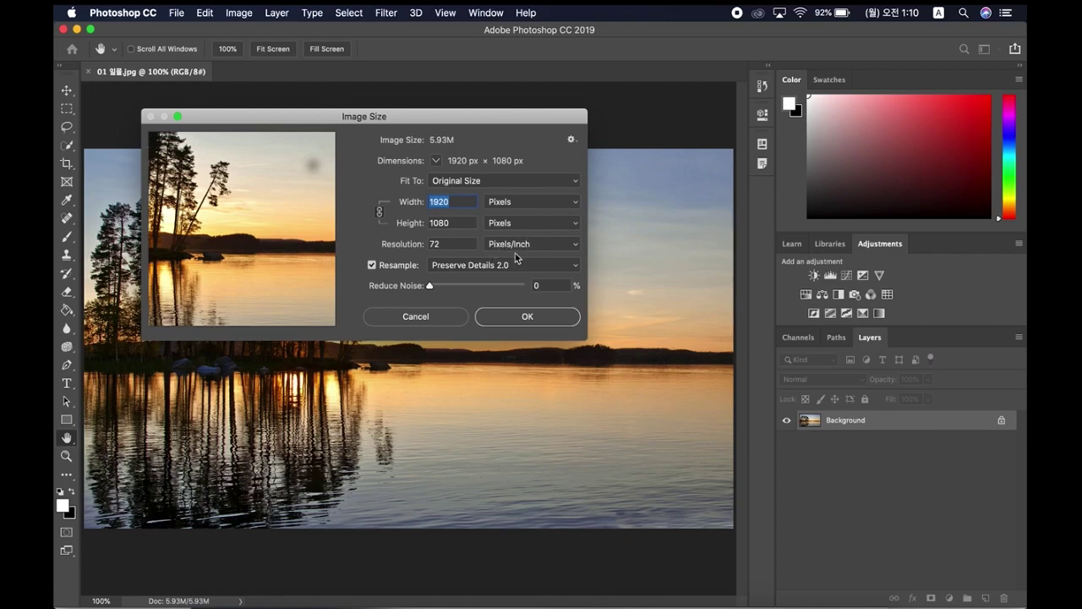
# - Switch the image's width and height units to centimeters
pyautogui.click(556, 202)
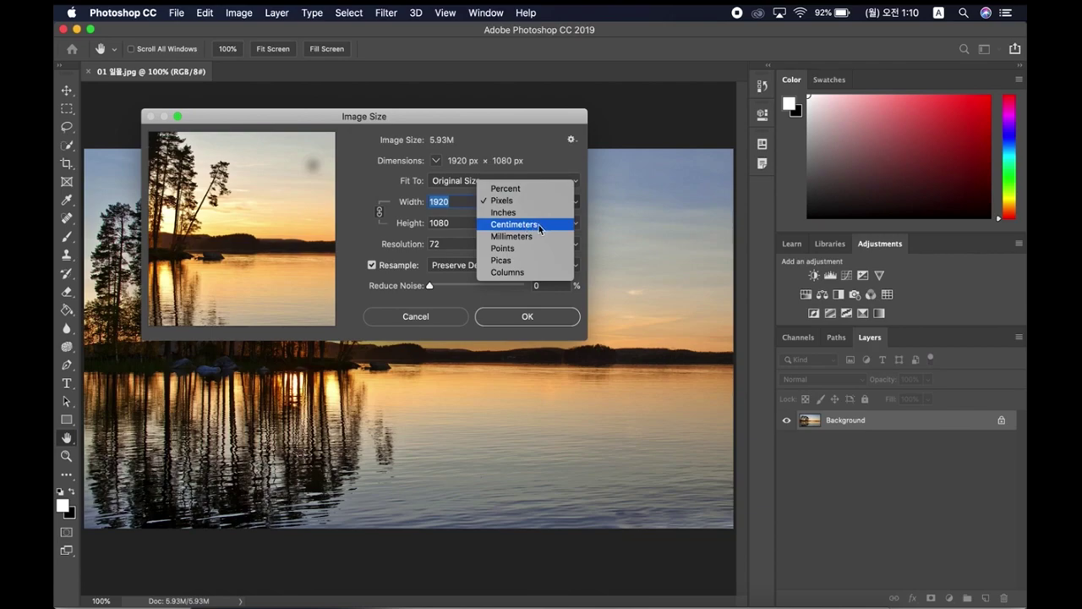
pyautogui.click(539, 226)
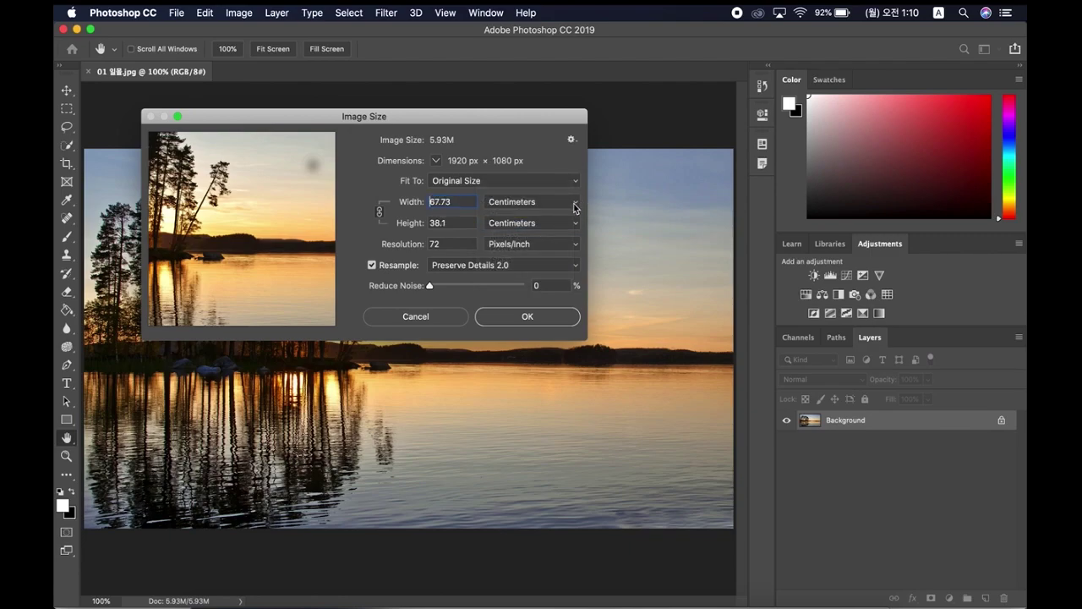
pyautogui.click(575, 224)
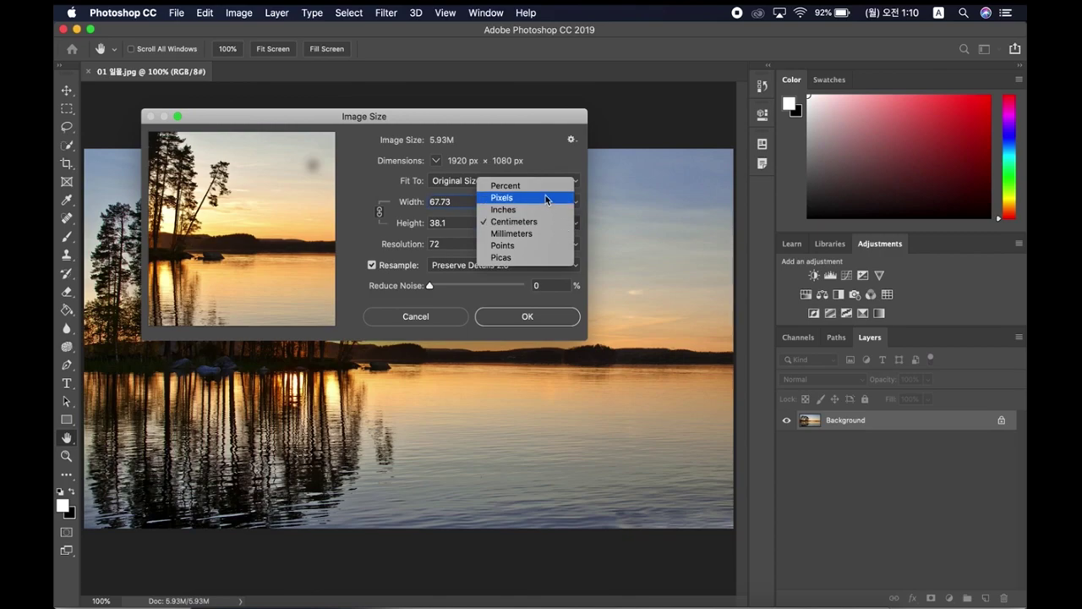
pyautogui.click(540, 224)
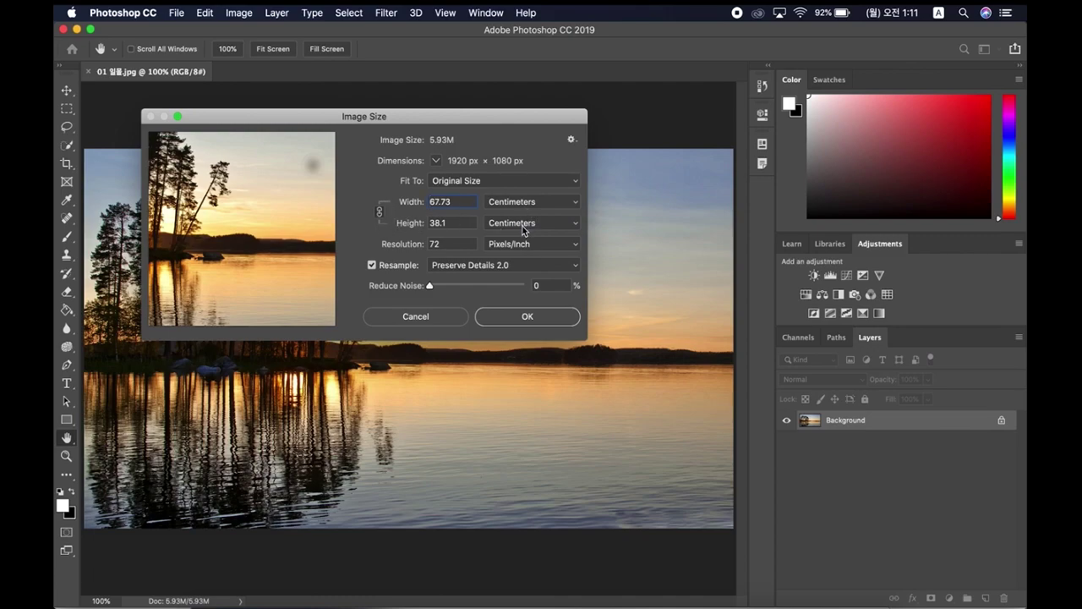
# - Examine the width and height values, their units and the resolution in the image size settings
pyautogui.doubleClick(459, 201)
pyautogui.press('Down')
pyautogui.press('Up')
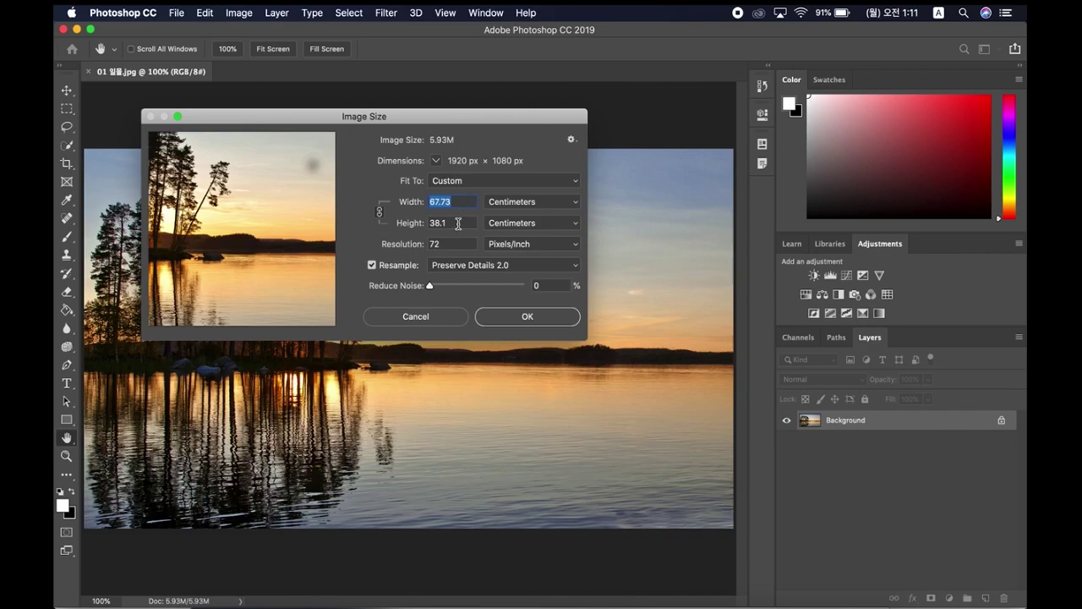
pyautogui.moveTo(458, 224); pyautogui.dragTo(423, 201)
pyautogui.moveTo(455, 117); pyautogui.dragTo(453, 103)
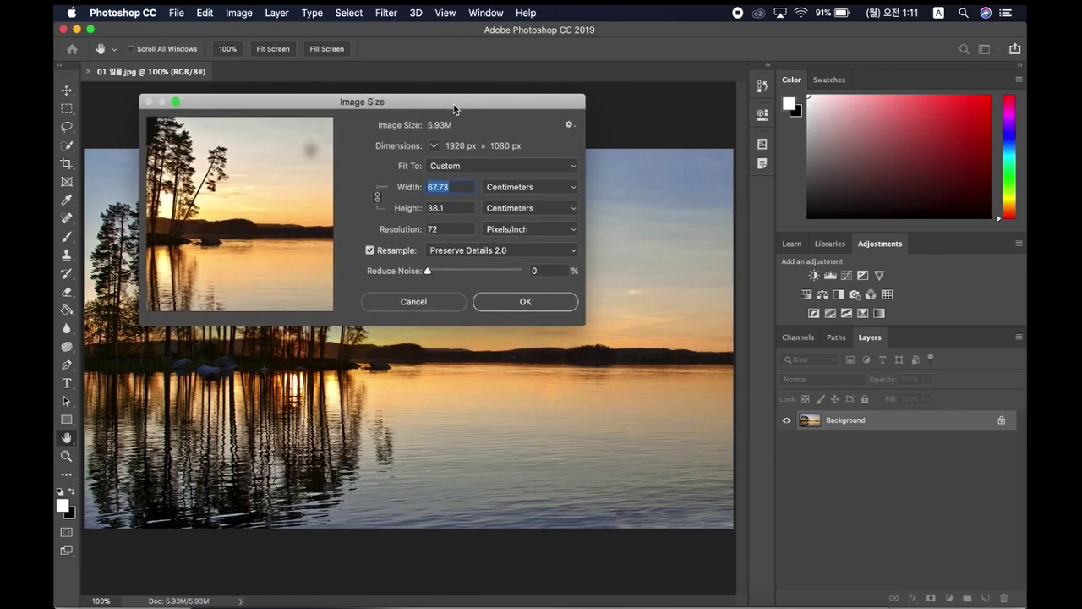
pyautogui.moveTo(452, 209); pyautogui.dragTo(423, 186)
pyautogui.moveTo(425, 101)
pyautogui.mouseDown()
pyautogui.moveTo(394, 104)
pyautogui.moveTo(432, 110)
pyautogui.mouseUp()
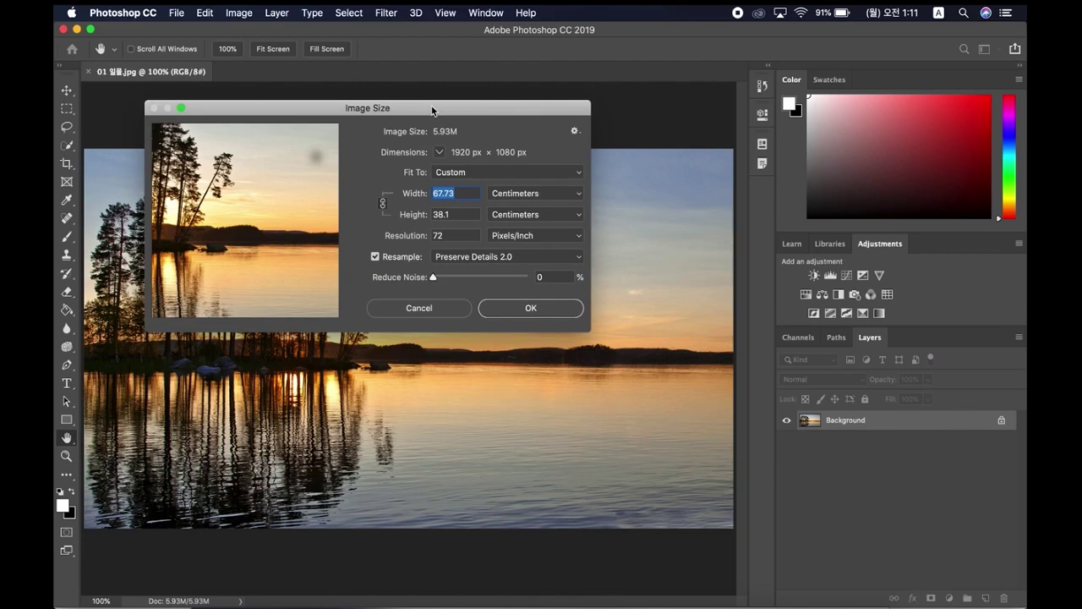
pyautogui.click(515, 197)
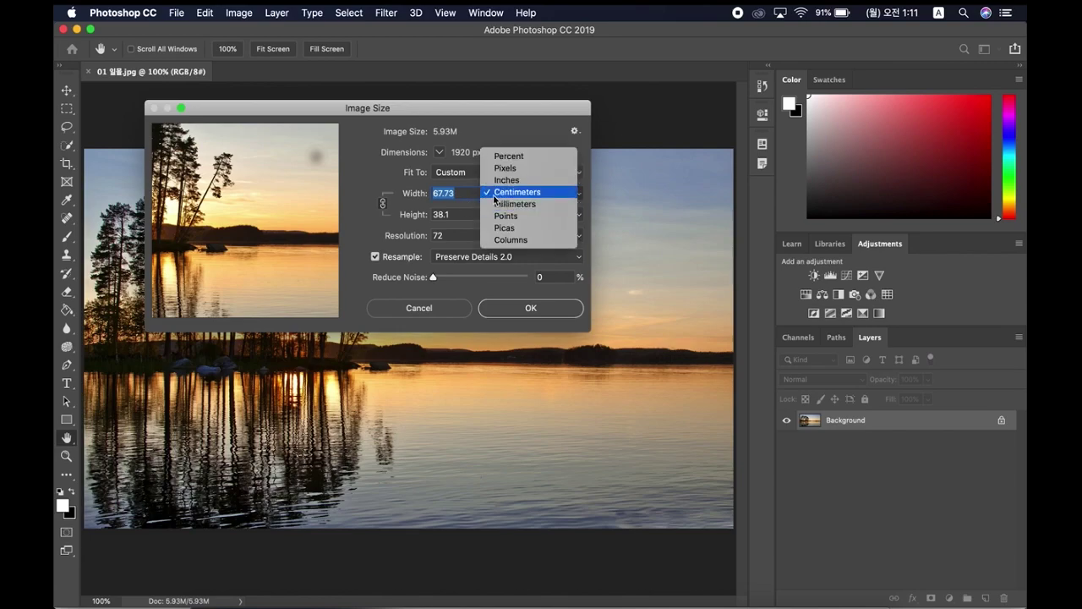
pyautogui.click(499, 193)
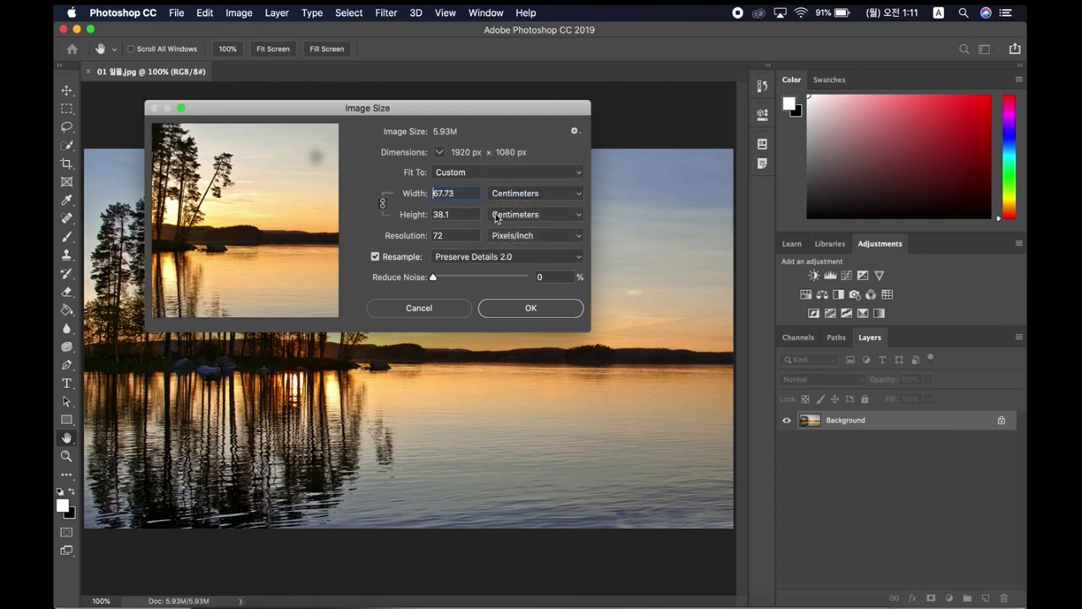
pyautogui.click(444, 193)
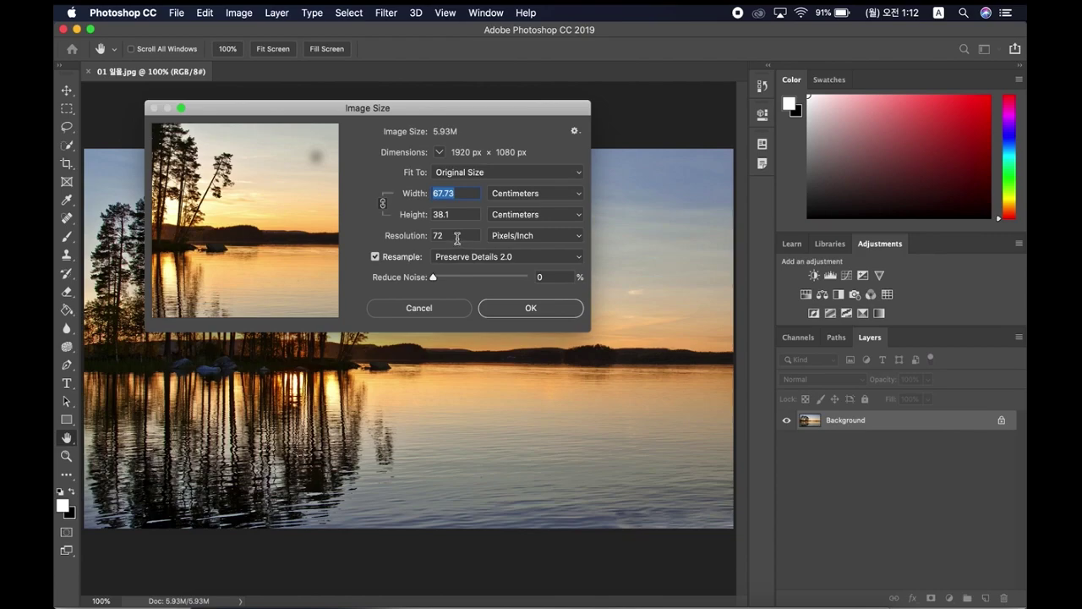
pyautogui.moveTo(467, 110); pyautogui.dragTo(490, 112)
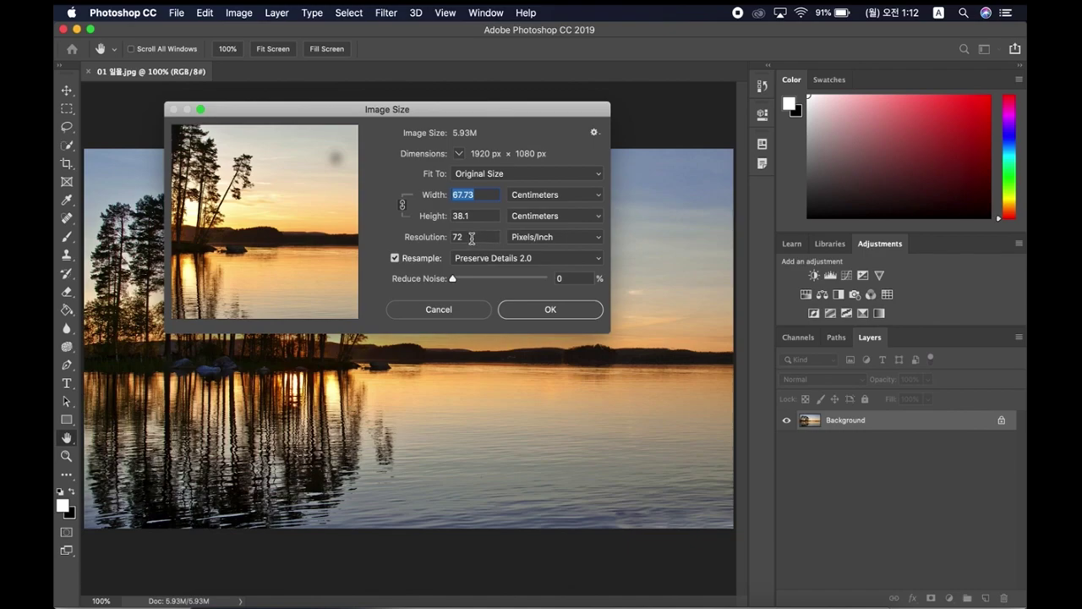
# - Turn off resampling and set the image resolution to 150 pixels/inch
pyautogui.click(395, 260)
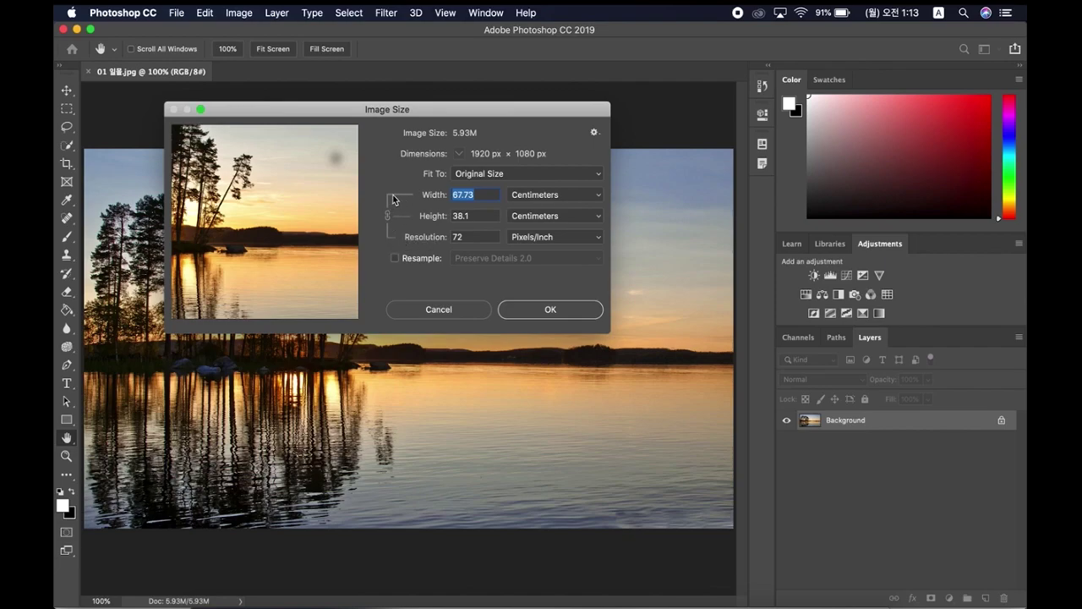
pyautogui.click(483, 239)
pyautogui.doubleClick(455, 238)
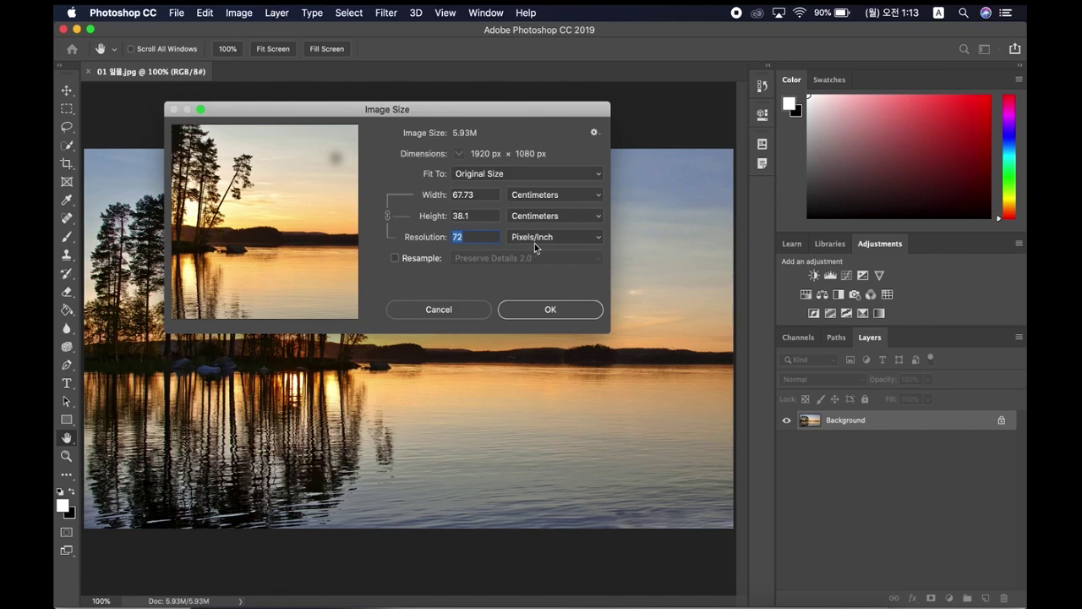
pyautogui.write('150')
# - Set the resolution back to 72 pixels/inch and check the linked width and height
pyautogui.moveTo(486, 237); pyautogui.dragTo(448, 238)
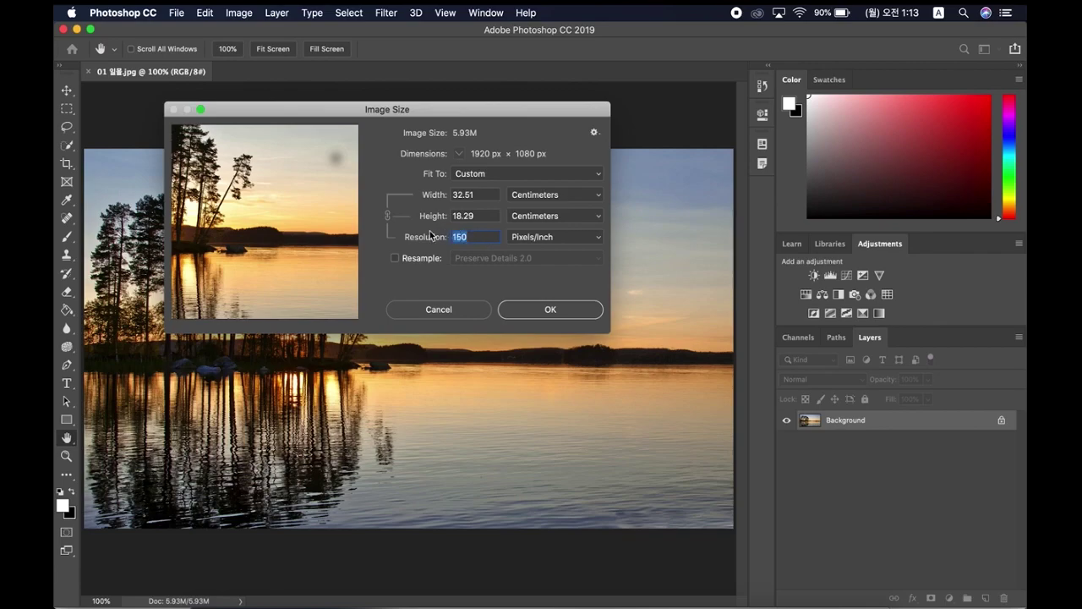
pyautogui.write('72')
pyautogui.doubleClick(469, 196)
pyautogui.doubleClick(470, 217)
# - Set the resolution to 150 pixels/inch again and compare the resulting width and height
pyautogui.doubleClick(467, 238)
pyautogui.write('150')
pyautogui.moveTo(476, 239); pyautogui.dragTo(444, 237)
pyautogui.moveTo(476, 195); pyautogui.dragTo(445, 217)
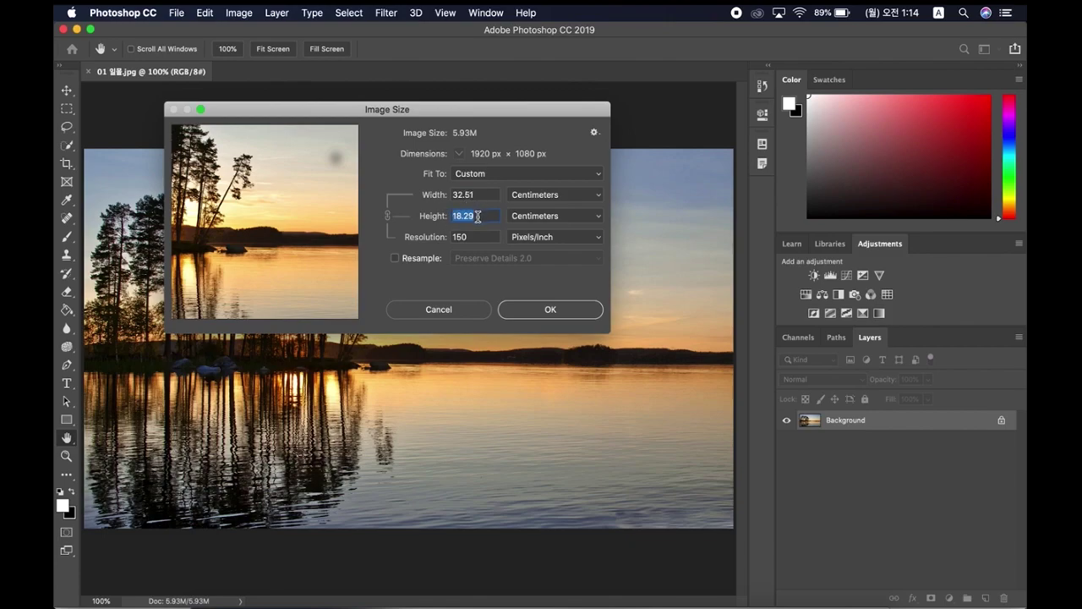
pyautogui.moveTo(474, 193); pyautogui.dragTo(450, 194)
pyautogui.moveTo(477, 239); pyautogui.dragTo(446, 237)
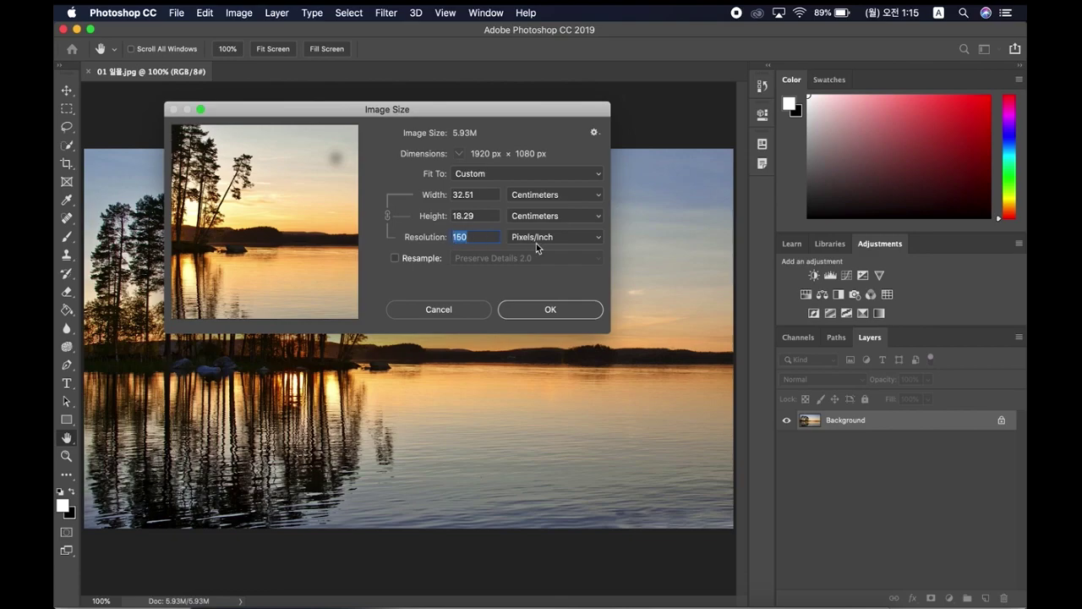
# - Try a resolution of 200 pixels/inch and check how the width and height respond
pyautogui.write('200')
pyautogui.moveTo(471, 195); pyautogui.dragTo(450, 217)
pyautogui.doubleClick(479, 216)
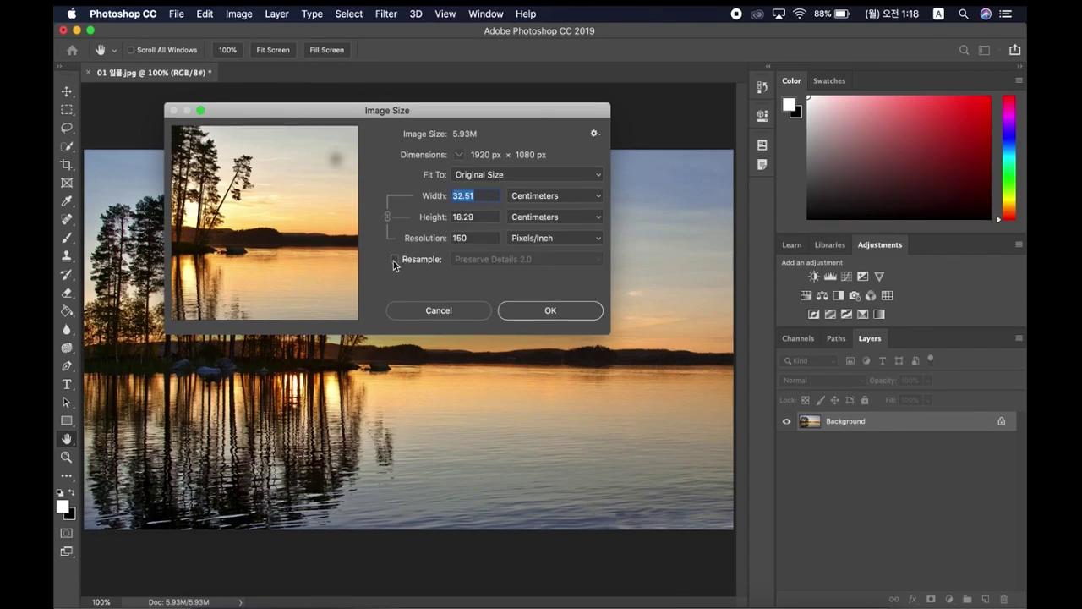
# - Try resizing the image to a 15 cm width with resampling turned on, and undo the resize
pyautogui.click(394, 258)
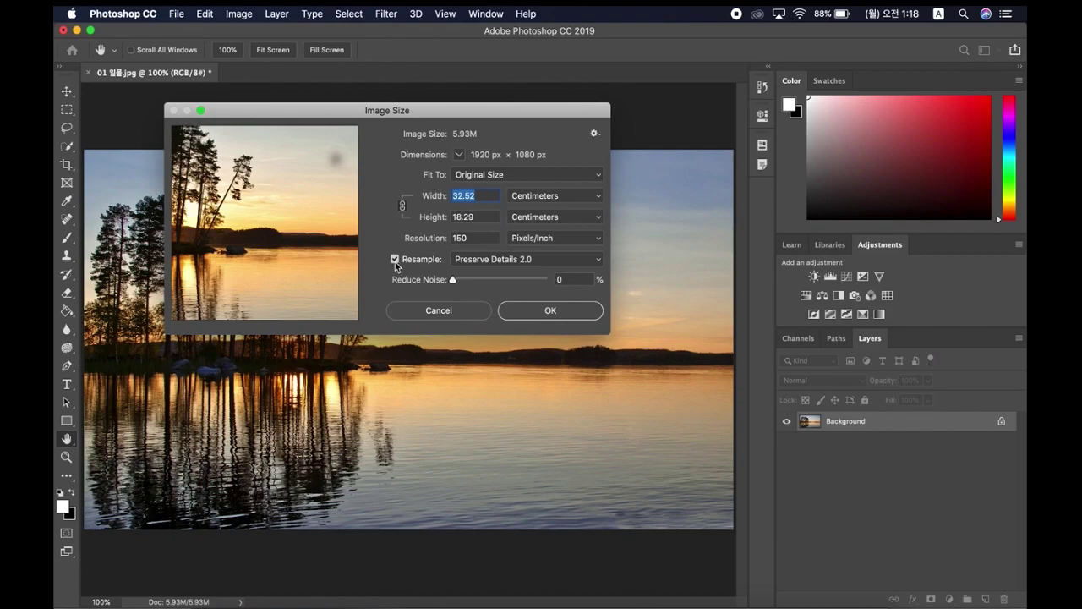
pyautogui.click(478, 195)
pyautogui.doubleClick(484, 195)
pyautogui.write('15')
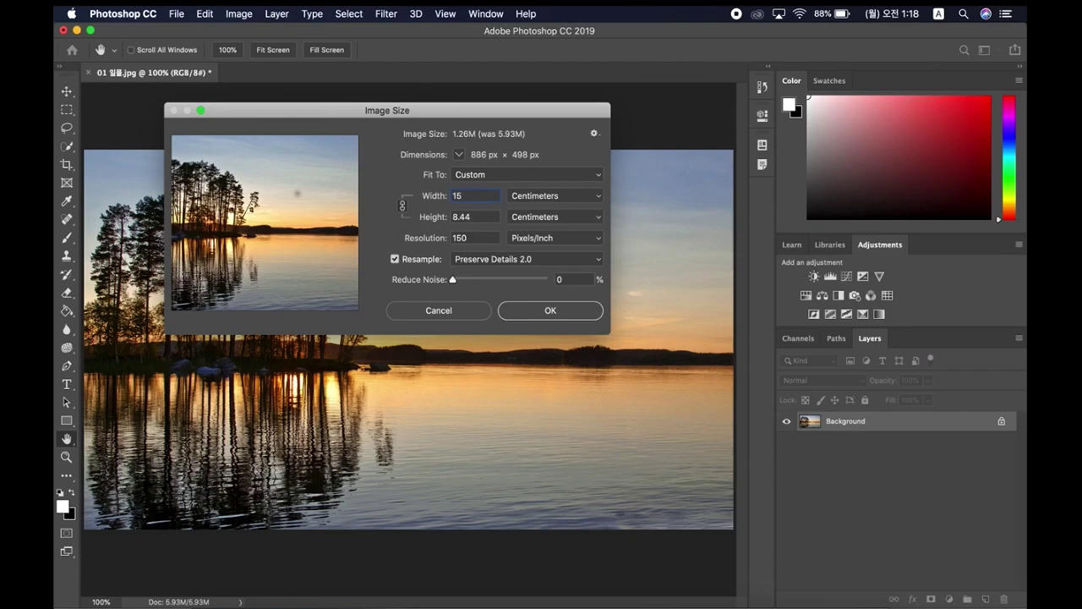
pyautogui.click(560, 319)
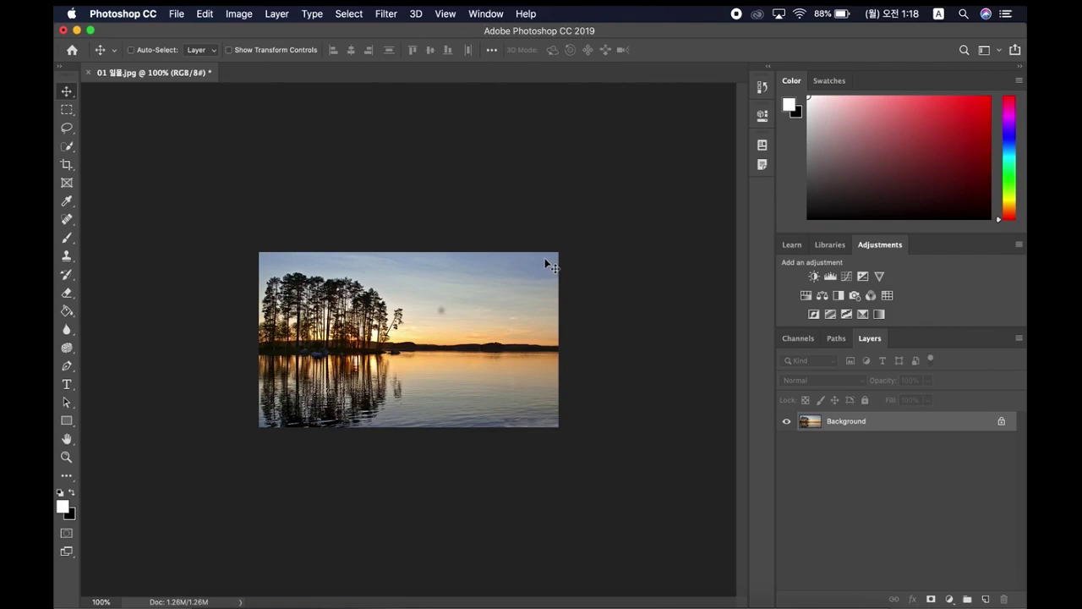
pyautogui.press('super+z')
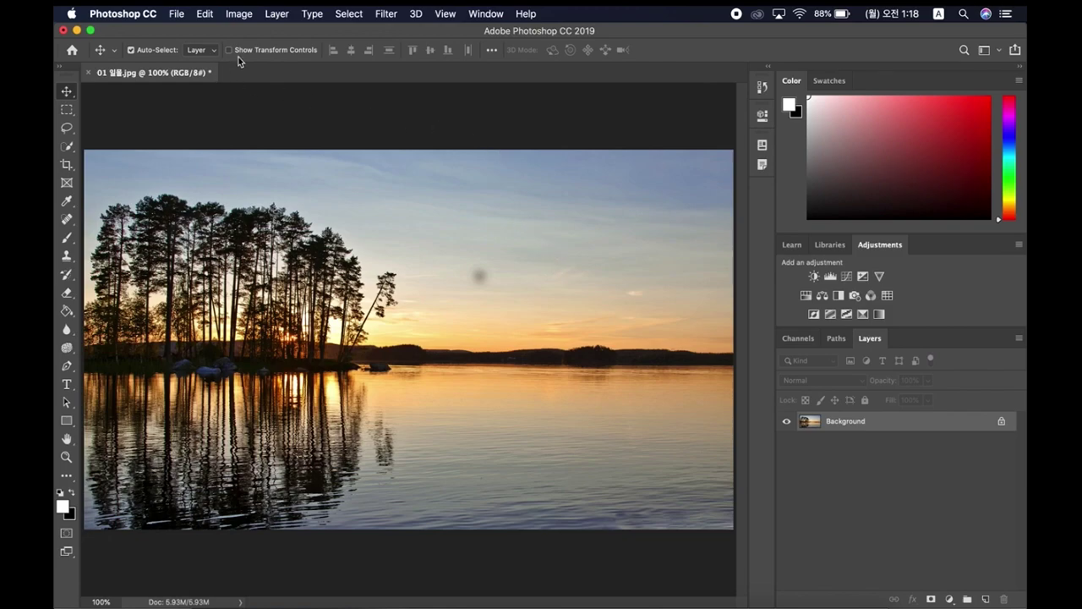
# - Reopen the image size settings and review the width, height and resolution with resampling enabled
pyautogui.click(238, 14)
pyautogui.click(273, 124)
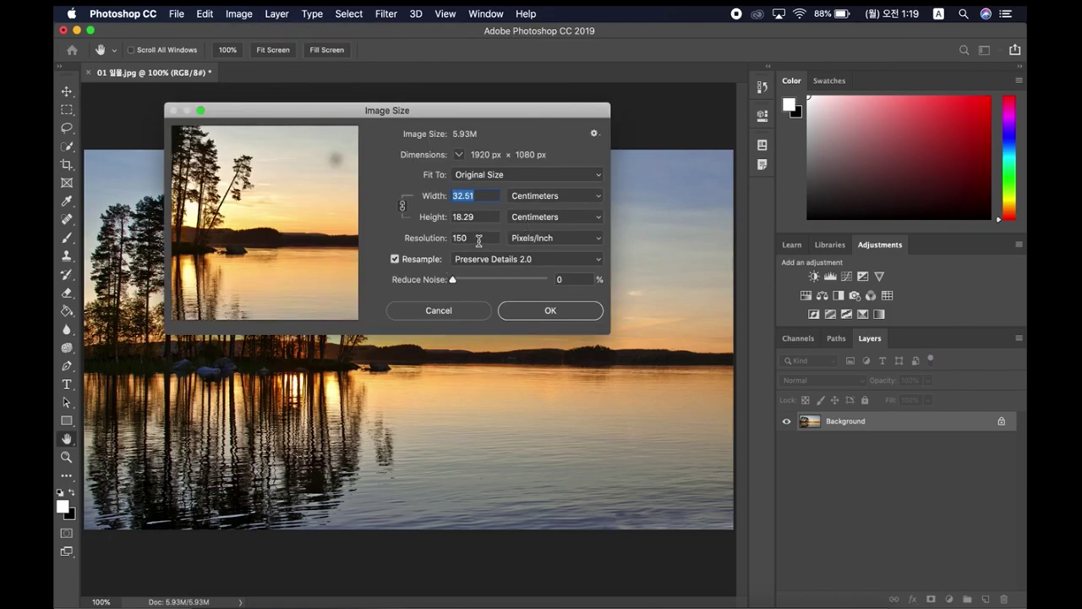
pyautogui.moveTo(477, 240); pyautogui.dragTo(437, 239)
pyautogui.click(440, 195)
pyautogui.click(434, 216)
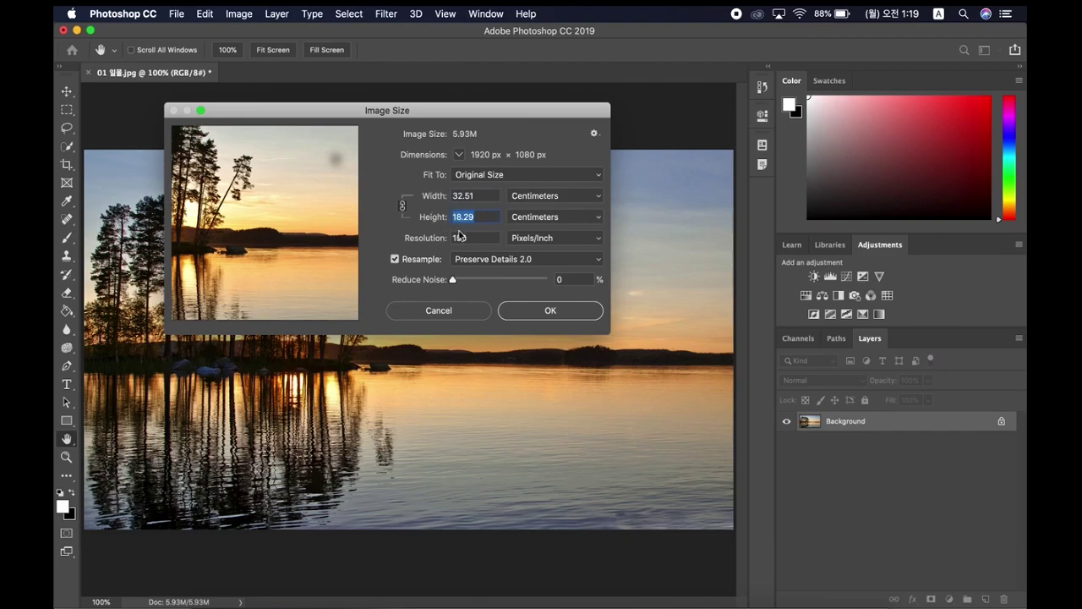
pyautogui.moveTo(476, 239); pyautogui.dragTo(448, 240)
pyautogui.moveTo(419, 113); pyautogui.dragTo(411, 109)
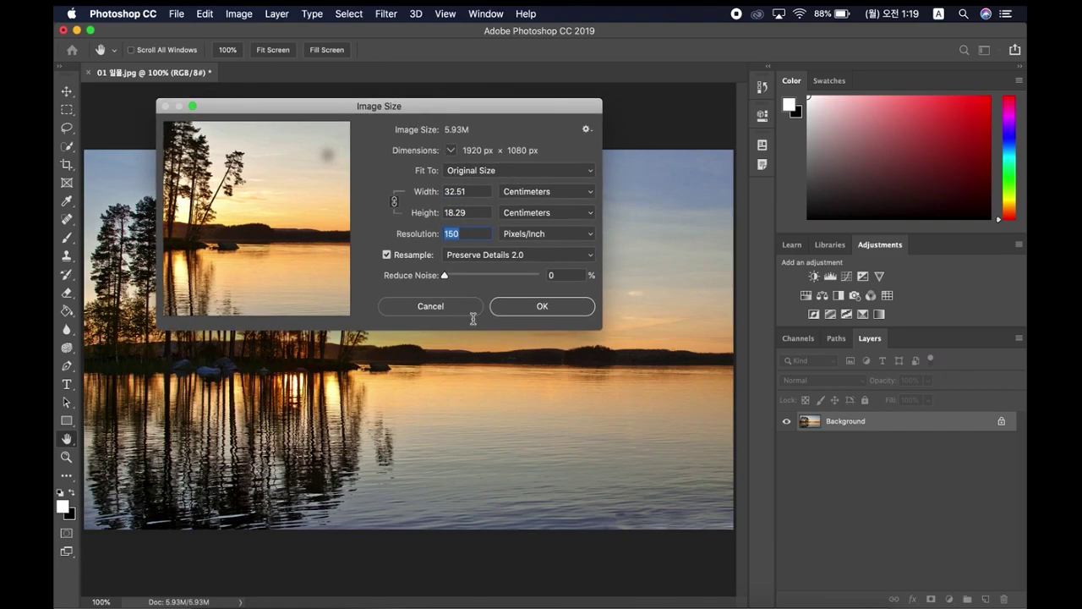
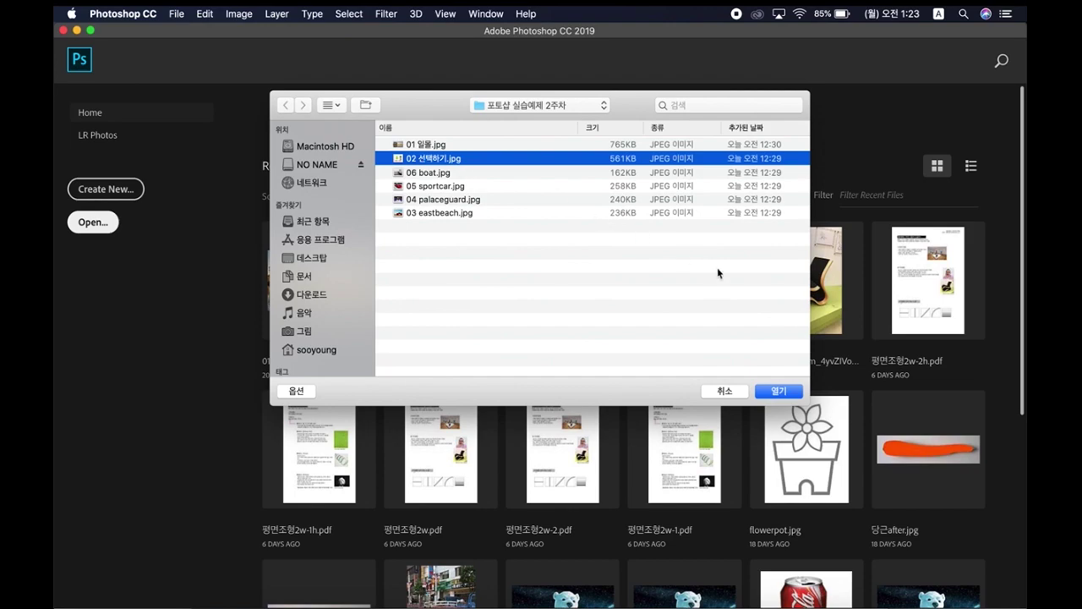
# - Open the image 02 선택하기.jpg containing the cutting board and vegetables
pyautogui.click(779, 391)
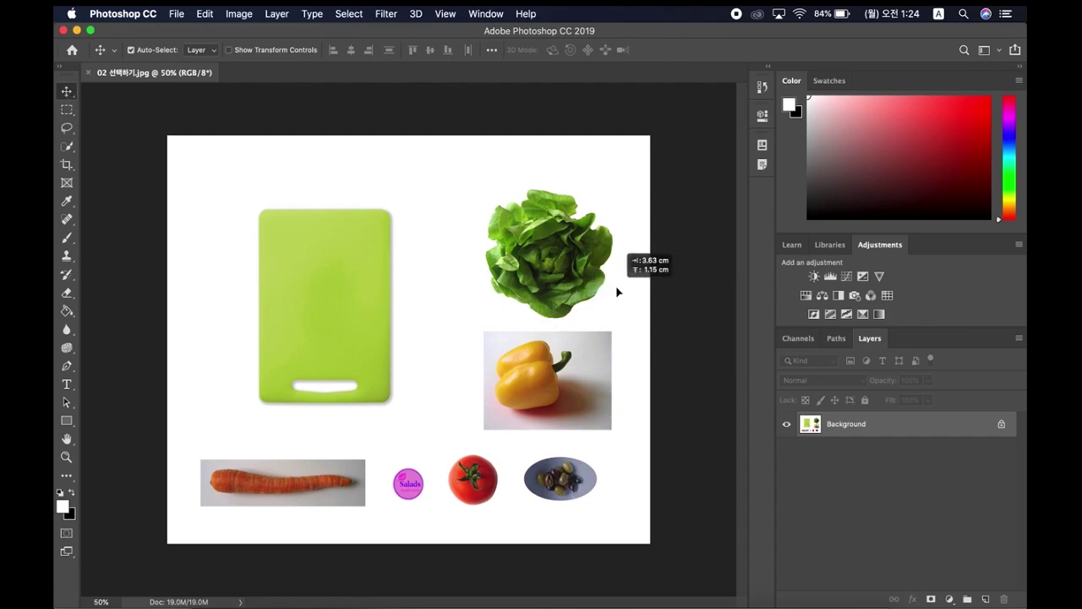
pyautogui.moveTo(617, 293); pyautogui.dragTo(579, 301)
pyautogui.click(499, 269)
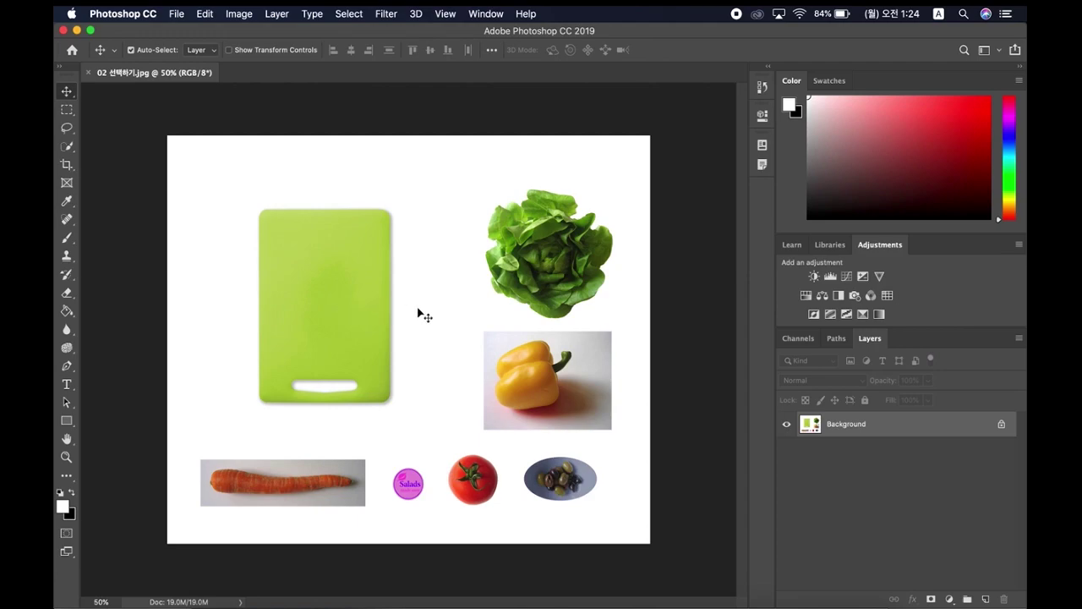
# - Zoom in on the lettuce to 100% with the Zoom tool
pyautogui.click(67, 458)
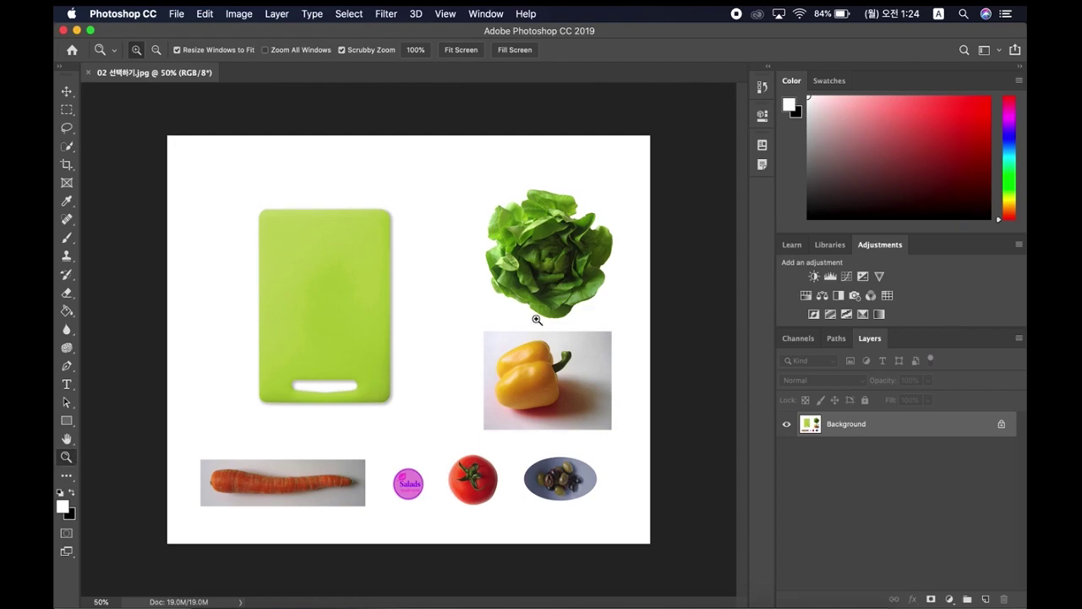
pyautogui.click(552, 253)
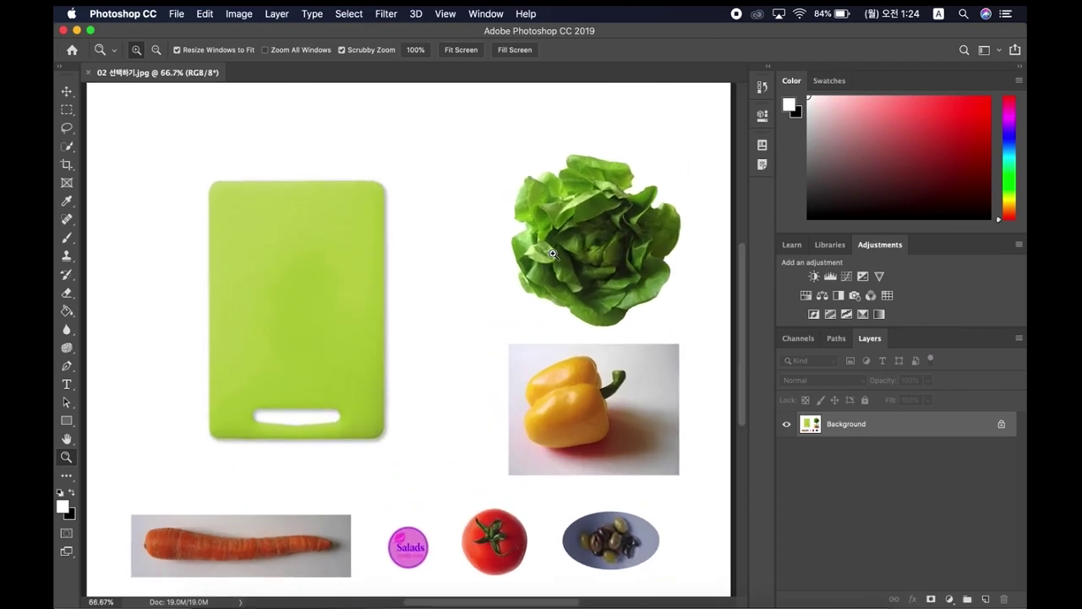
pyautogui.click(604, 242)
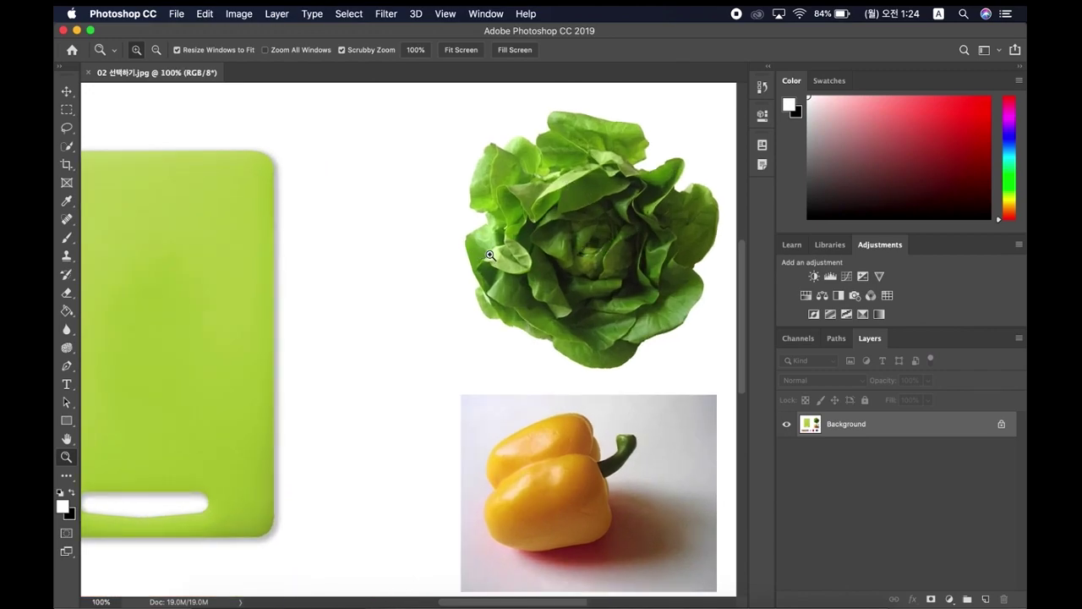
pyautogui.moveTo(515, 251); pyautogui.dragTo(482, 277)
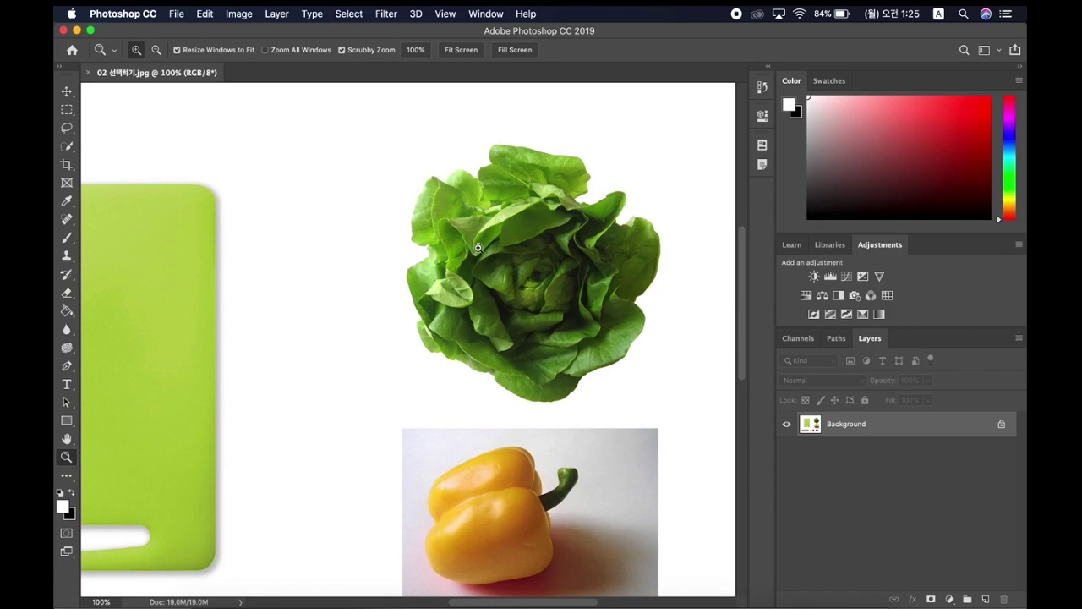
# - Select the whole lettuce with the Quick Selection tool
pyautogui.click(66, 148)
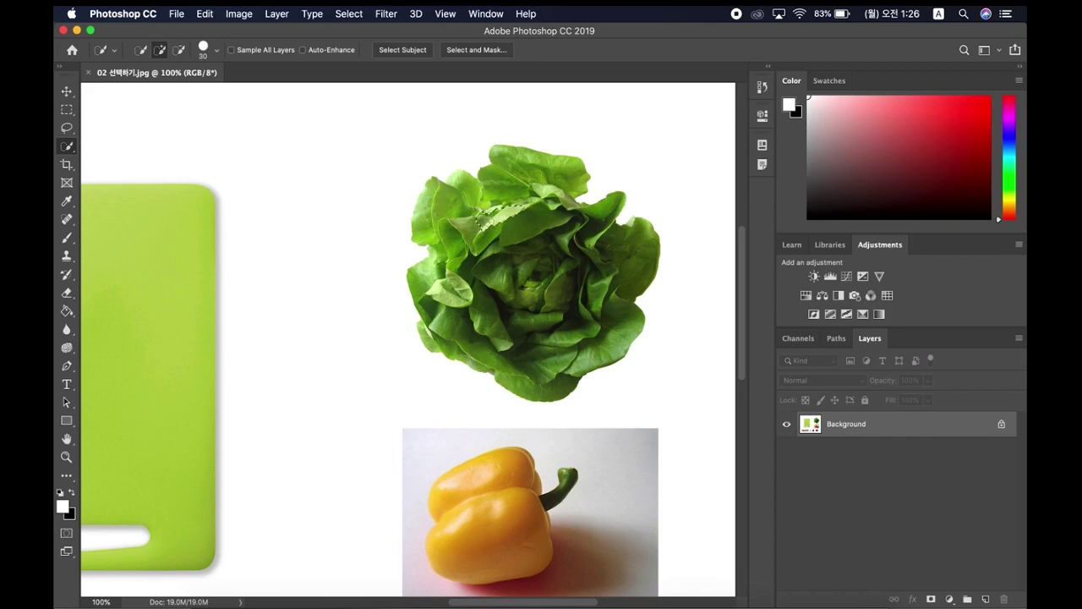
pyautogui.moveTo(486, 222)
pyautogui.mouseDown()
pyautogui.moveTo(558, 202)
pyautogui.moveTo(542, 252)
pyautogui.mouseUp()
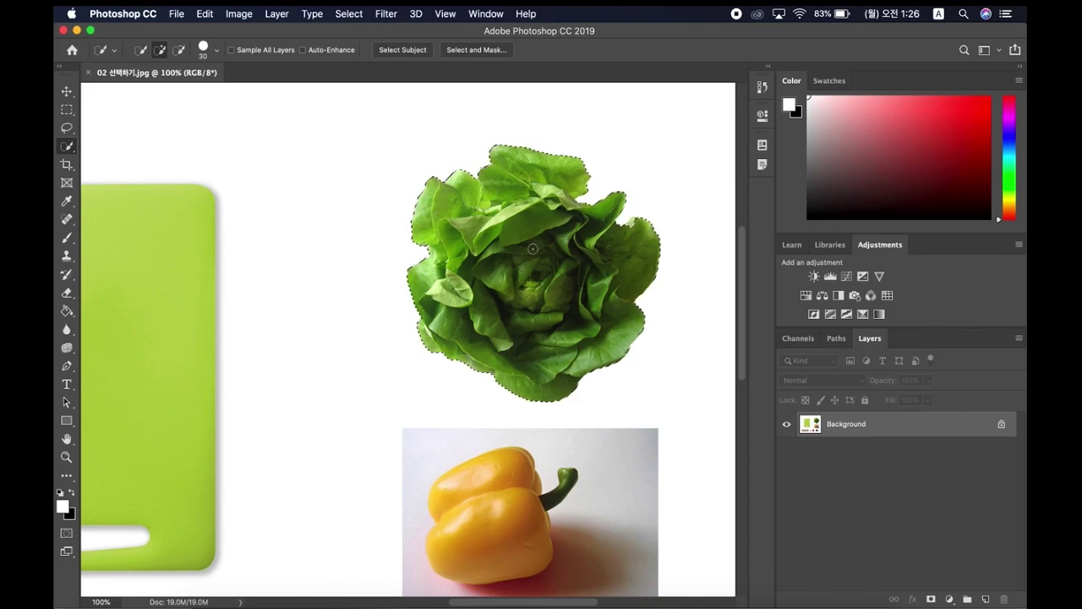
# - Try moving the selected lettuce on the Background layer towards the cutting board, and undo the move
pyautogui.click(66, 91)
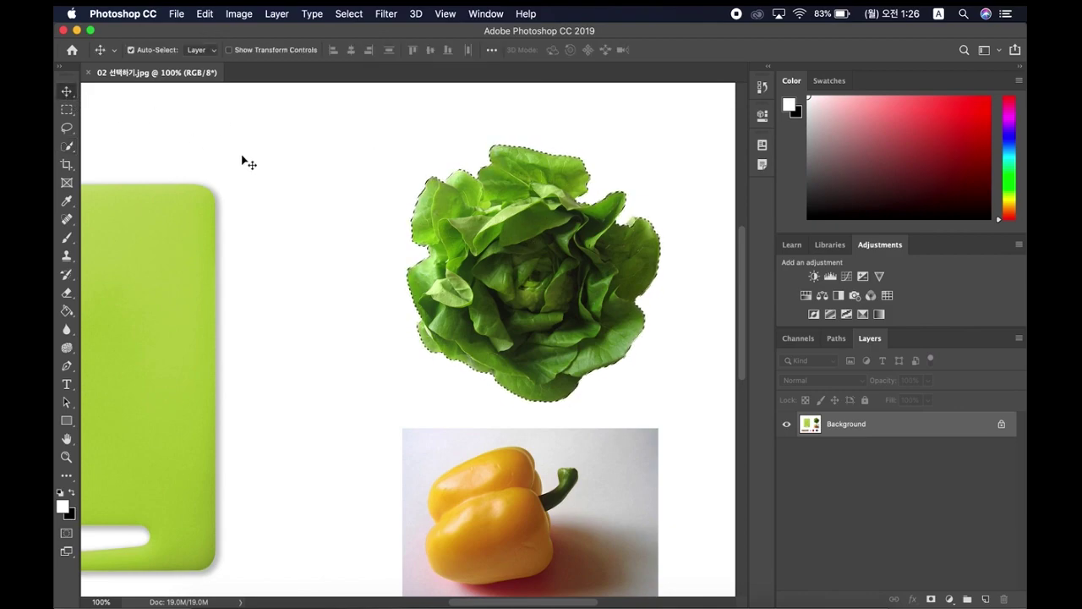
pyautogui.moveTo(482, 253); pyautogui.dragTo(269, 251)
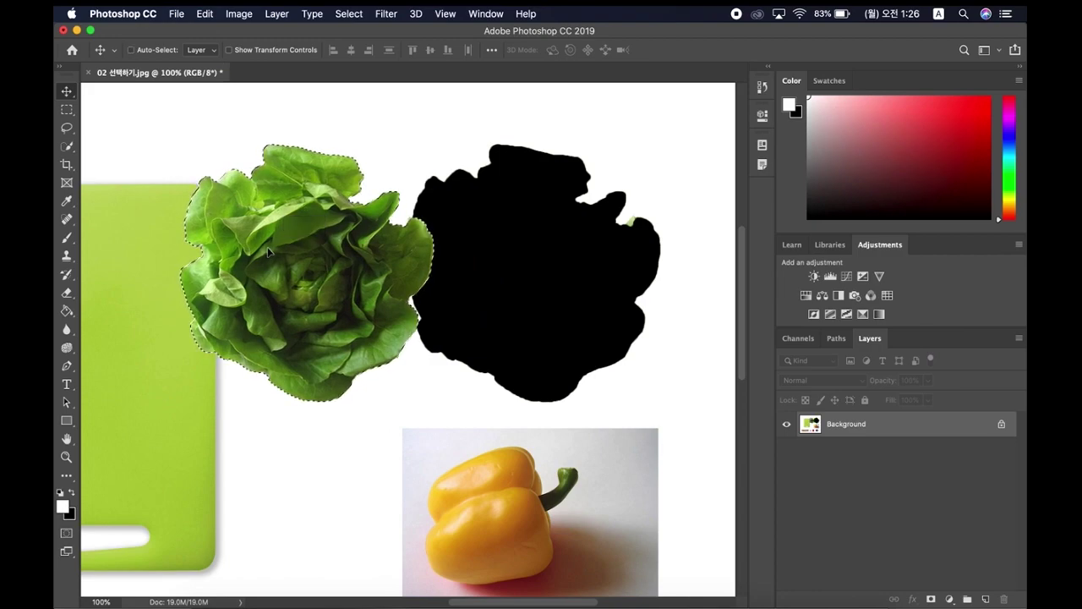
pyautogui.press('super+z')
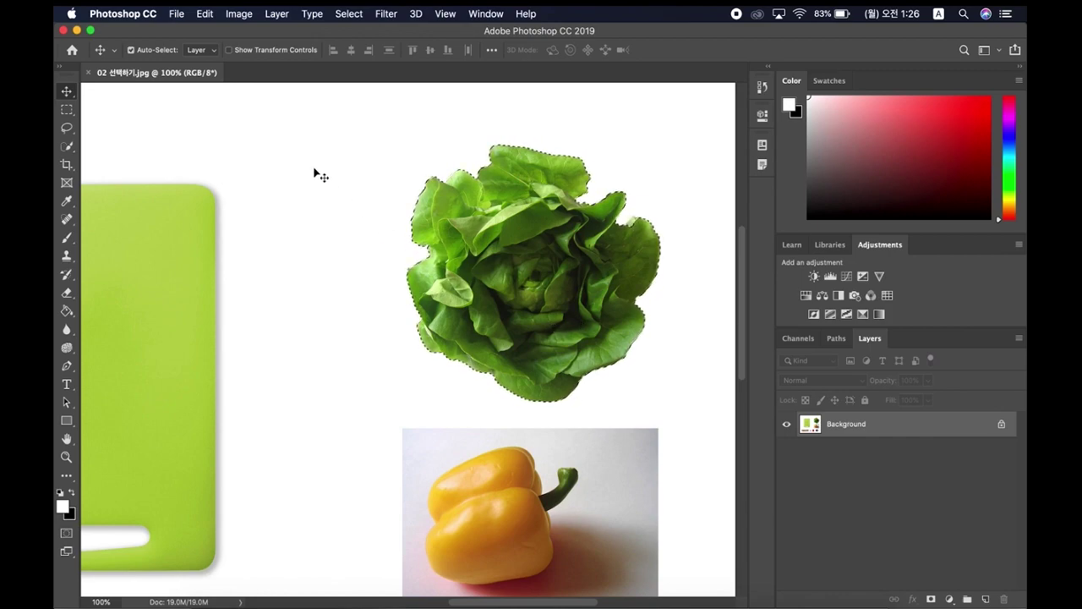
# - Copy the selected lettuce from the Background layer
pyautogui.click(178, 14)
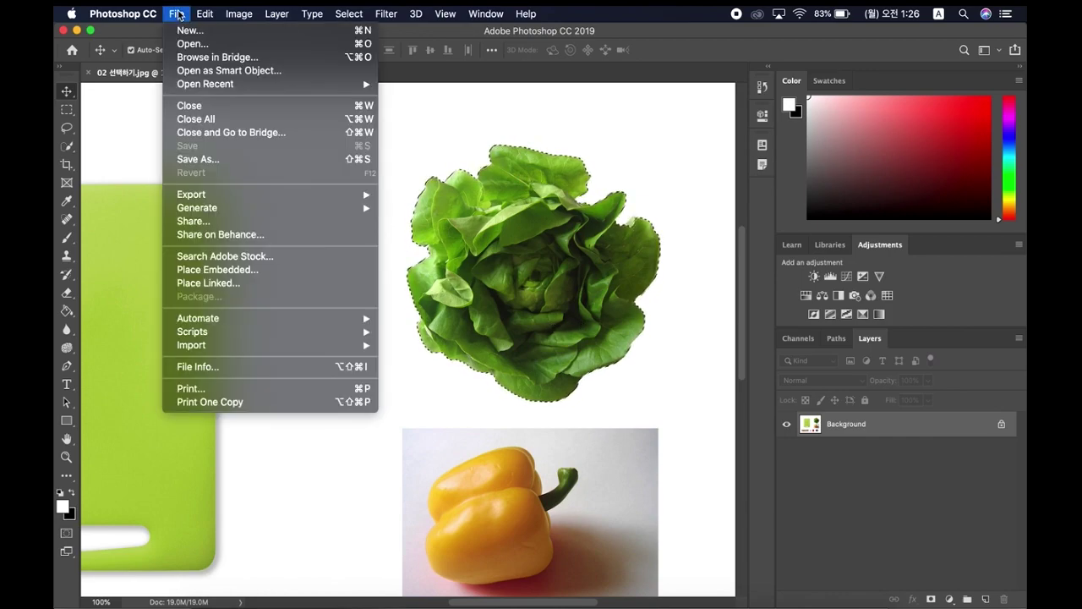
pyautogui.moveTo(200, 17)
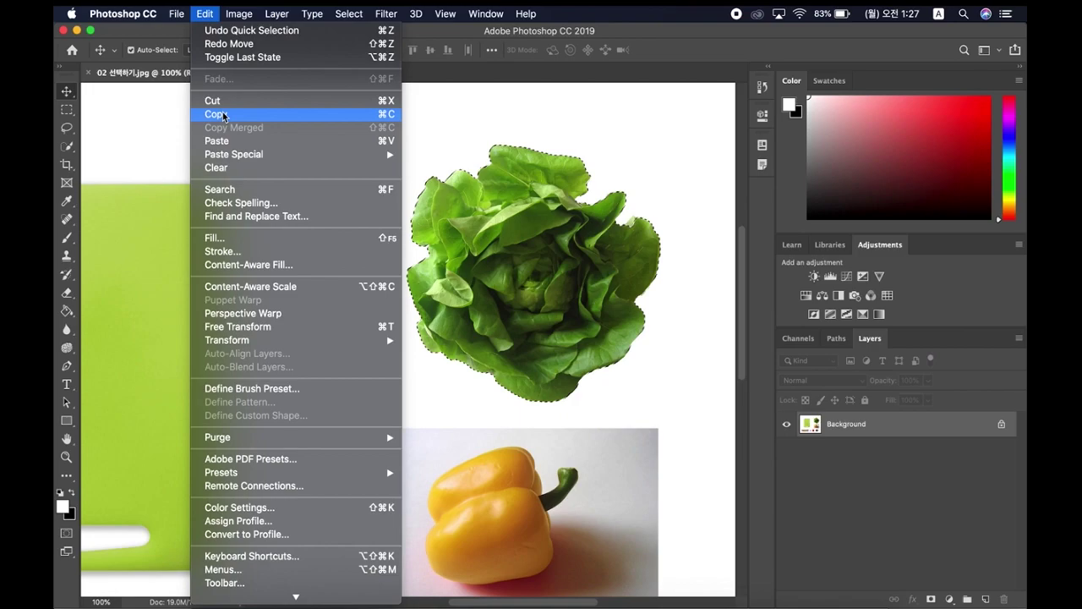
pyautogui.click(558, 17)
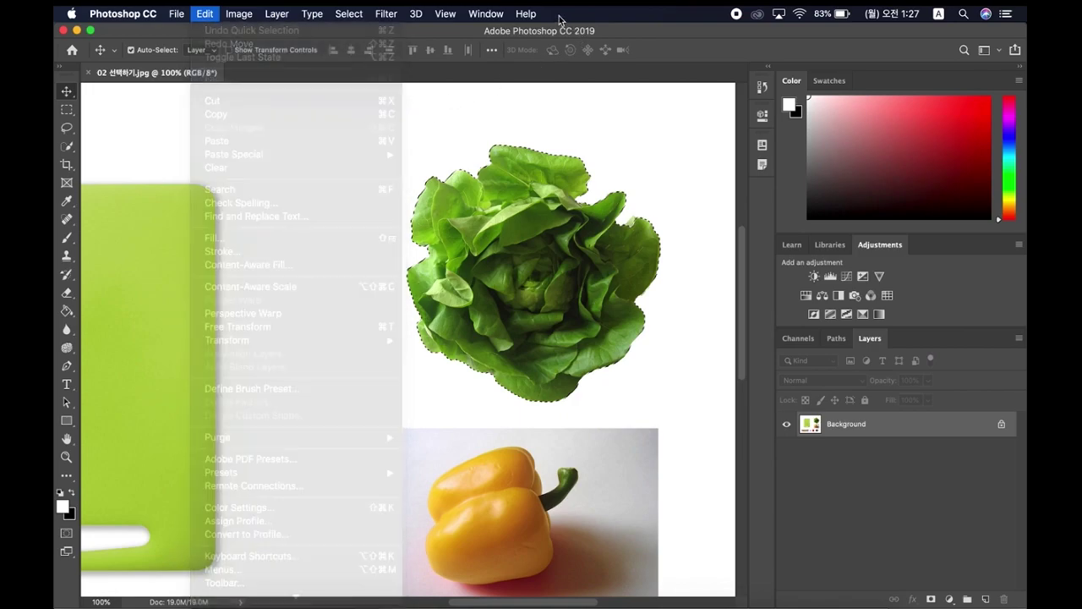
pyautogui.press('super')
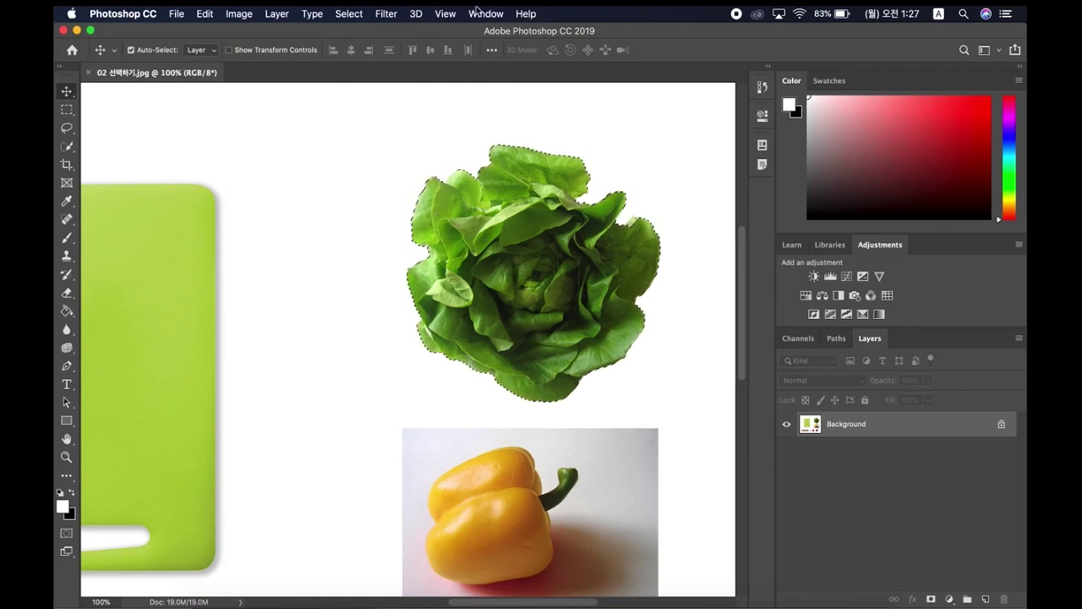
pyautogui.click(239, 14)
pyautogui.moveTo(205, 16)
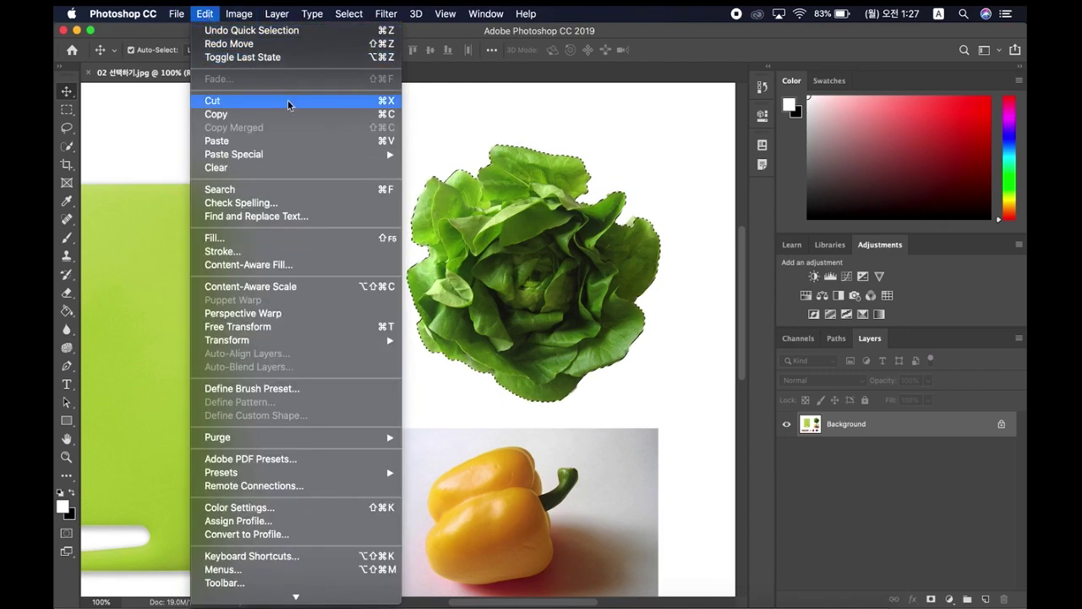
pyautogui.click(377, 115)
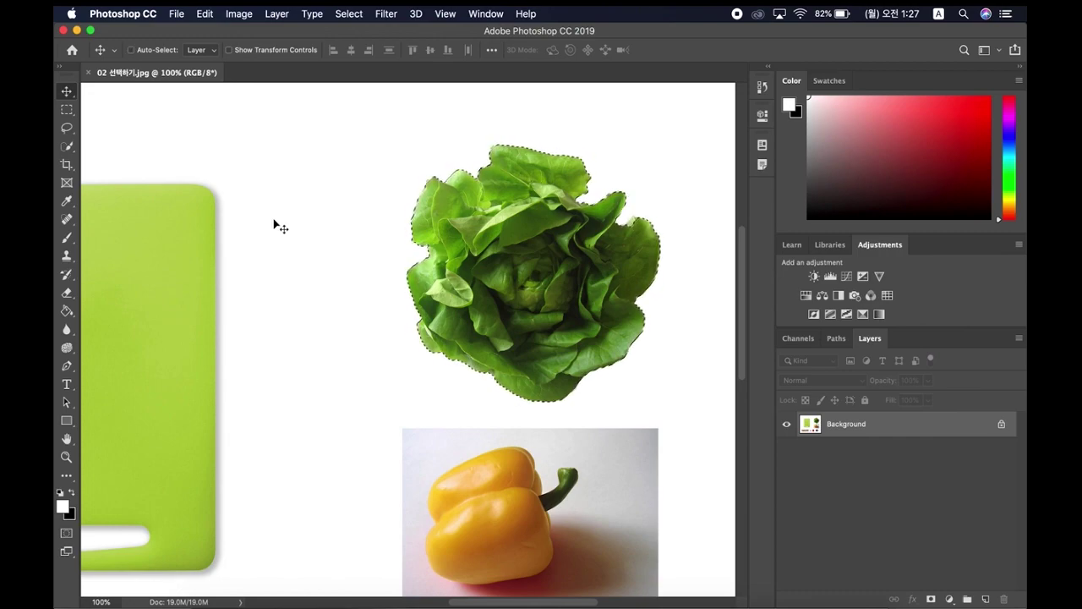
# - Paste the copied lettuce as a new layer above the Background
pyautogui.click(207, 14)
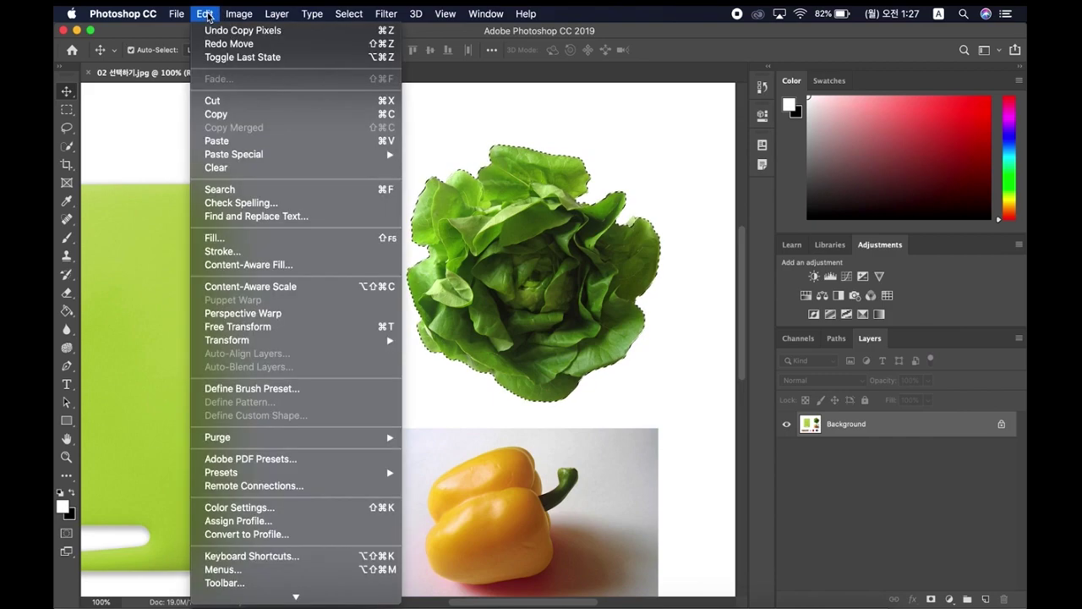
pyautogui.click(205, 13)
pyautogui.click(201, 13)
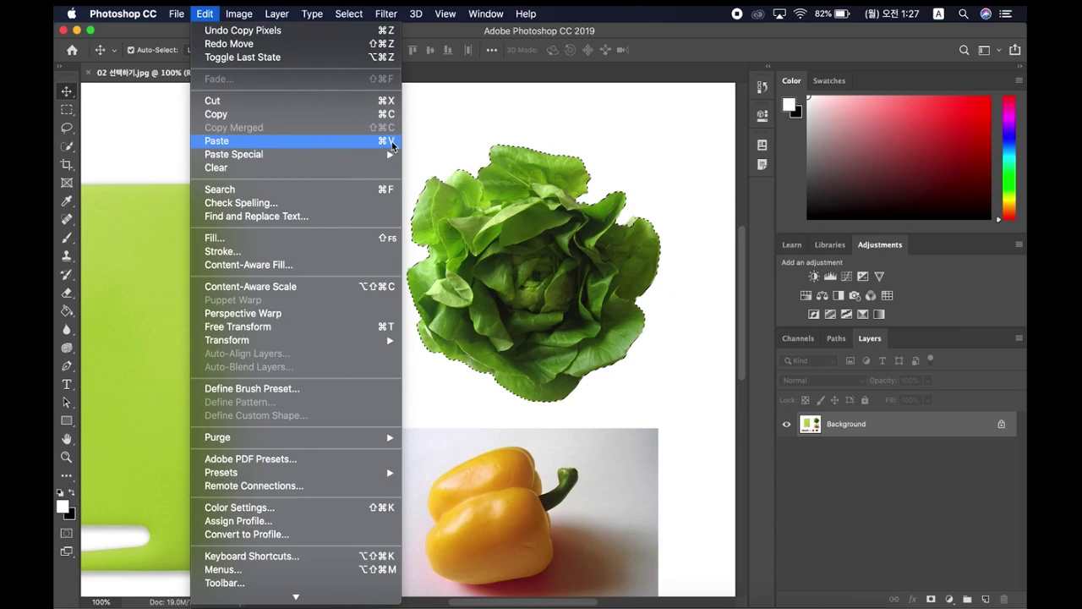
pyautogui.click(207, 12)
pyautogui.click(208, 12)
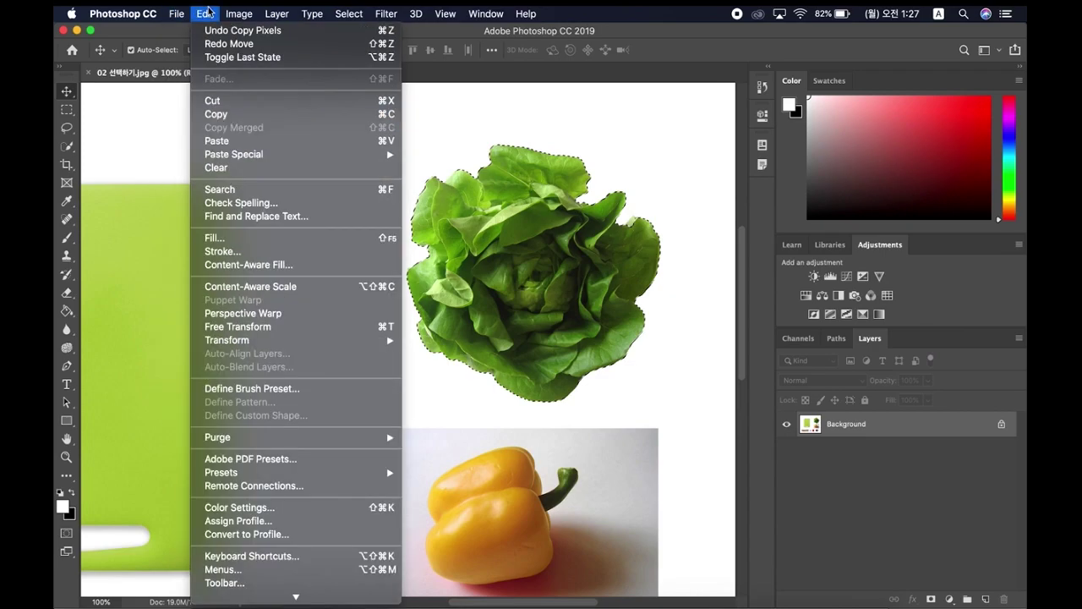
pyautogui.click(207, 12)
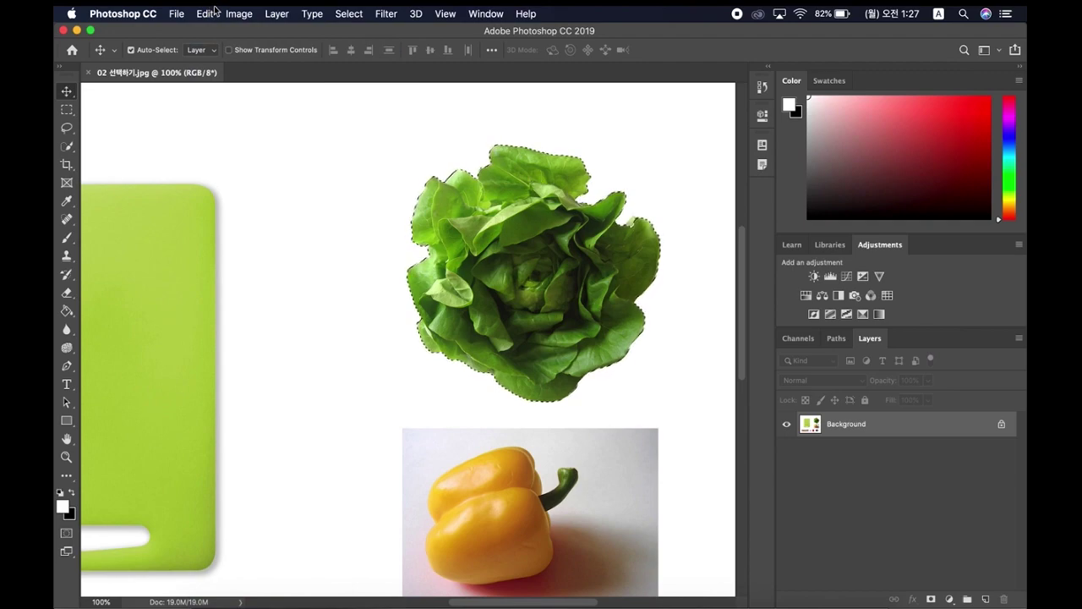
pyautogui.press('super')
pyautogui.press('super+v')
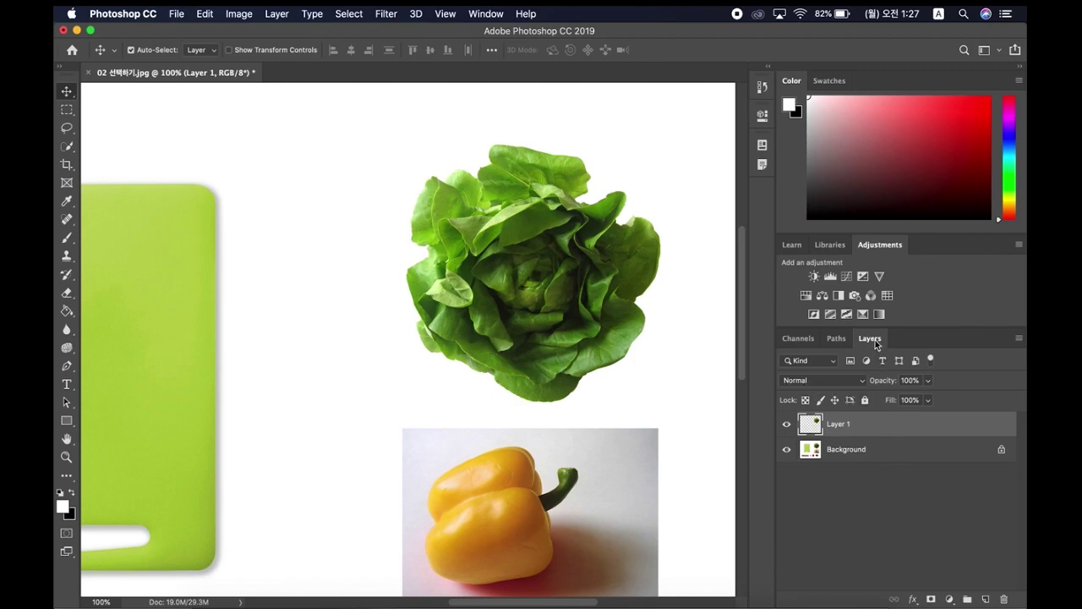
# - Undock the Layers panel so it floats over the workspace, and set its previews to Medium Thumbnails
pyautogui.moveTo(876, 343); pyautogui.dragTo(718, 139)
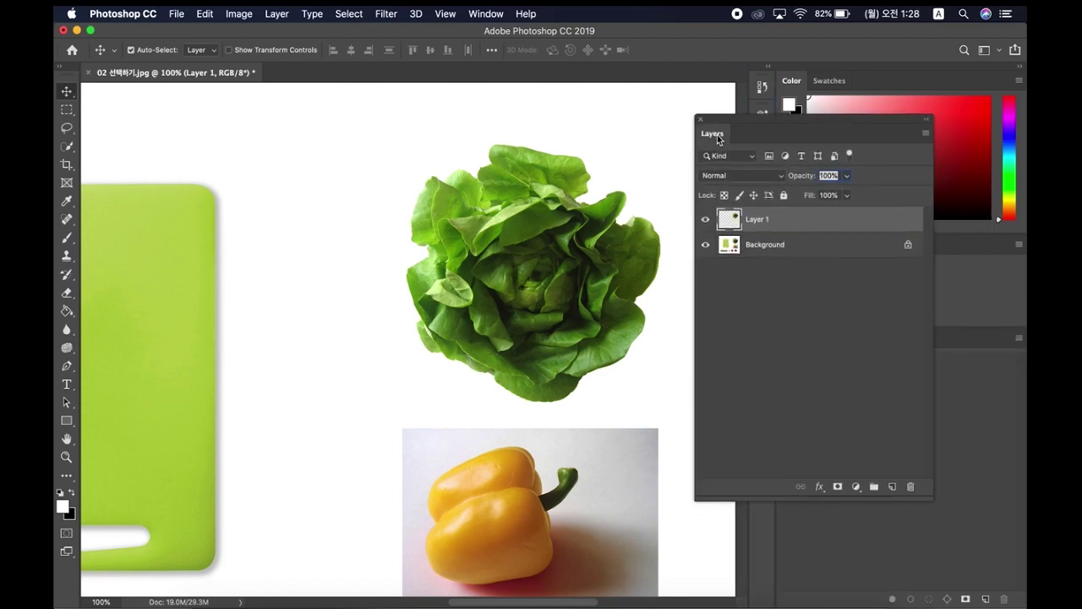
pyautogui.click(802, 345)
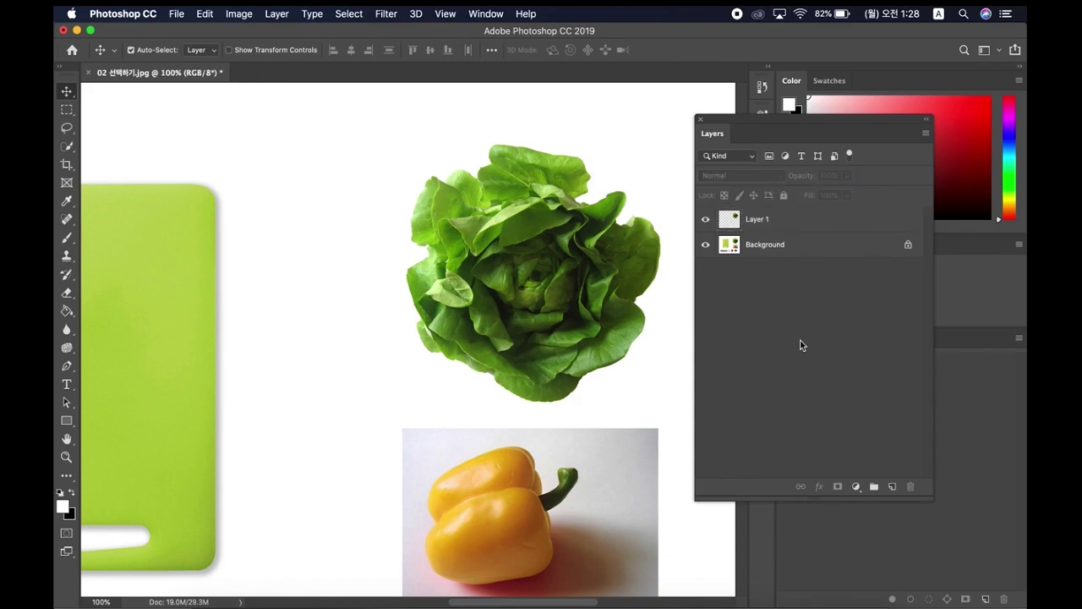
pyautogui.rightClick(800, 343)
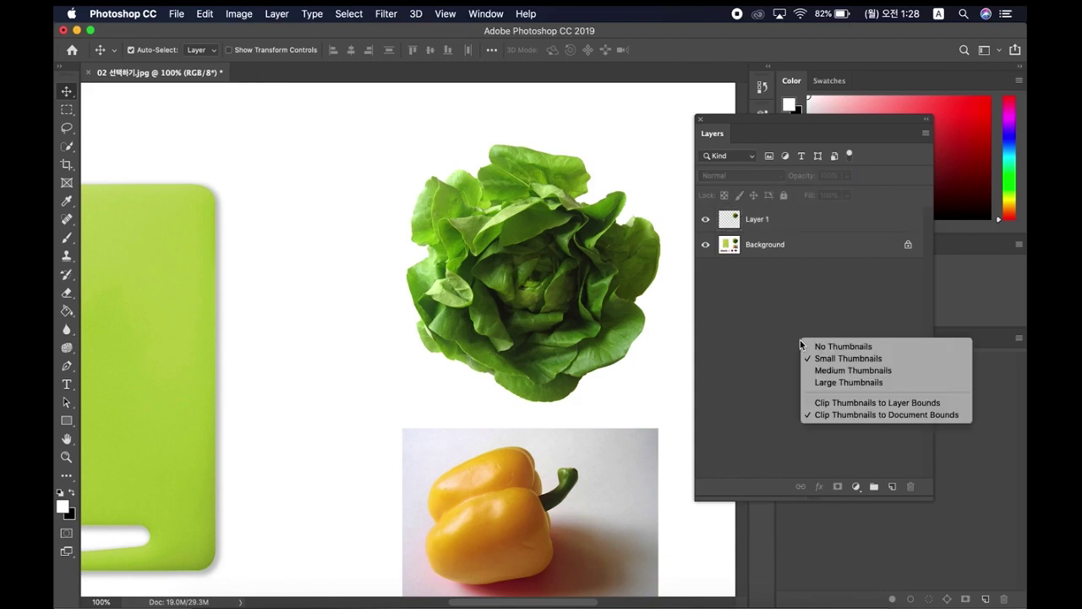
pyautogui.click(829, 373)
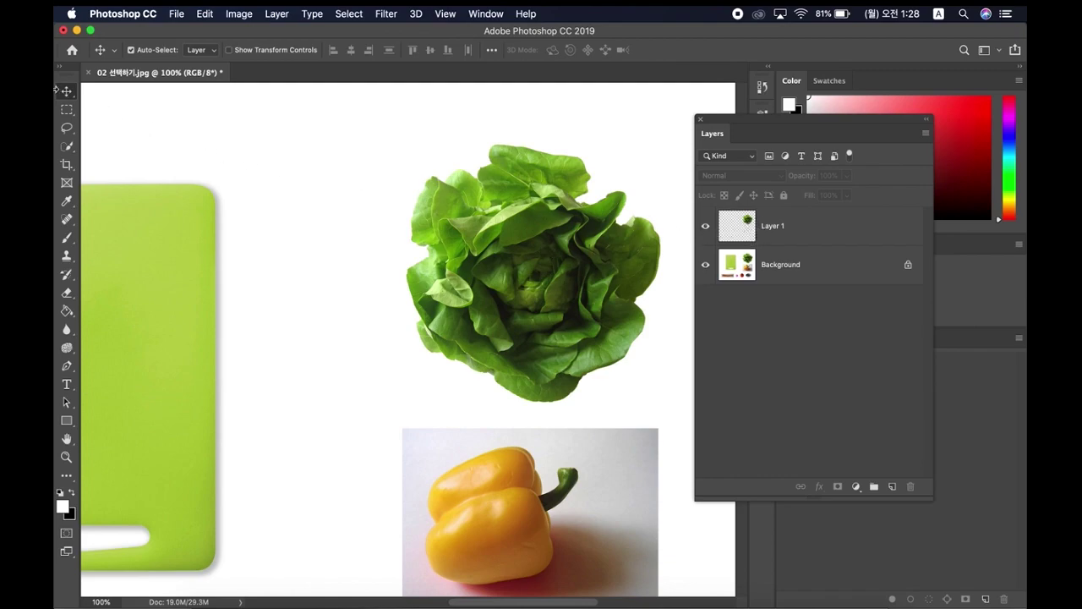
# - Move the pasted lettuce over the upper right corner of the green cutting board, and shift the floating Layers panel slightly aside
pyautogui.moveTo(555, 288); pyautogui.dragTo(244, 265)
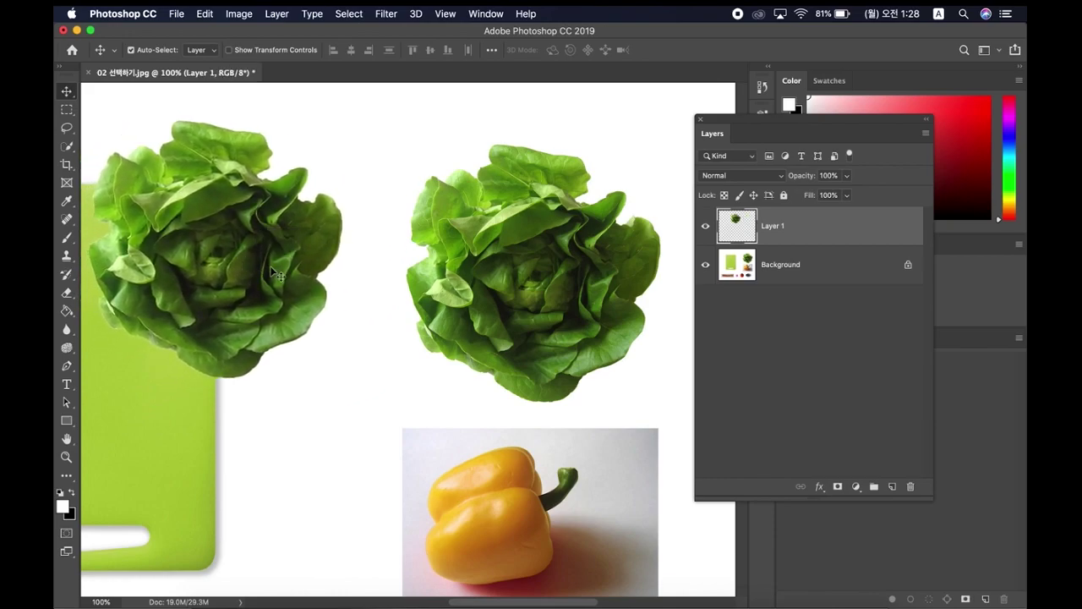
pyautogui.moveTo(758, 126); pyautogui.dragTo(767, 124)
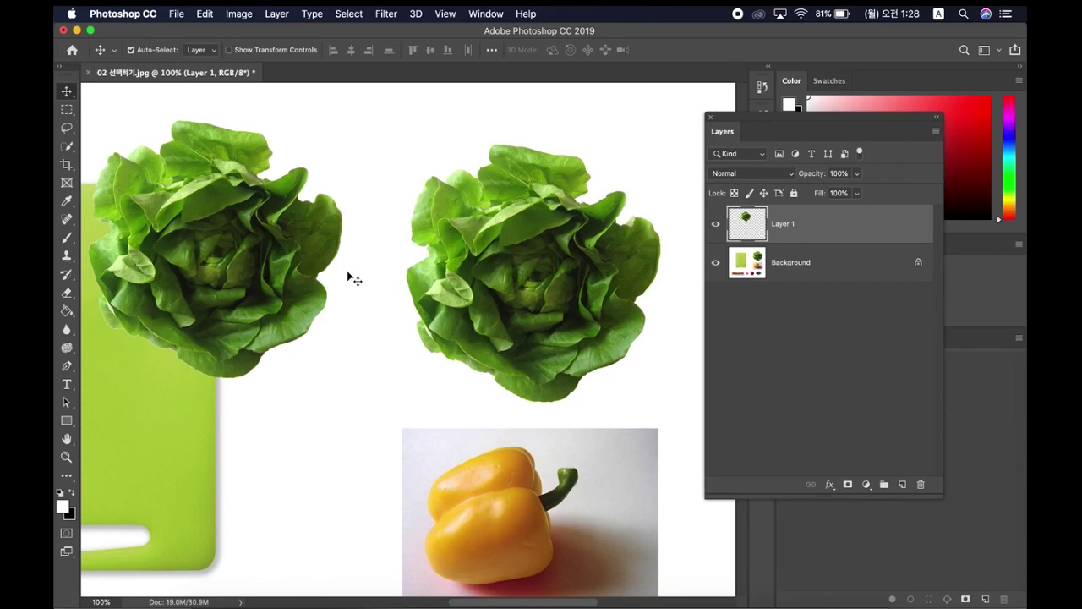
# - Pan around the canvas to examine the lettuce copy, the cutting board and the neighbouring vegetables
pyautogui.moveTo(231, 288); pyautogui.dragTo(461, 292)
pyautogui.moveTo(307, 310); pyautogui.dragTo(403, 300)
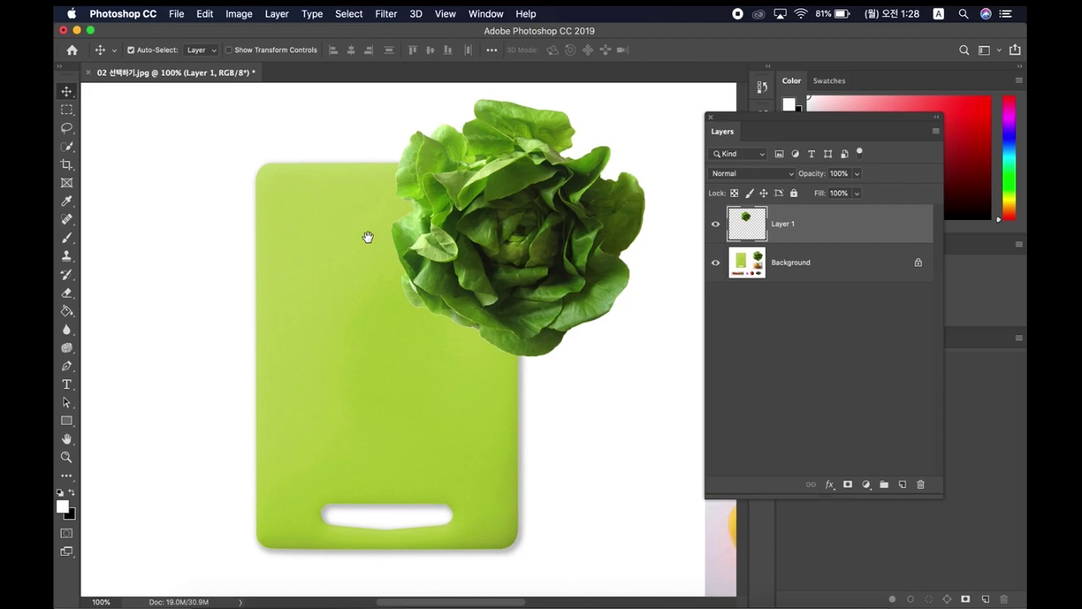
pyautogui.hscroll(5, 367, 237)
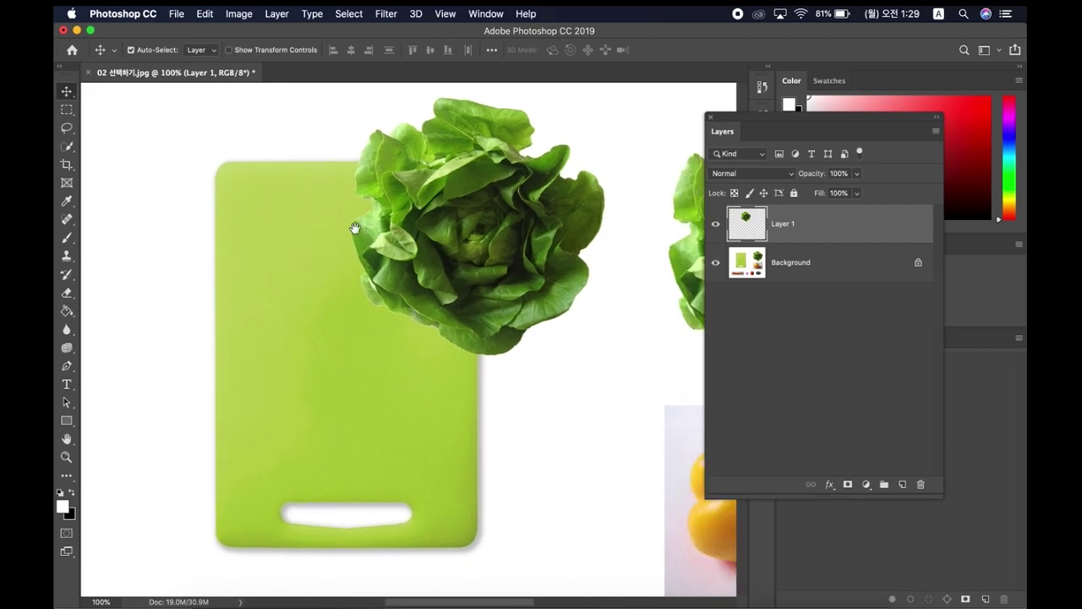
pyautogui.hscroll(-5, 363, 308)
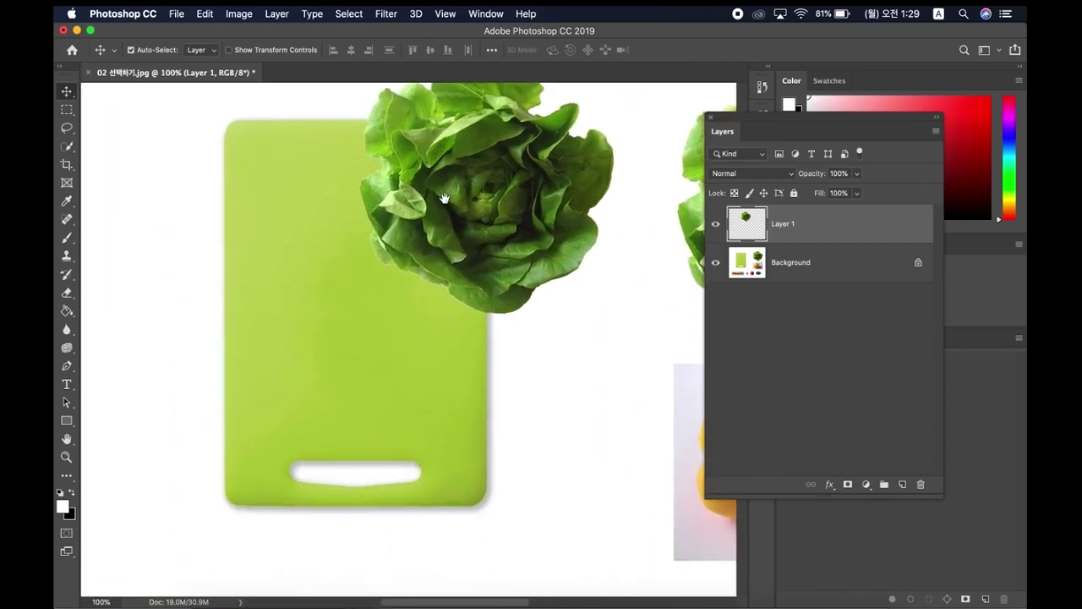
pyautogui.scroll(-3, 478, 245)
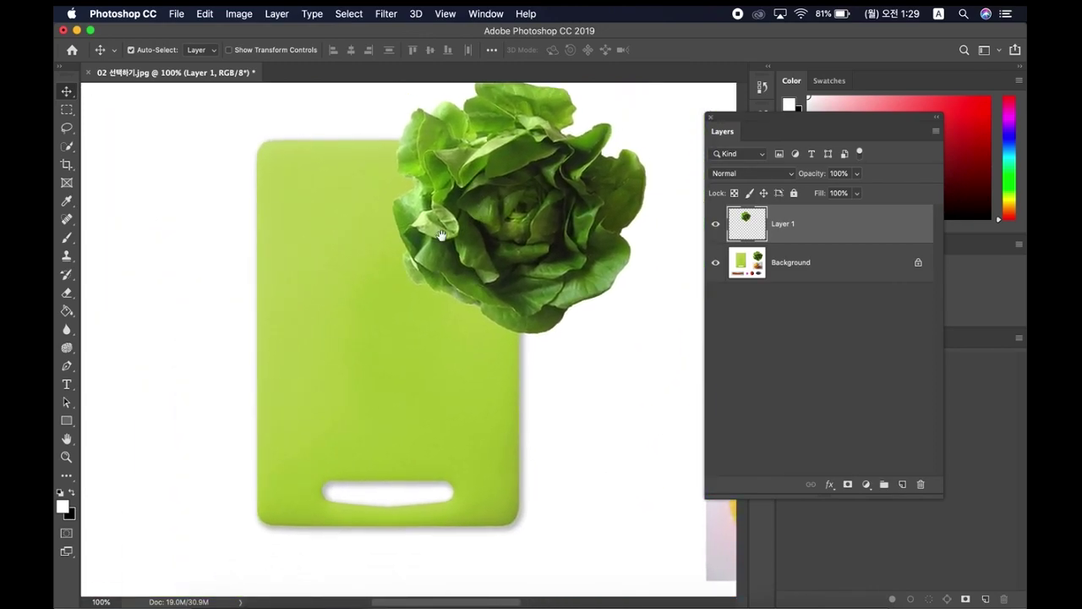
pyautogui.hscroll(3, 494, 247)
pyautogui.moveTo(498, 248); pyautogui.dragTo(467, 250)
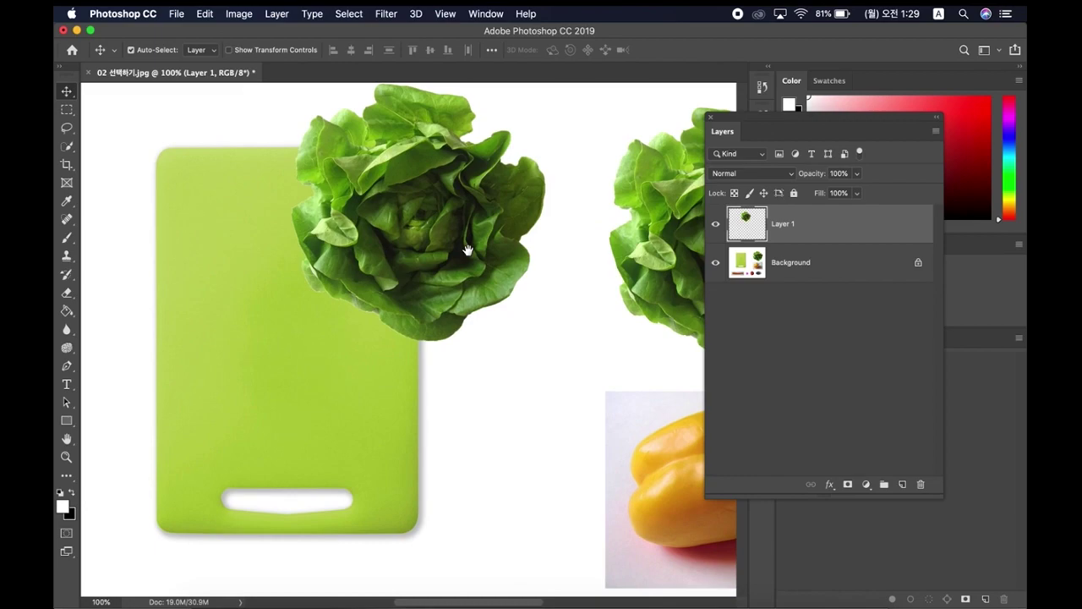
pyautogui.scroll(-2, 449, 309)
pyautogui.hscroll(2, 449, 310)
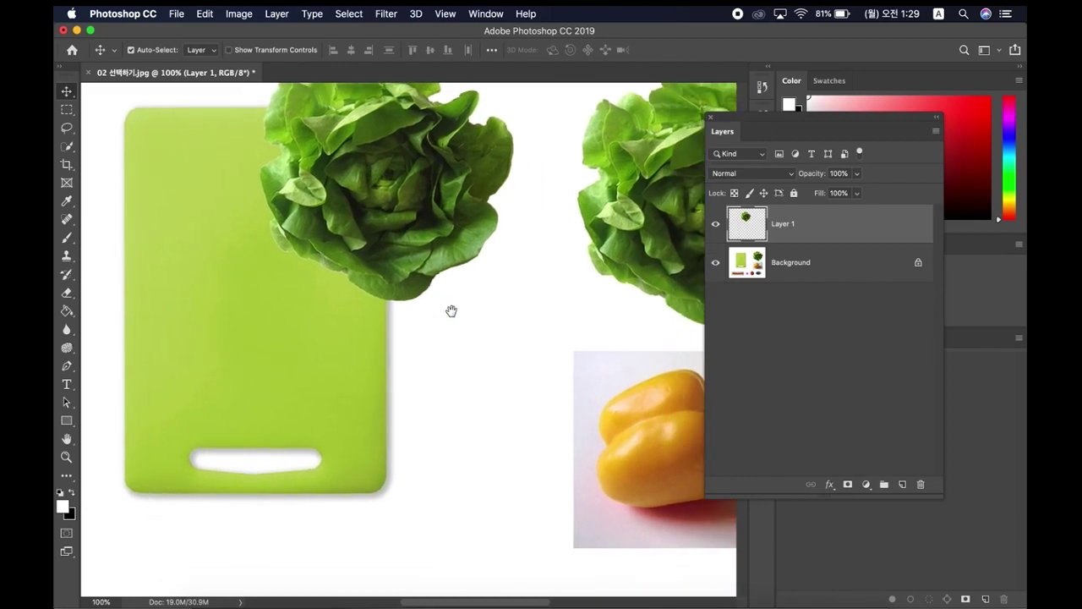
pyautogui.moveTo(451, 311); pyautogui.dragTo(531, 379)
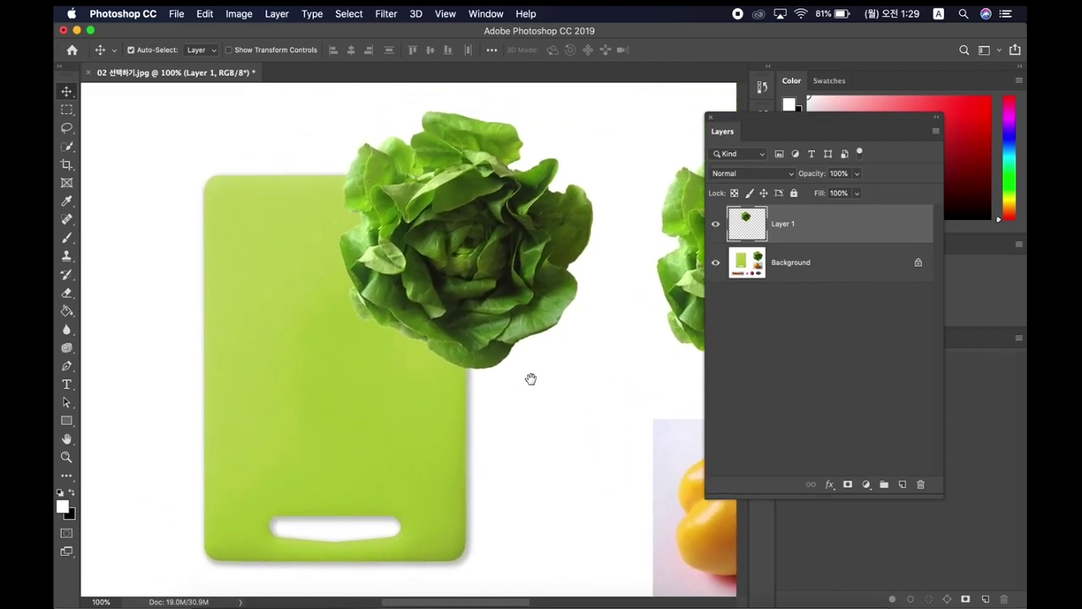
pyautogui.scroll(-1, 440, 356)
pyautogui.hscroll(2, 439, 355)
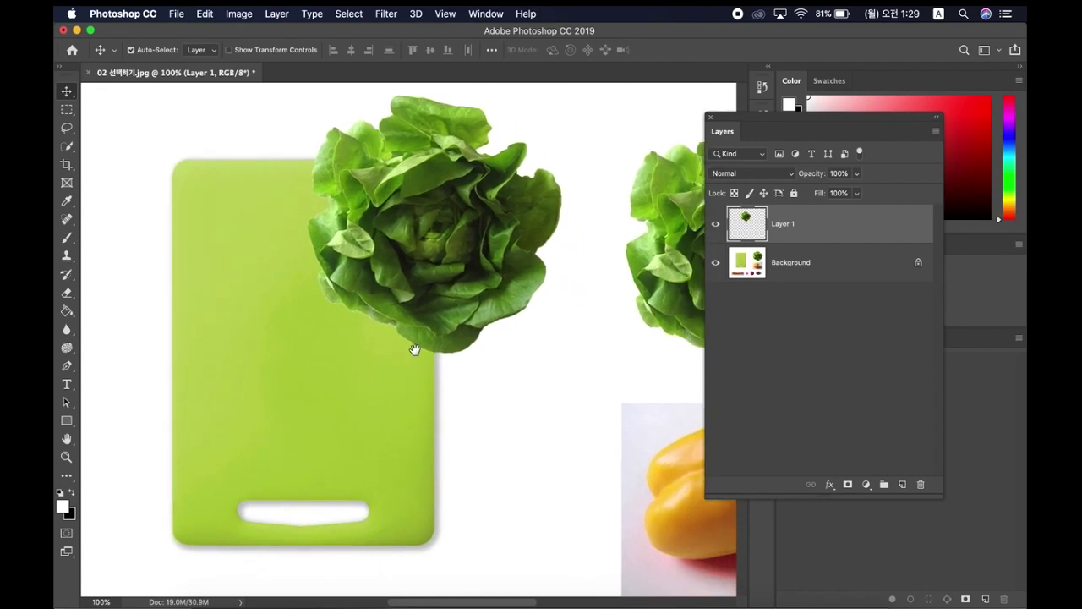
pyautogui.hscroll(-3, 321, 321)
pyautogui.scroll(1, 321, 322)
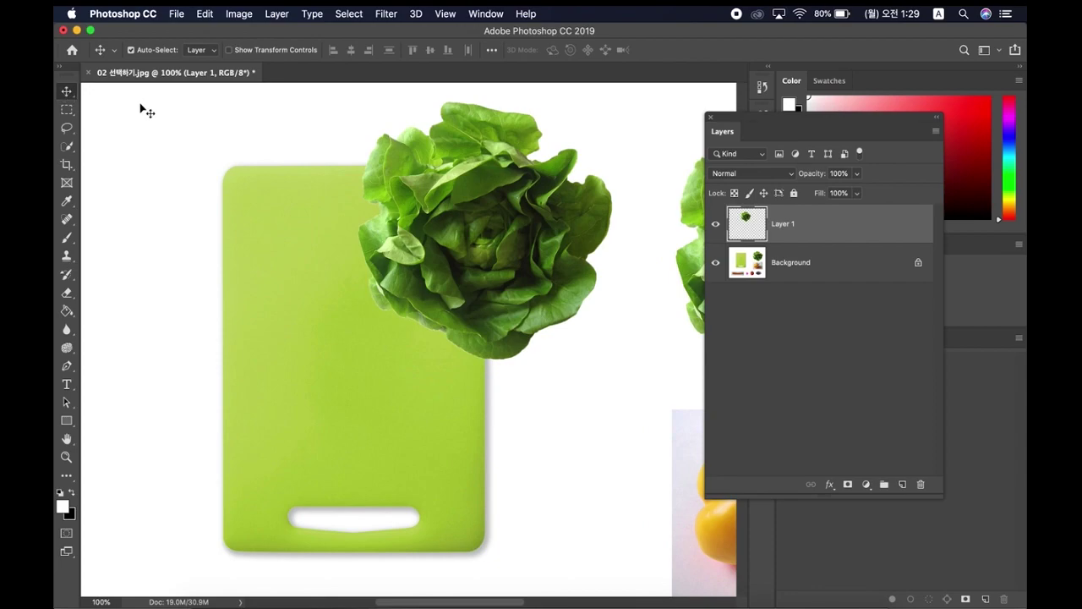
# - Move the lettuce copy slightly upward and rename its layer to 배추
pyautogui.moveTo(464, 223); pyautogui.dragTo(487, 214)
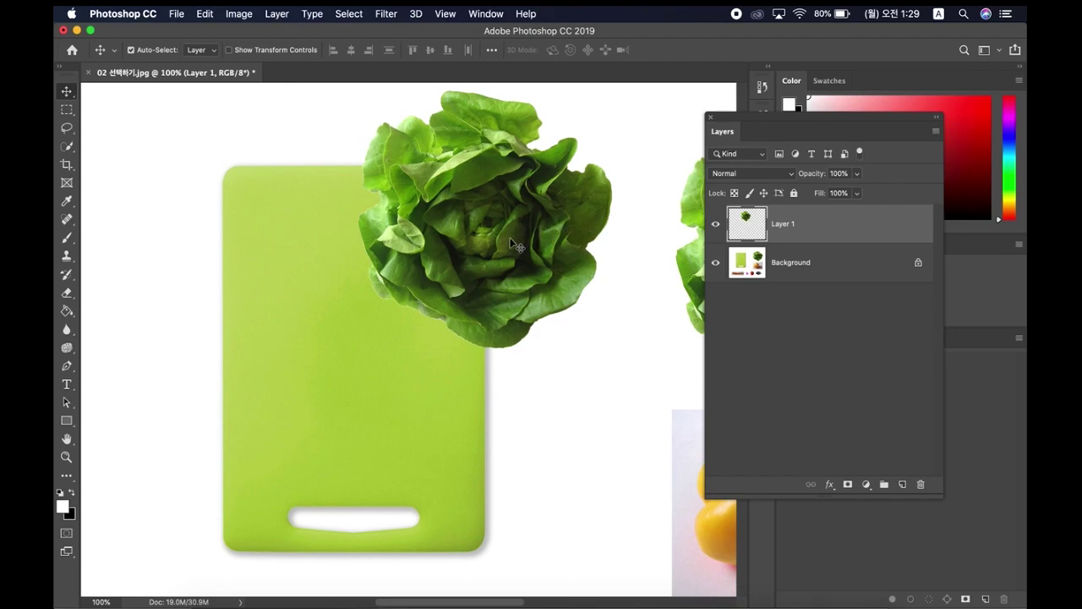
pyautogui.doubleClick(783, 225)
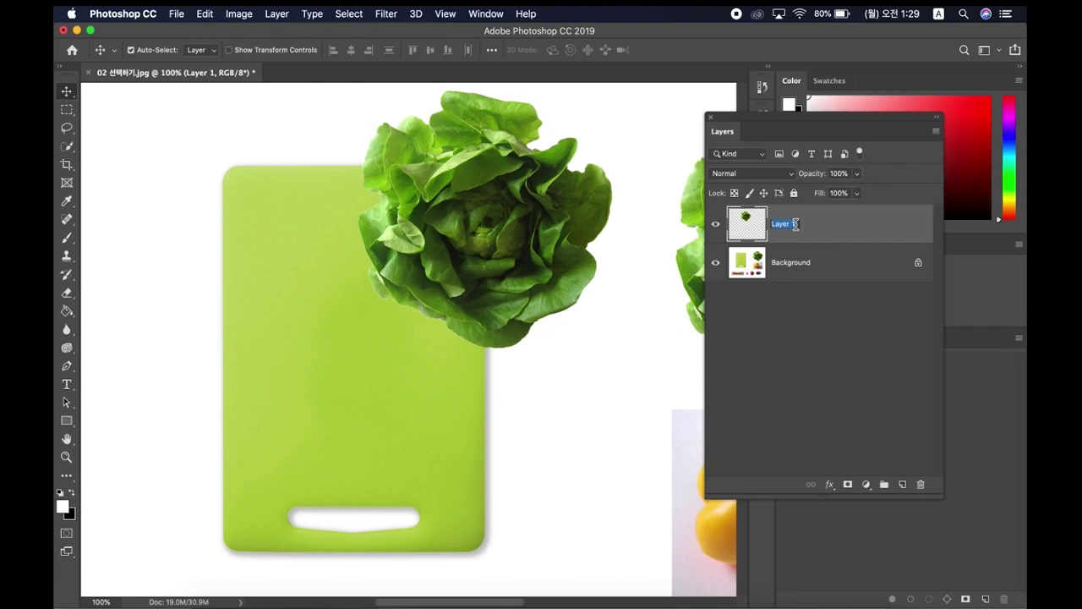
pyautogui.write('ㅅ')
pyautogui.press('Return')
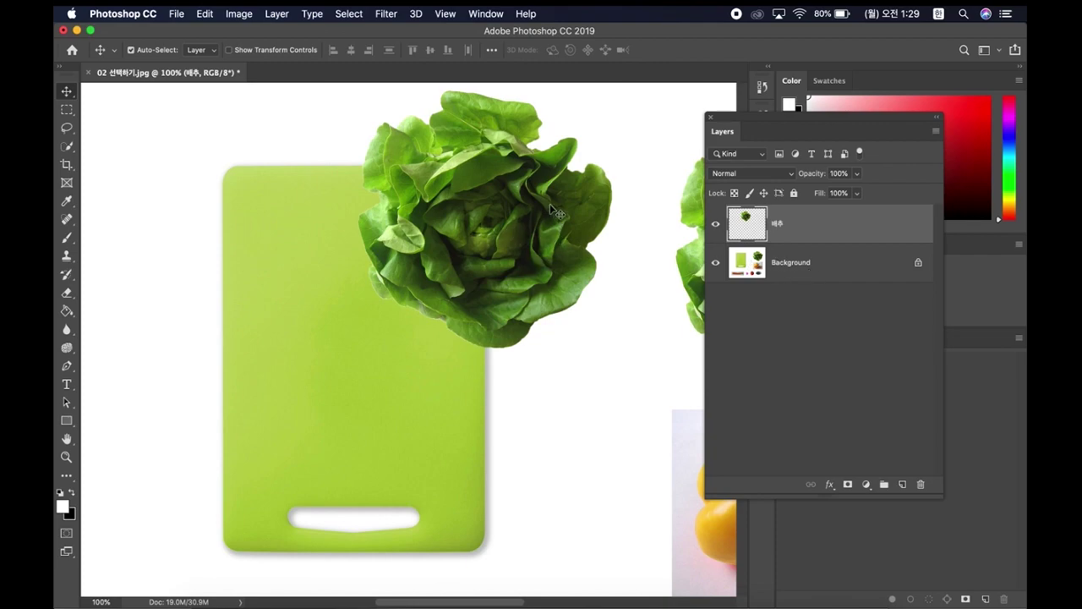
# - Select the 배추 layer and move the lettuce slightly up and left over the cutting board
pyautogui.click(825, 247)
pyautogui.click(824, 238)
pyautogui.moveTo(550, 215); pyautogui.dragTo(526, 206)
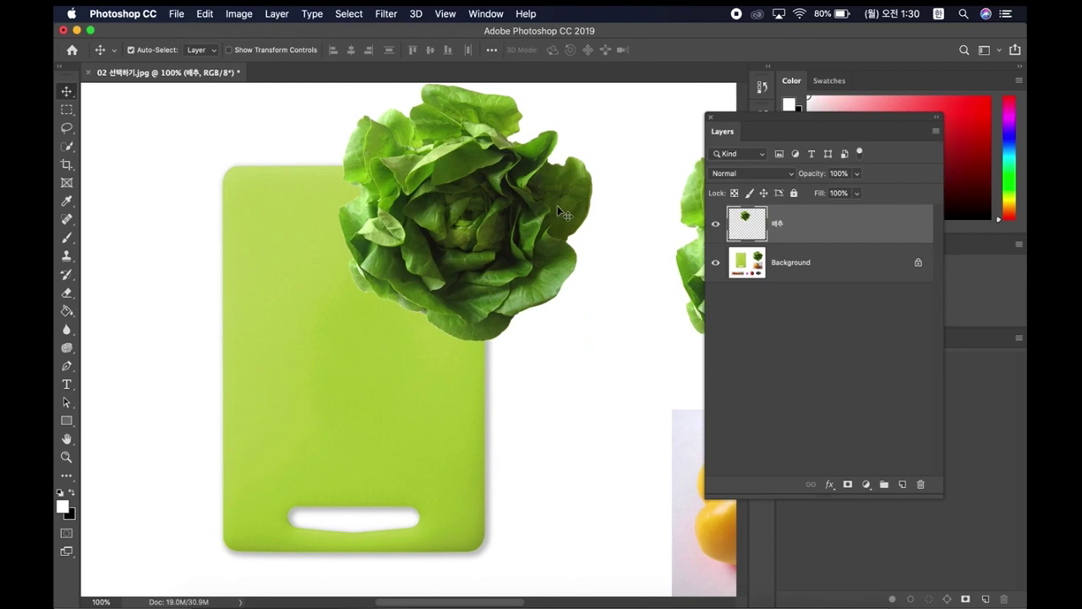
# - Select the yellow bell pepper with its stem on the Background layer by tracing its outline with the Magnetic Lasso
pyautogui.moveTo(594, 246); pyautogui.dragTo(462, 258)
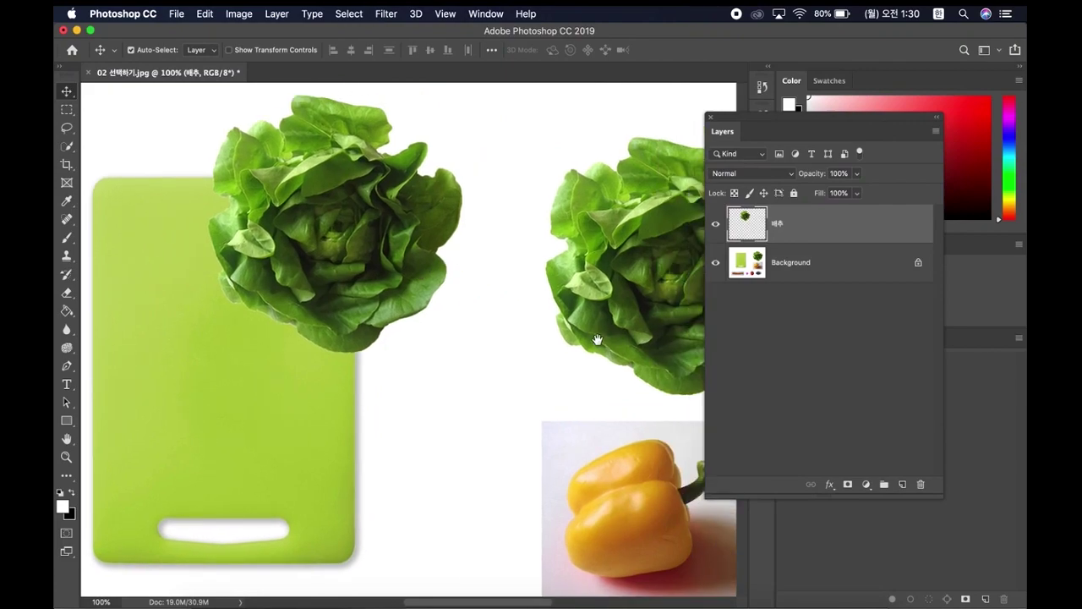
pyautogui.hscroll(3, 597, 340)
pyautogui.scroll(-1, 596, 339)
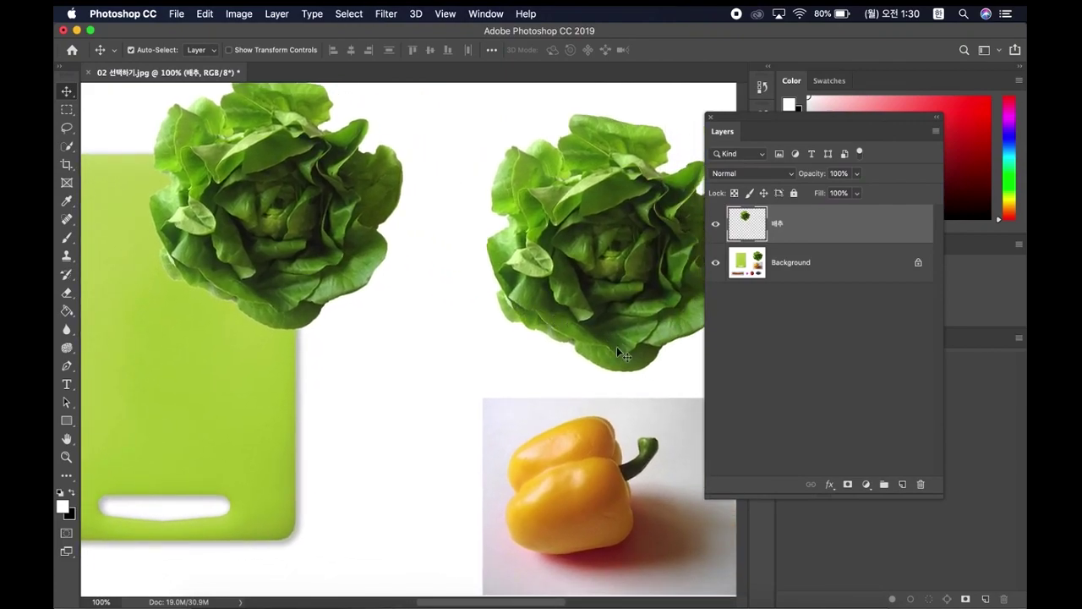
pyautogui.moveTo(597, 345); pyautogui.dragTo(541, 295)
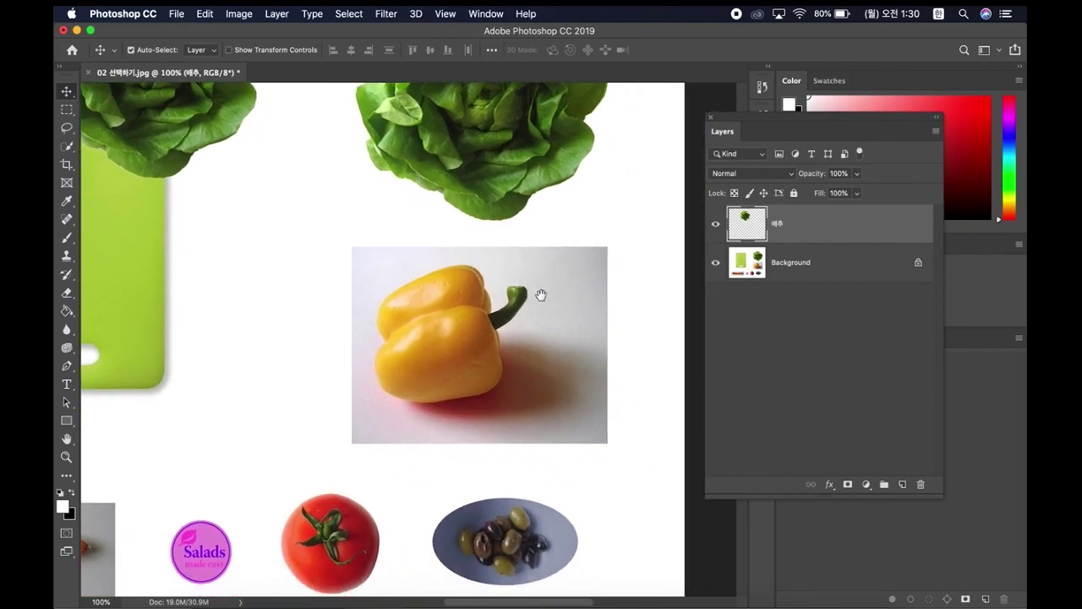
pyautogui.scroll(-1, 541, 295)
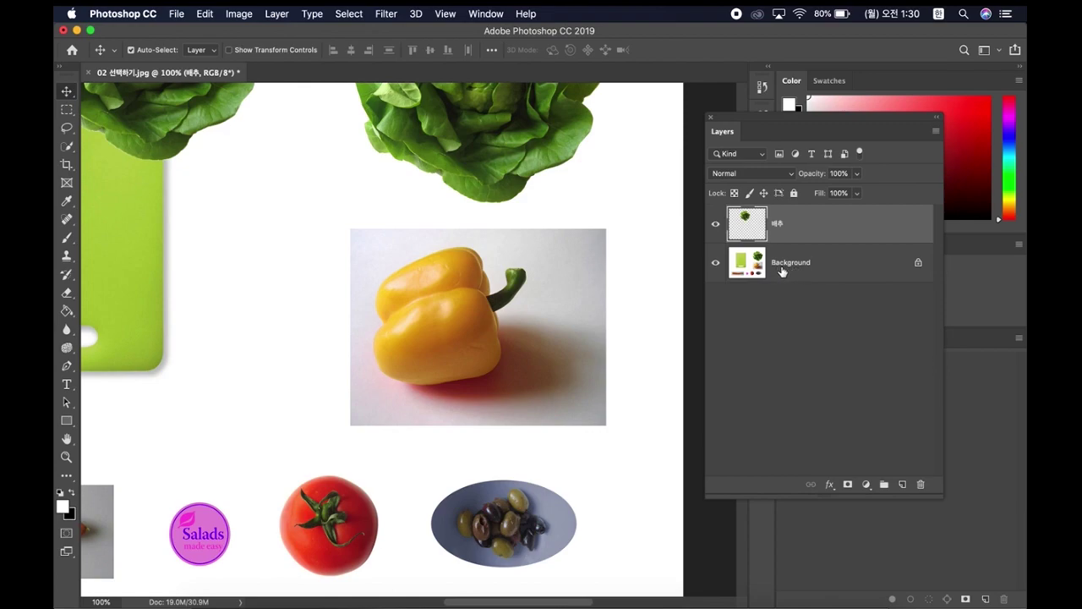
pyautogui.click(834, 269)
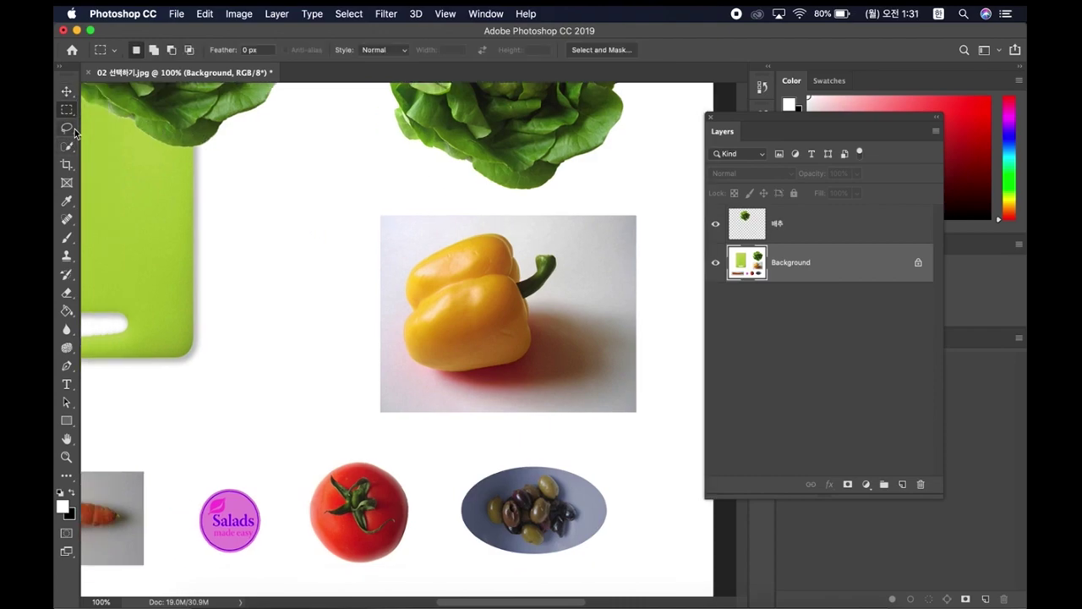
pyautogui.click(69, 129)
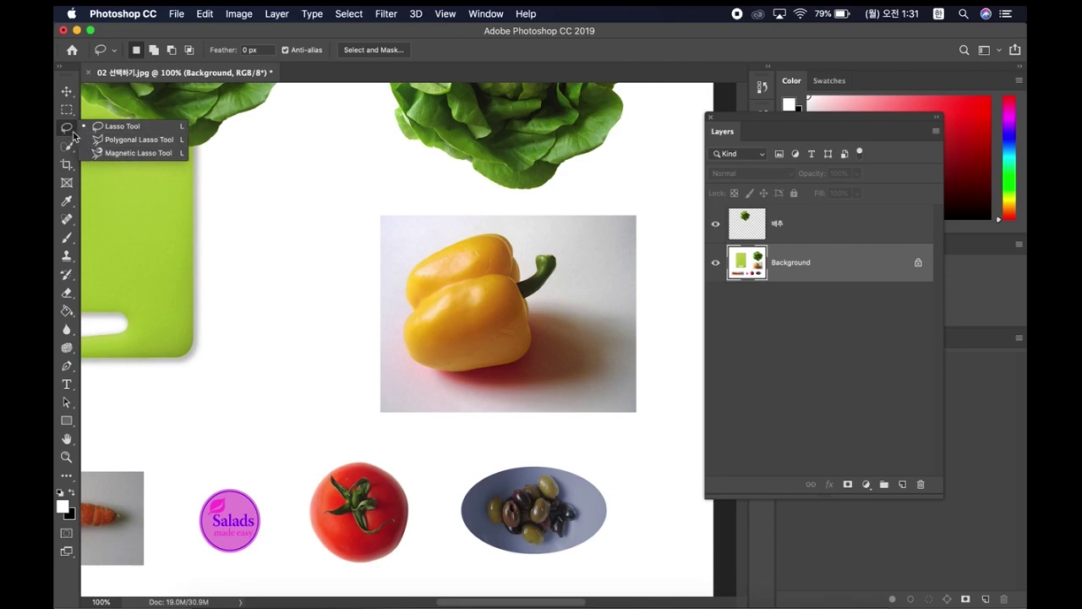
pyautogui.click(97, 154)
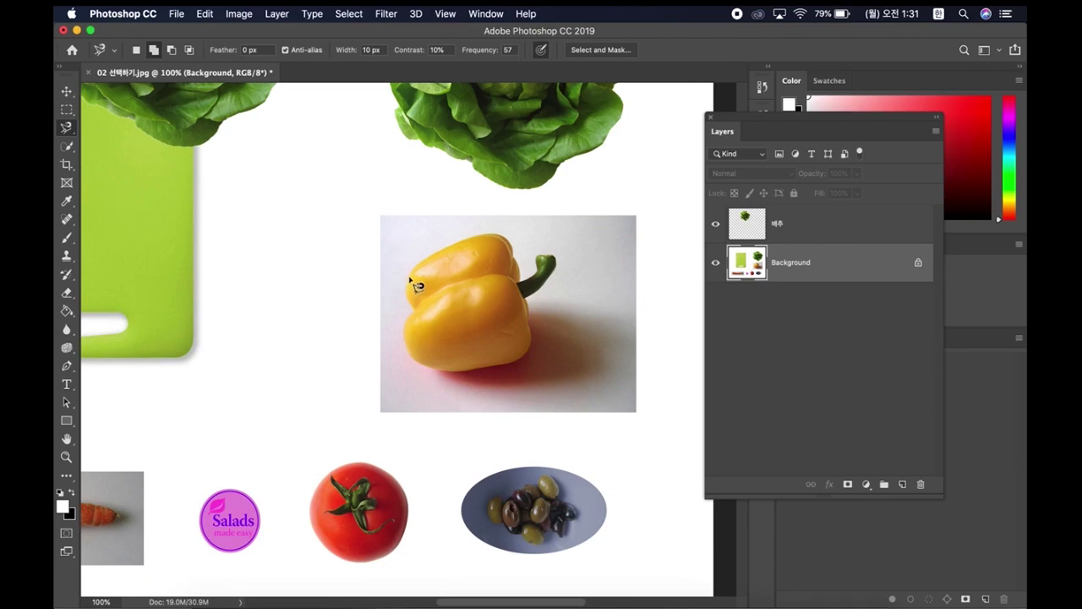
pyautogui.scroll(1, 414, 286)
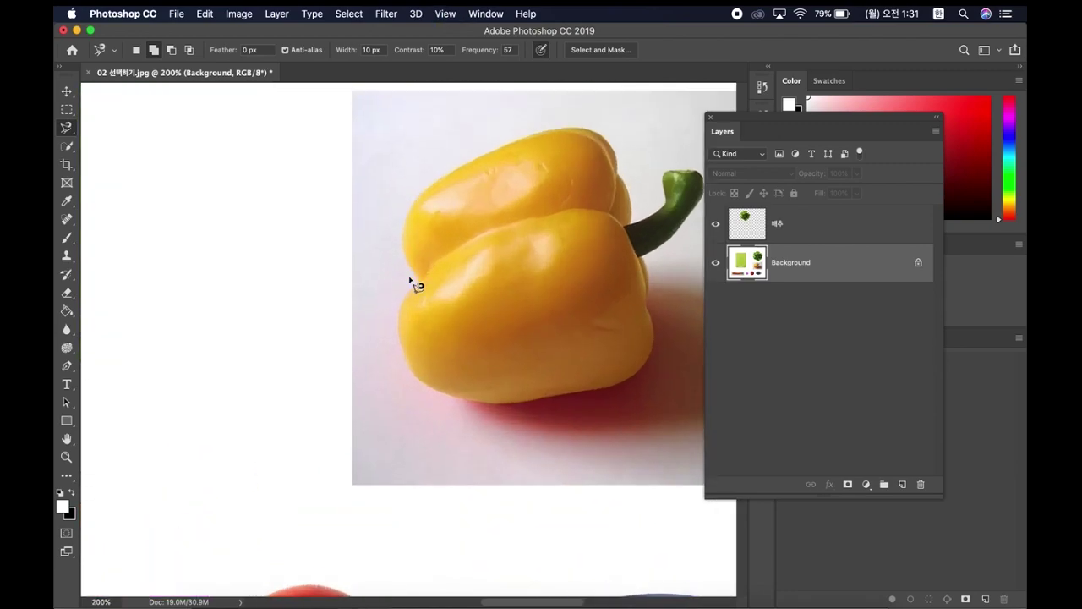
pyautogui.moveTo(476, 278); pyautogui.dragTo(332, 293)
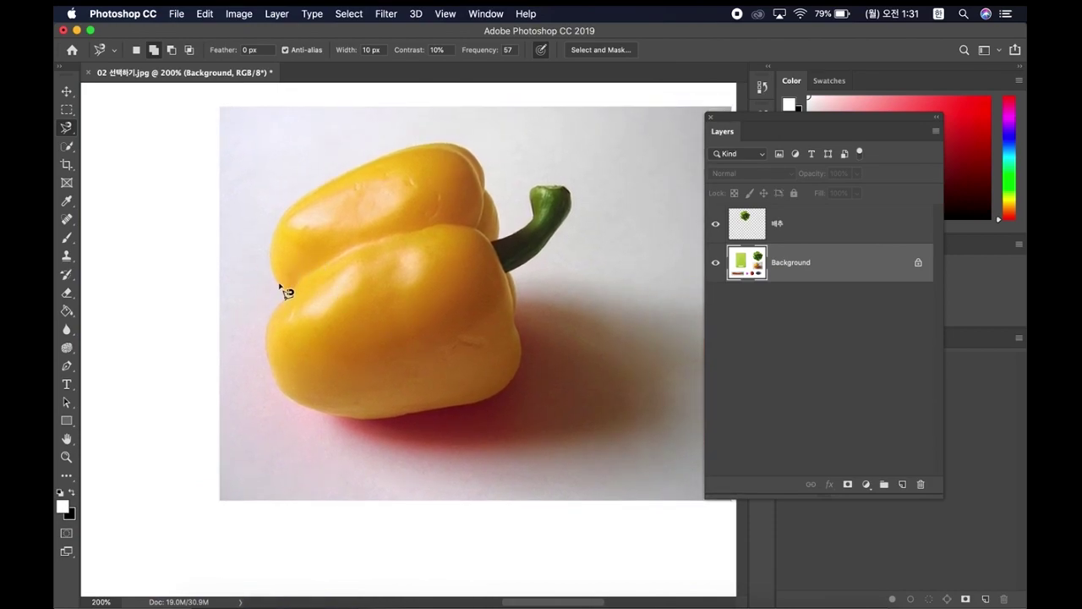
pyautogui.click(279, 284)
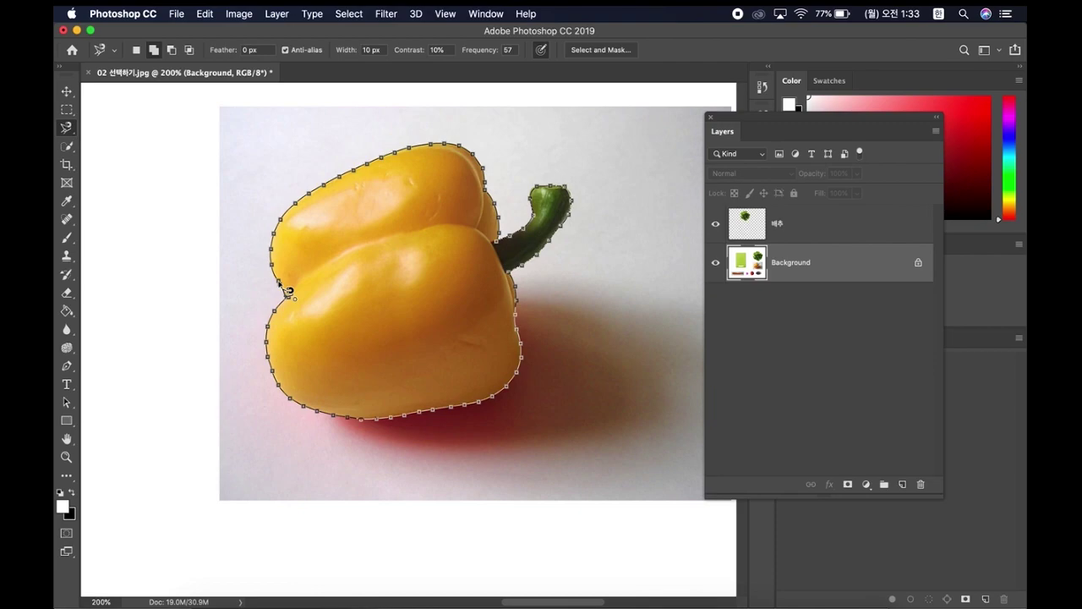
pyautogui.click(288, 291)
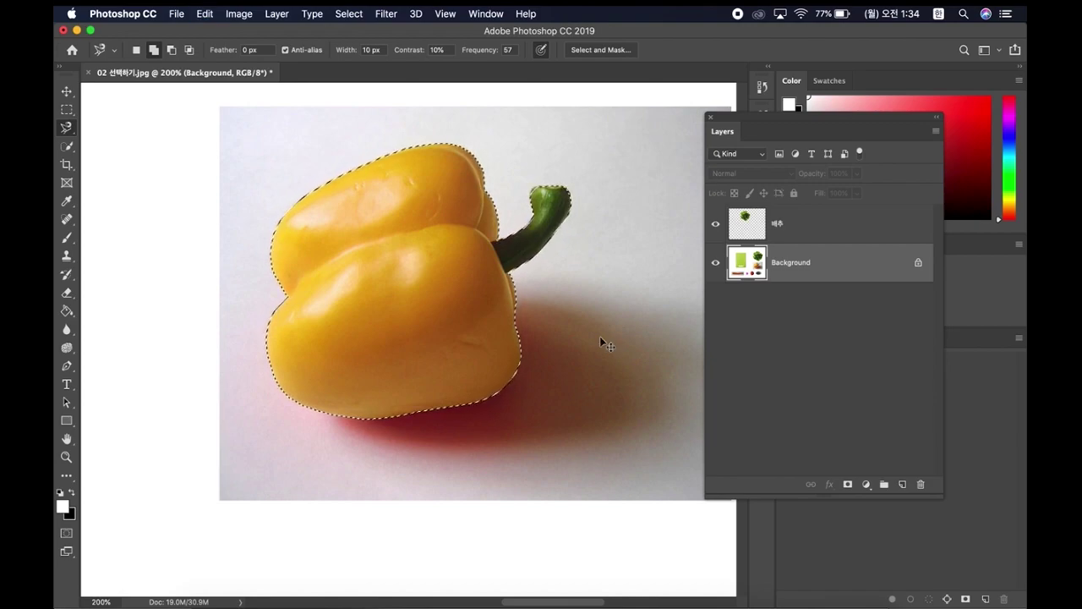
# - Copy the selected bell pepper to a new layer and rename that layer 파프리카
pyautogui.press('super+j')
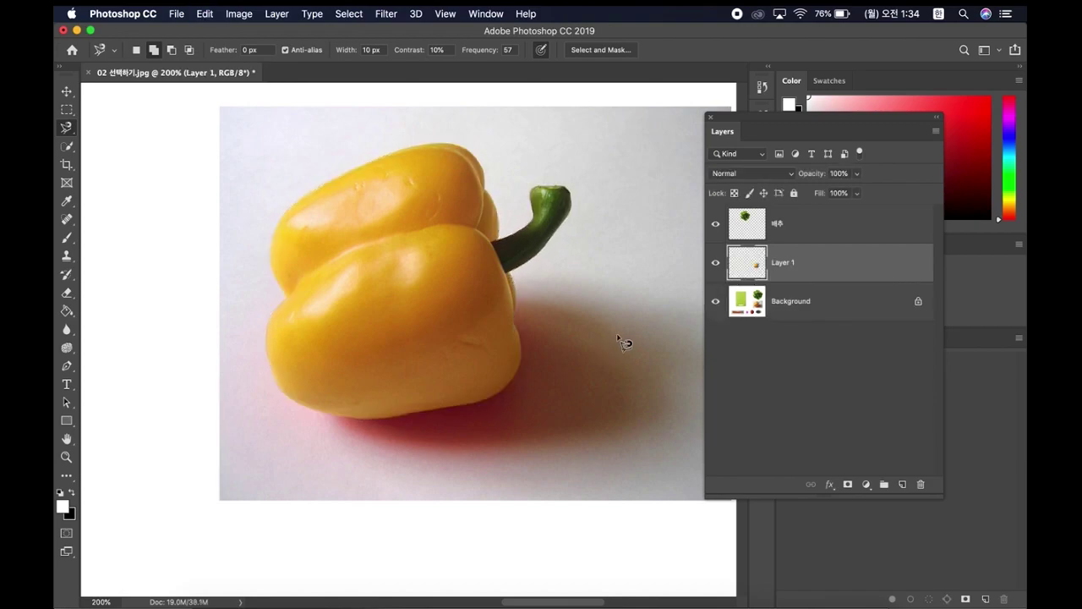
pyautogui.doubleClick(782, 263)
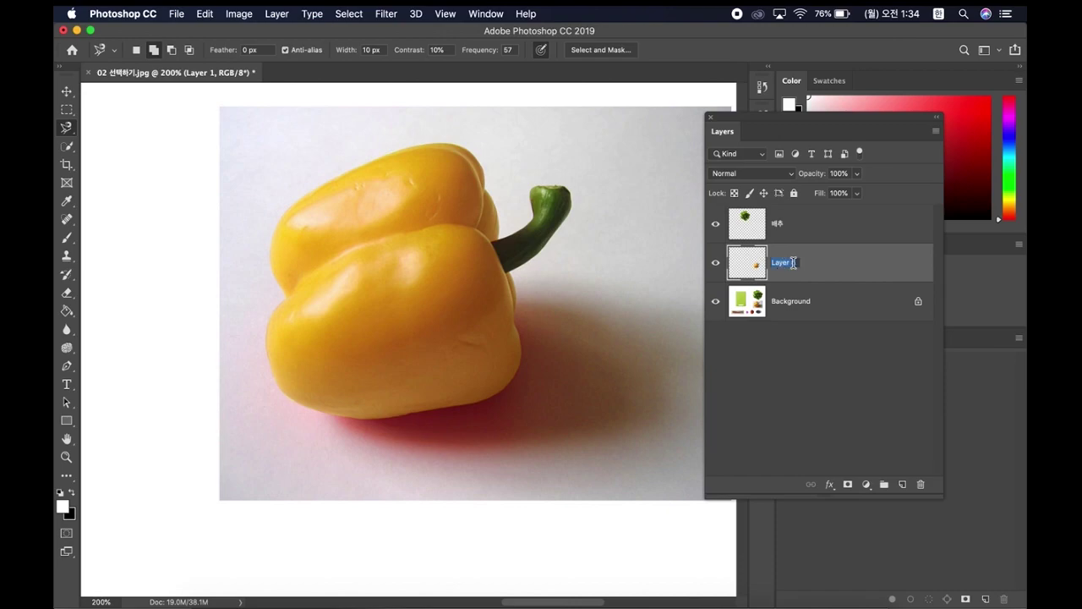
pyautogui.write('ㅍㅏ프리카')
pyautogui.press('Return')
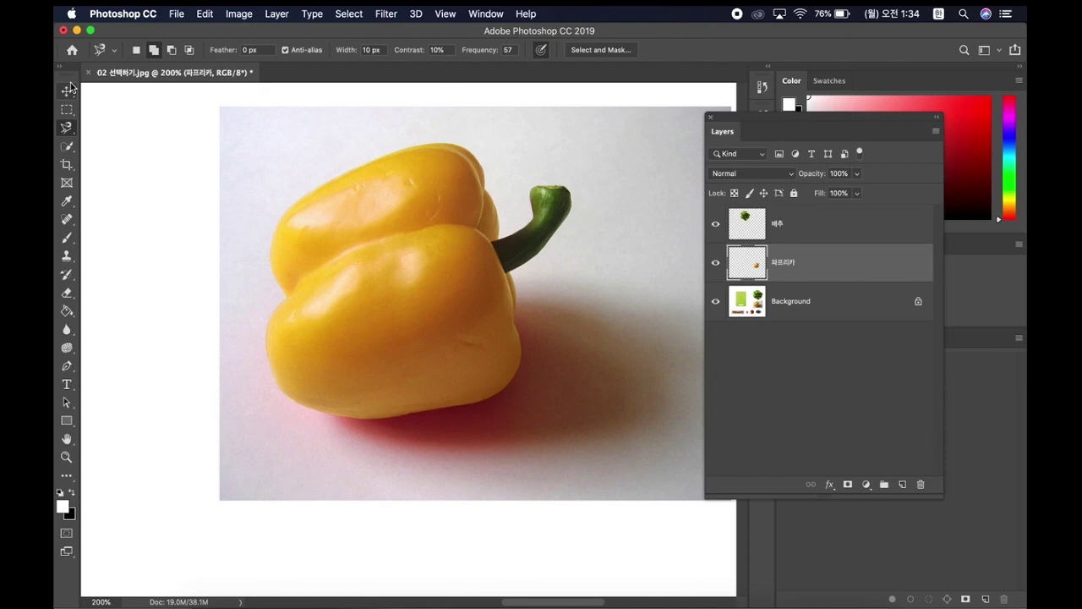
# - Move the 파프리카 pepper onto the lower right part of the green cutting board, below the lettuce, with its stem overhanging the edge
pyautogui.press('super+minus')
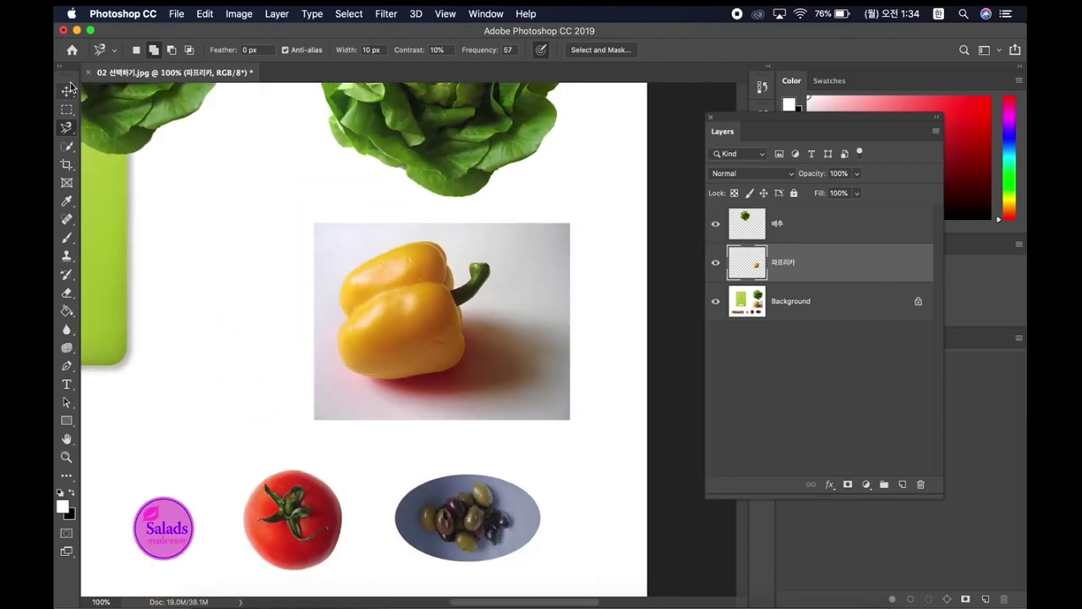
pyautogui.press('super+minus')
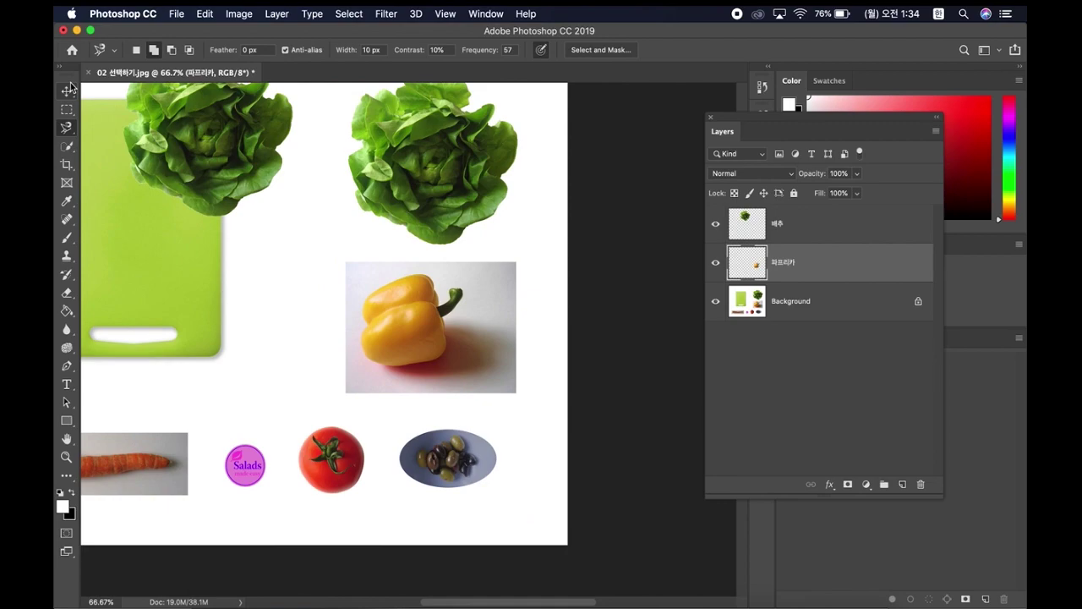
pyautogui.press('super+plus')
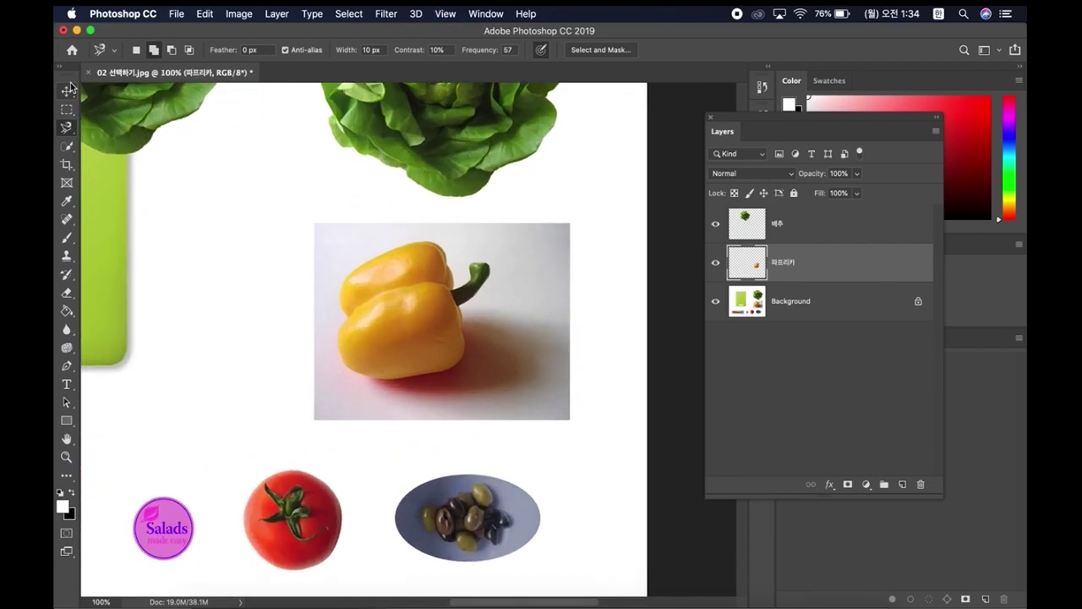
pyautogui.scroll(-10, 389, 230)
pyautogui.hscroll(10, 389, 230)
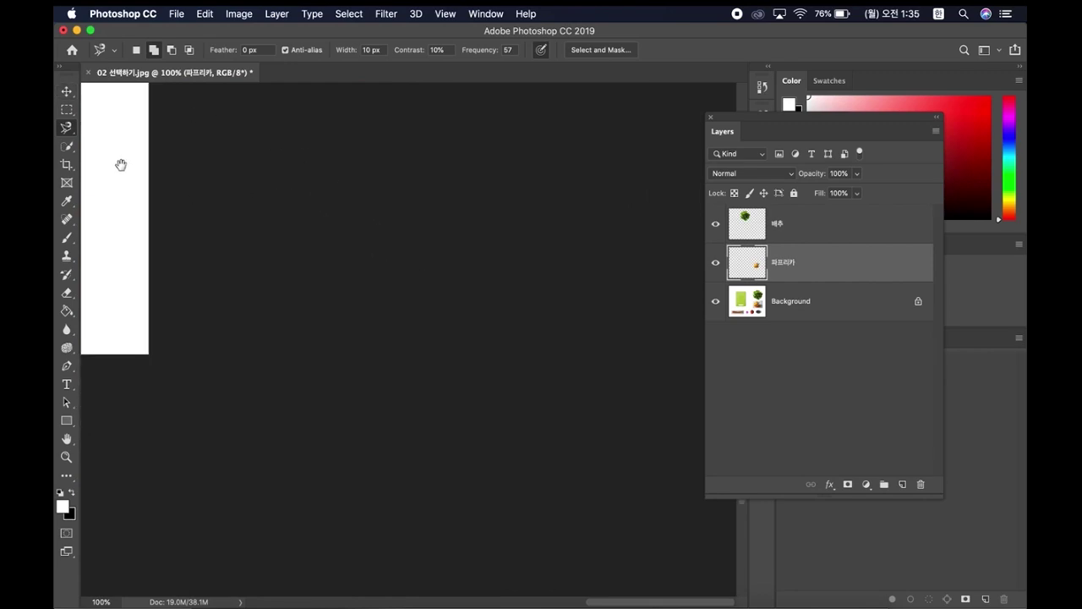
pyautogui.moveTo(120, 164); pyautogui.dragTo(834, 515)
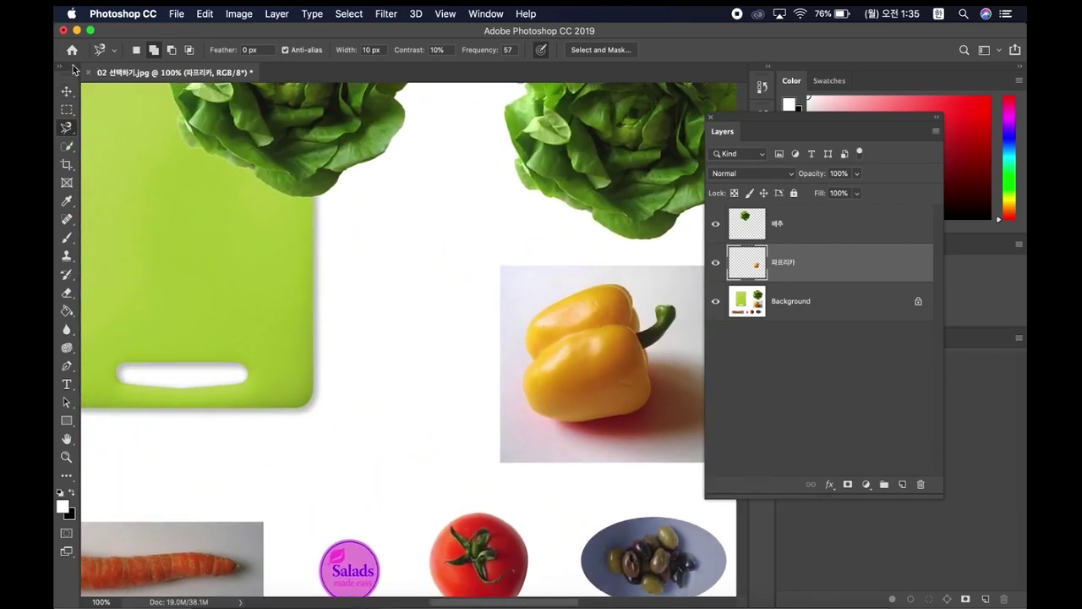
pyautogui.press('v')
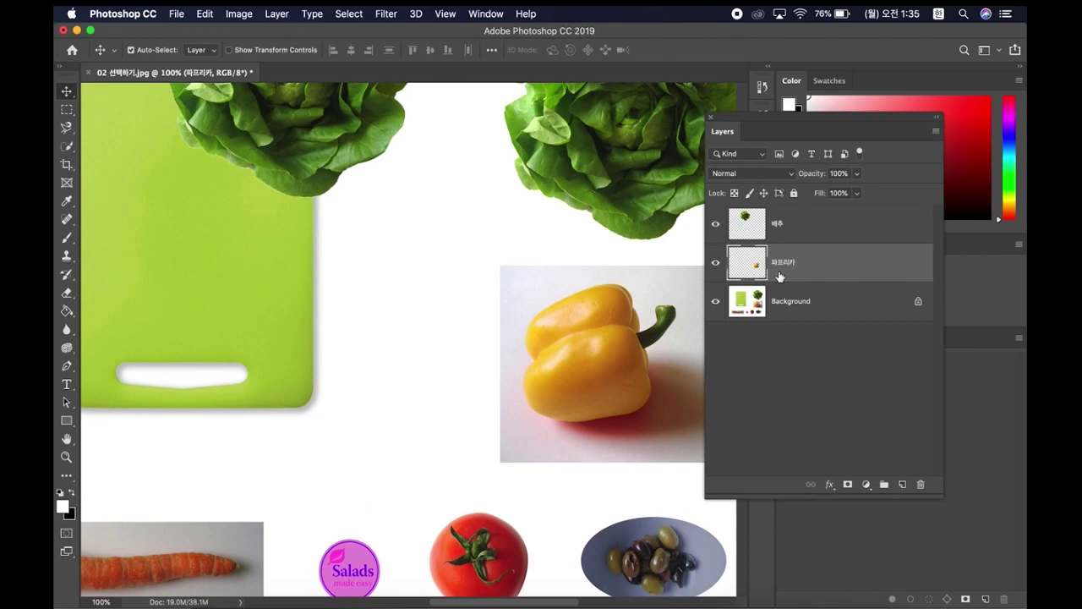
pyautogui.moveTo(614, 377); pyautogui.dragTo(253, 291)
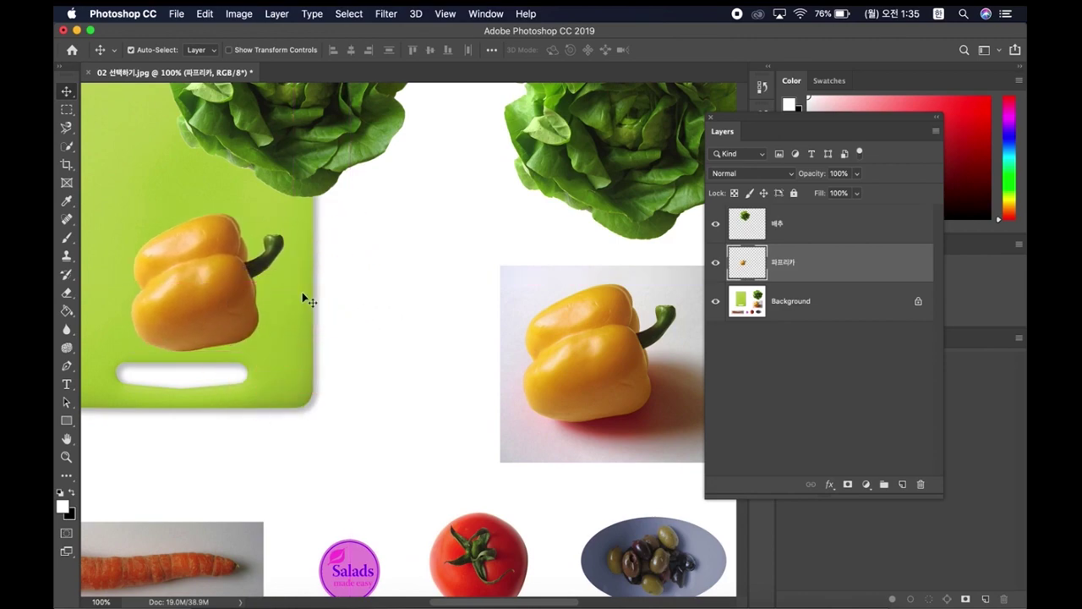
pyautogui.moveTo(380, 276); pyautogui.dragTo(457, 378)
pyautogui.moveTo(256, 381); pyautogui.dragTo(298, 387)
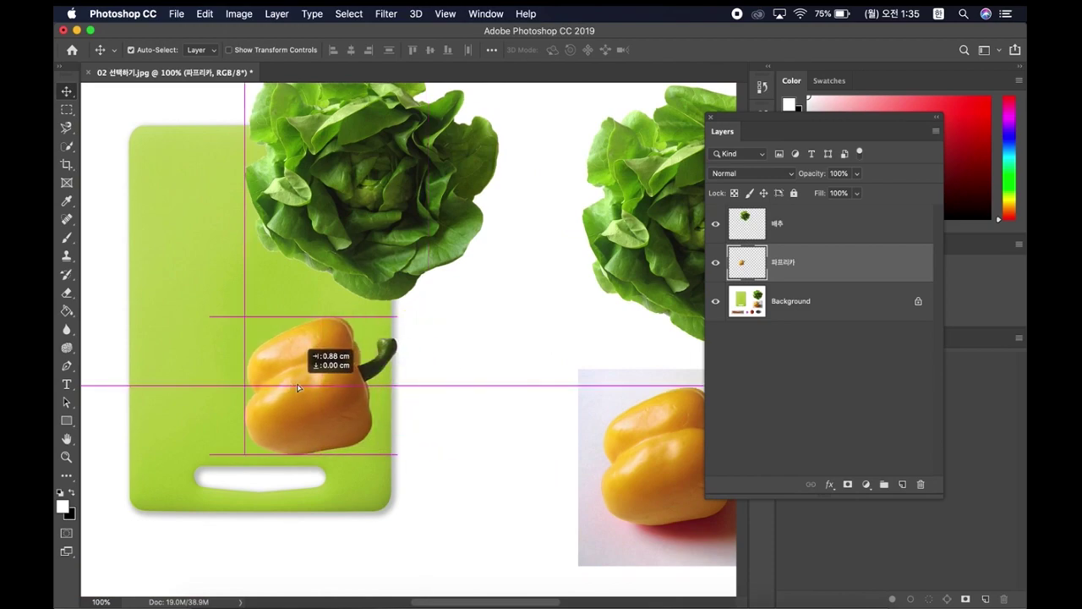
pyautogui.moveTo(297, 387); pyautogui.dragTo(338, 389)
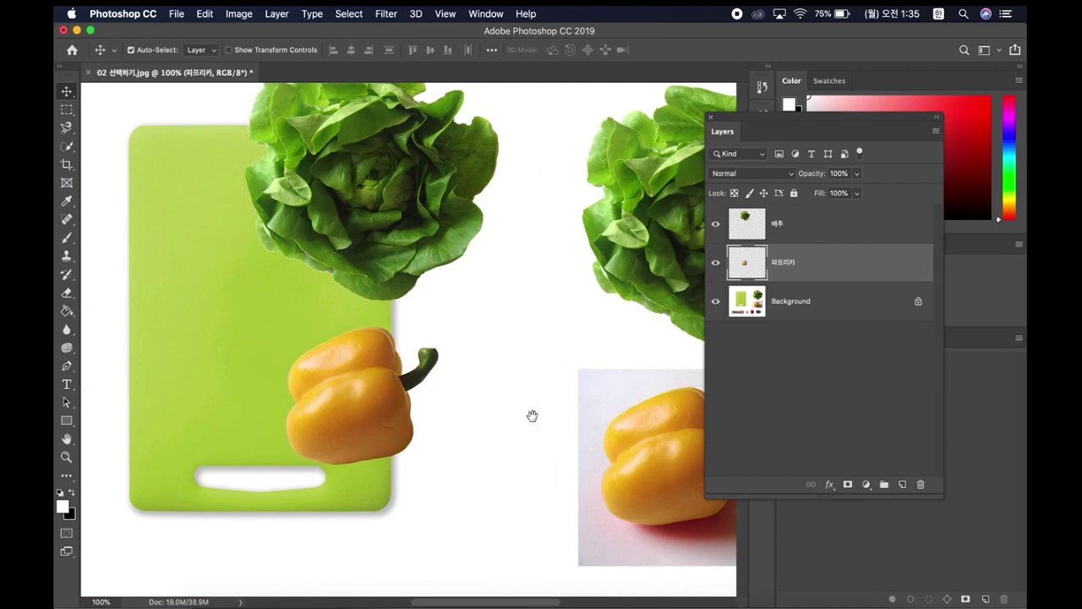
# - Show the Layers panel again and activate the Elliptical Marquee tool for the oval plate of olives
pyautogui.moveTo(532, 415); pyautogui.dragTo(416, 268)
pyautogui.moveTo(560, 434); pyautogui.dragTo(431, 361)
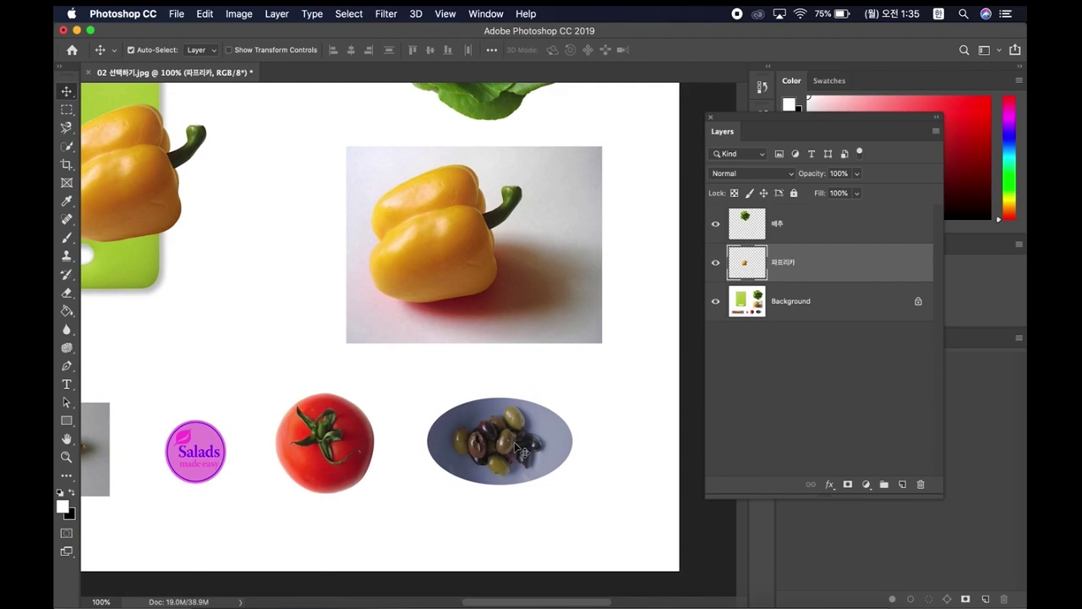
pyautogui.press('super+equal')
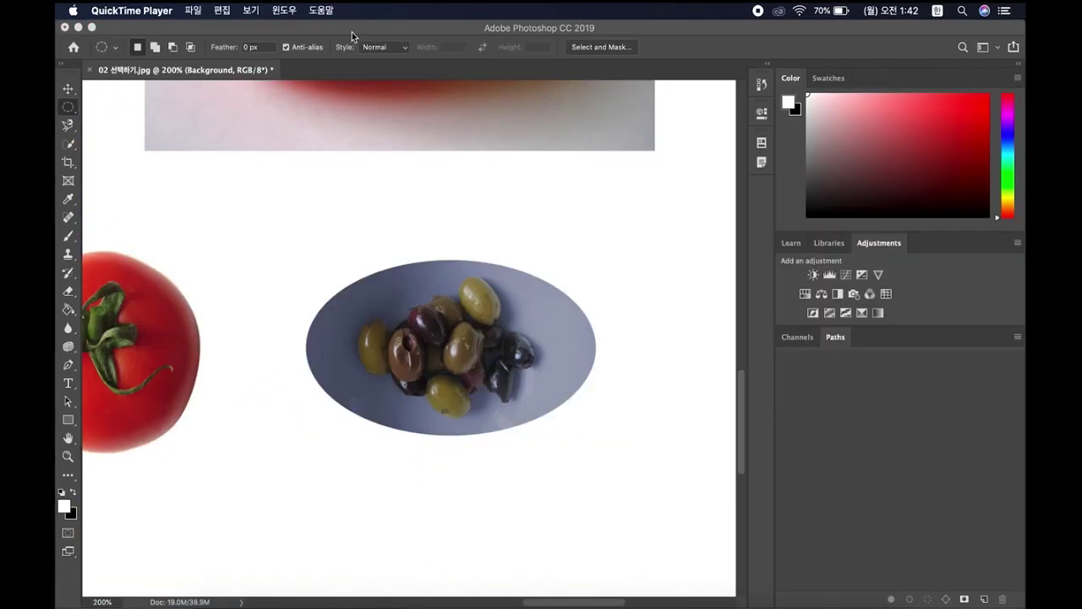
pyautogui.click(352, 35)
pyautogui.press('F7')
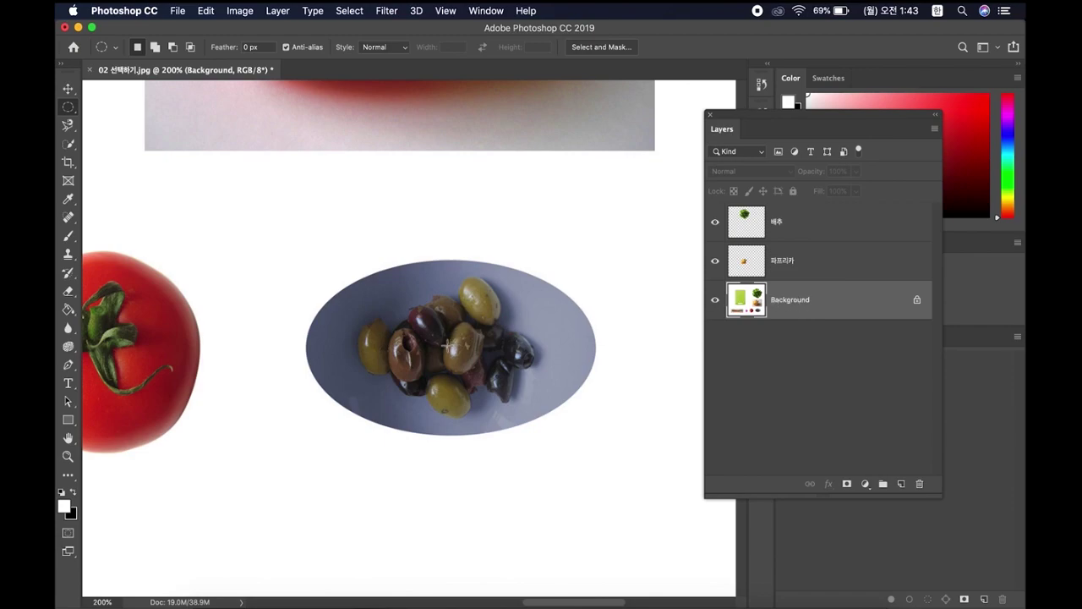
pyautogui.rightClick(67, 108)
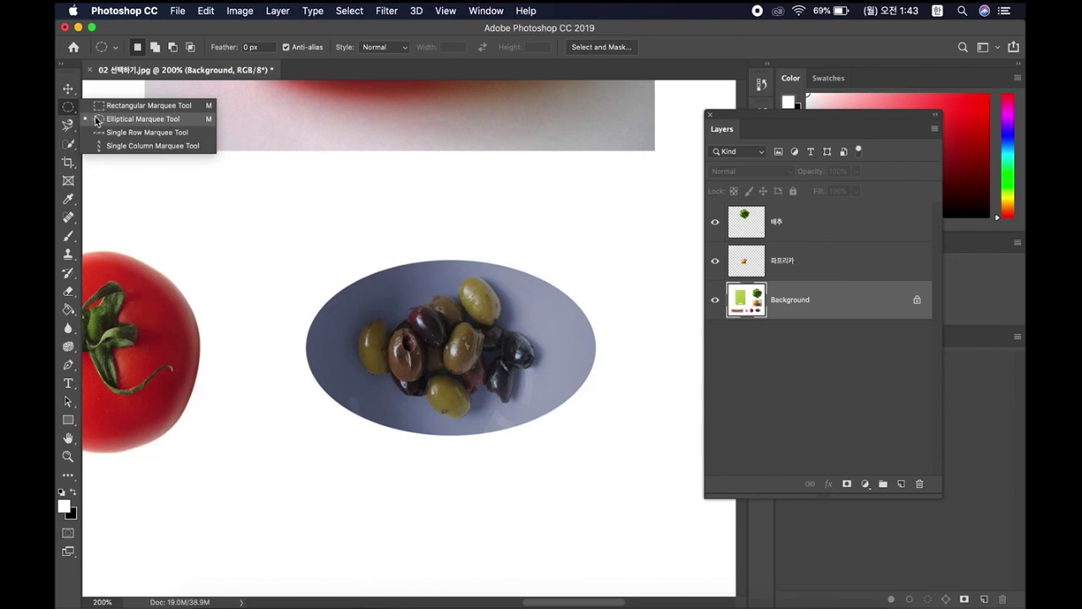
pyautogui.click(97, 119)
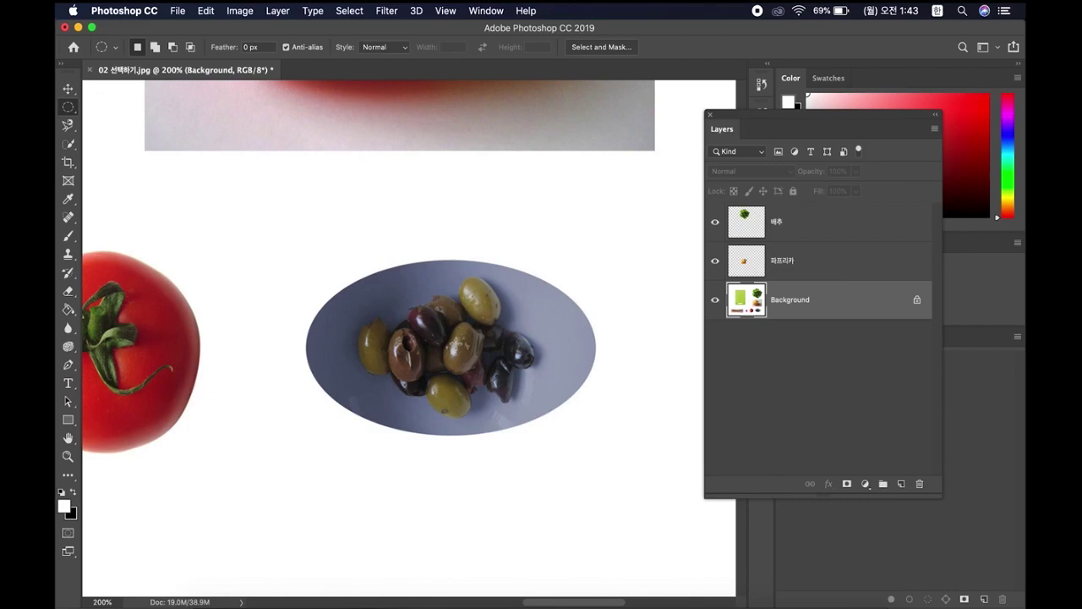
# - Try a freehand elliptical selection overlapping the lower right edge of the olive plate
pyautogui.hscroll(-5, 455, 344)
pyautogui.hscroll(5, 598, 350)
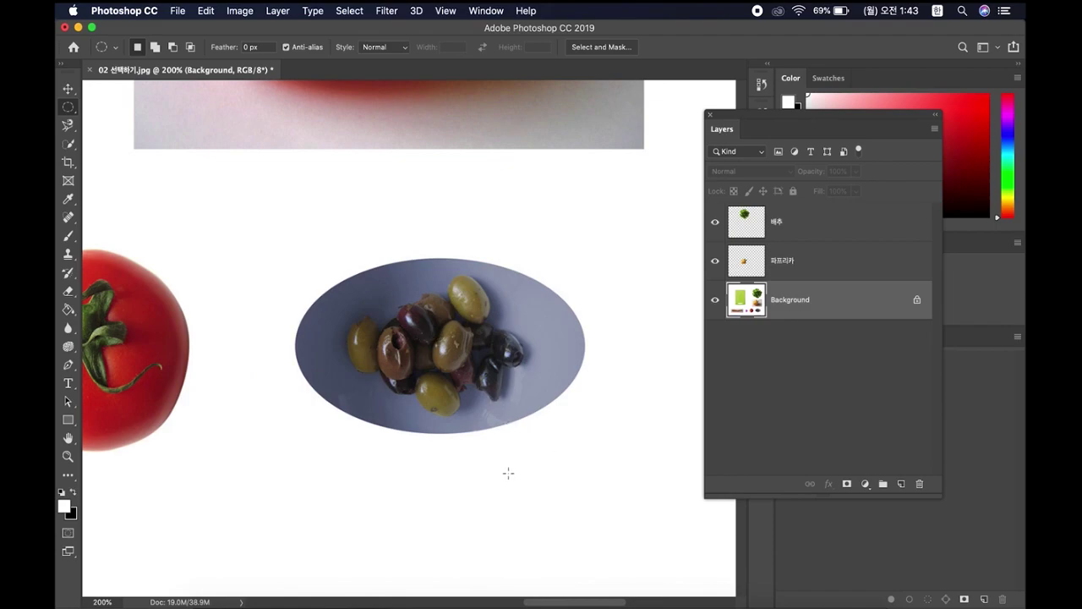
pyautogui.moveTo(507, 471); pyautogui.dragTo(659, 142)
pyautogui.click(475, 240)
pyautogui.moveTo(475, 240); pyautogui.dragTo(442, 386)
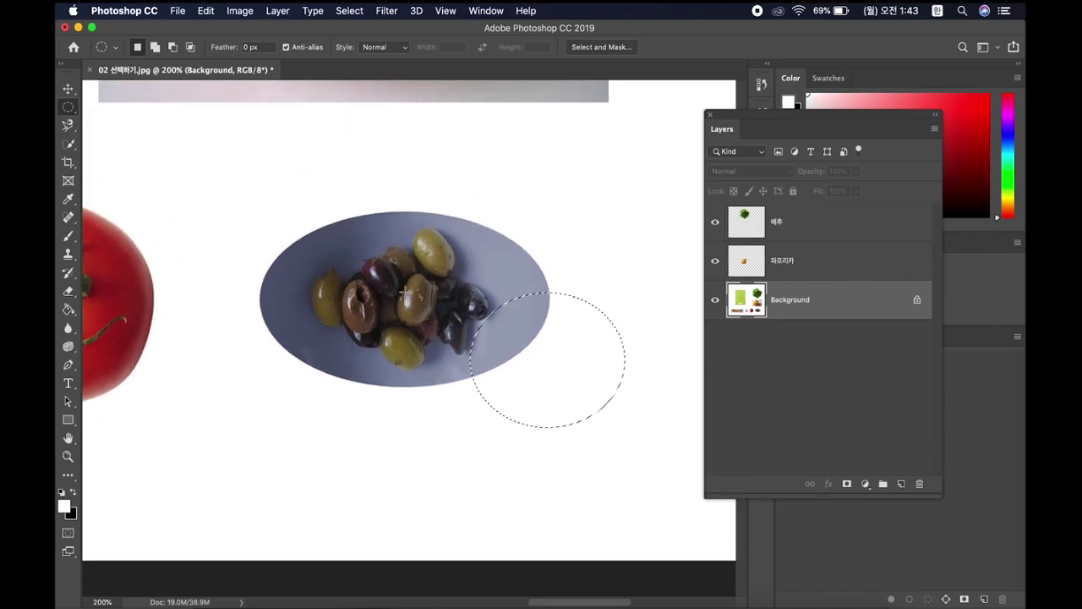
# - Select the oval olive plate with an ellipse about 3.6 by 2.1 cm drawn from its centre, and copy it to a new layer
pyautogui.click(404, 293)
pyautogui.moveTo(406, 297); pyautogui.dragTo(263, 211)
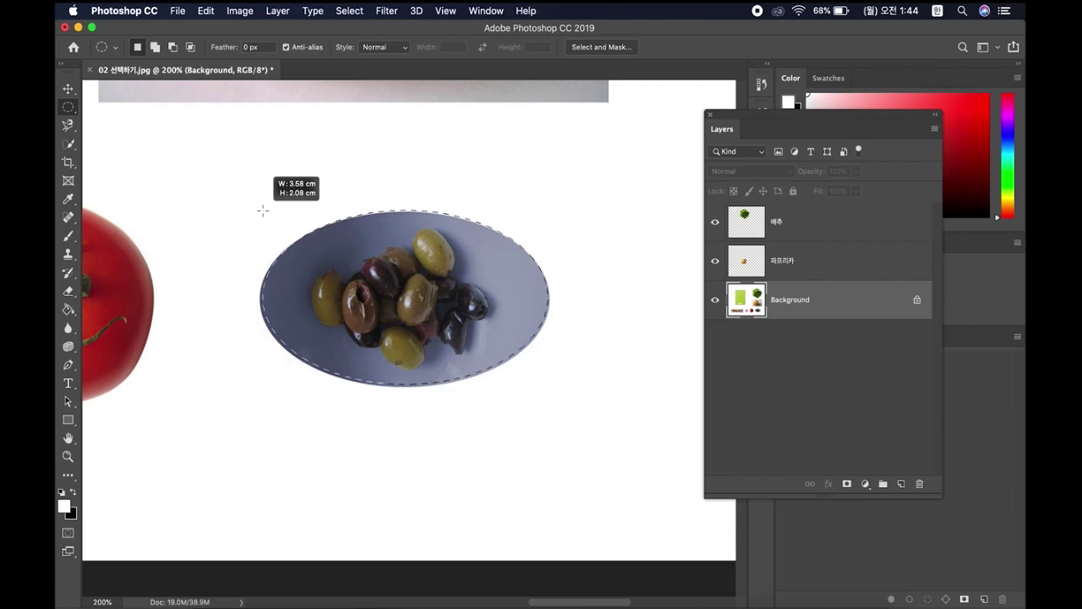
pyautogui.moveTo(263, 211); pyautogui.dragTo(262, 209)
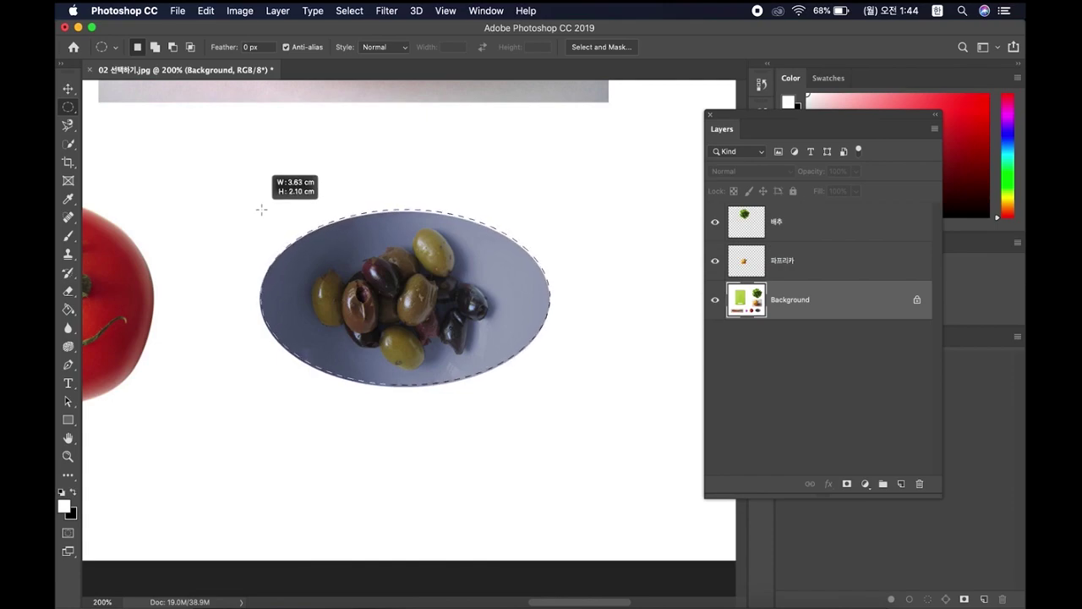
pyautogui.moveTo(261, 209); pyautogui.dragTo(262, 210)
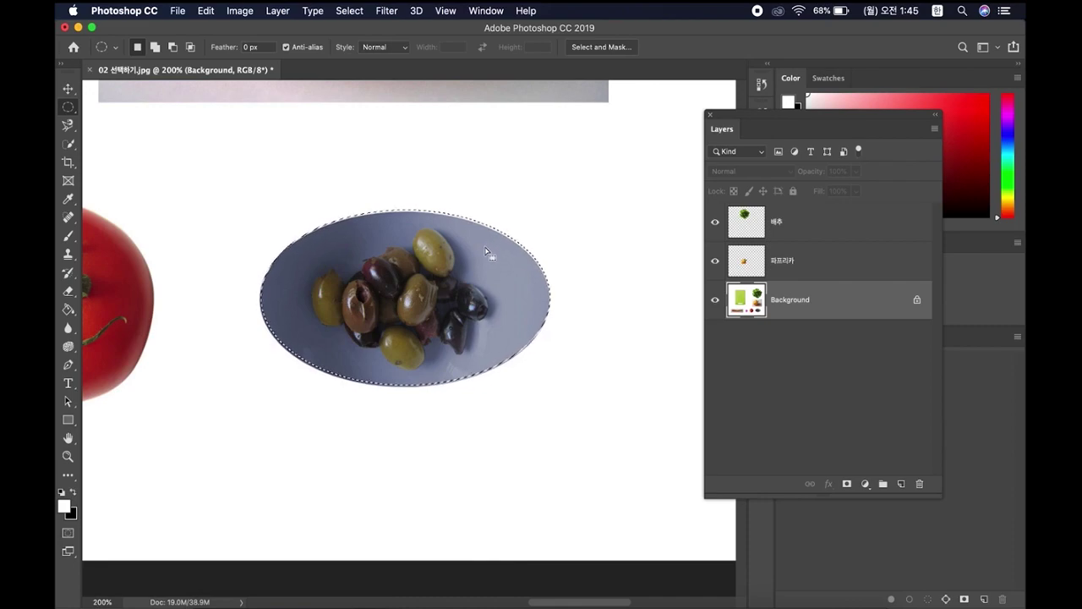
pyautogui.scroll(-1, 487, 245)
pyautogui.moveTo(487, 245)
pyautogui.mouseDown()
pyautogui.moveTo(500, 242)
pyautogui.moveTo(416, 184)
pyautogui.moveTo(448, 239)
pyautogui.moveTo(529, 231)
pyautogui.moveTo(467, 210)
pyautogui.moveTo(524, 252)
pyautogui.moveTo(527, 196)
pyautogui.moveTo(448, 241)
pyautogui.moveTo(526, 265)
pyautogui.moveTo(487, 254)
pyautogui.moveTo(511, 227)
pyautogui.moveTo(482, 235)
pyautogui.moveTo(496, 243)
pyautogui.mouseUp()
pyautogui.scroll(-2, 487, 253)
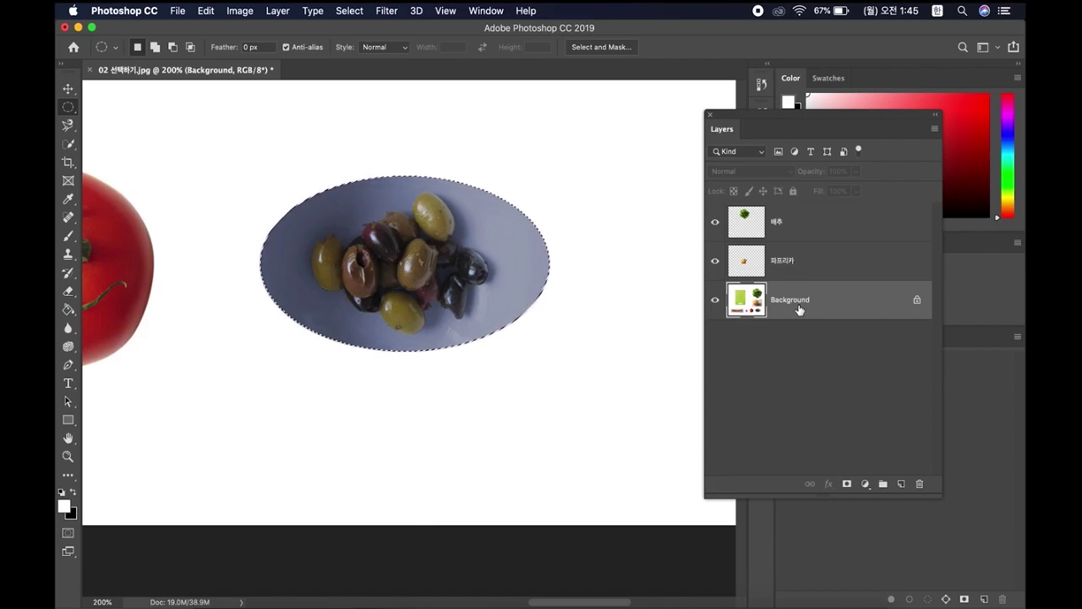
pyautogui.press('super+j')
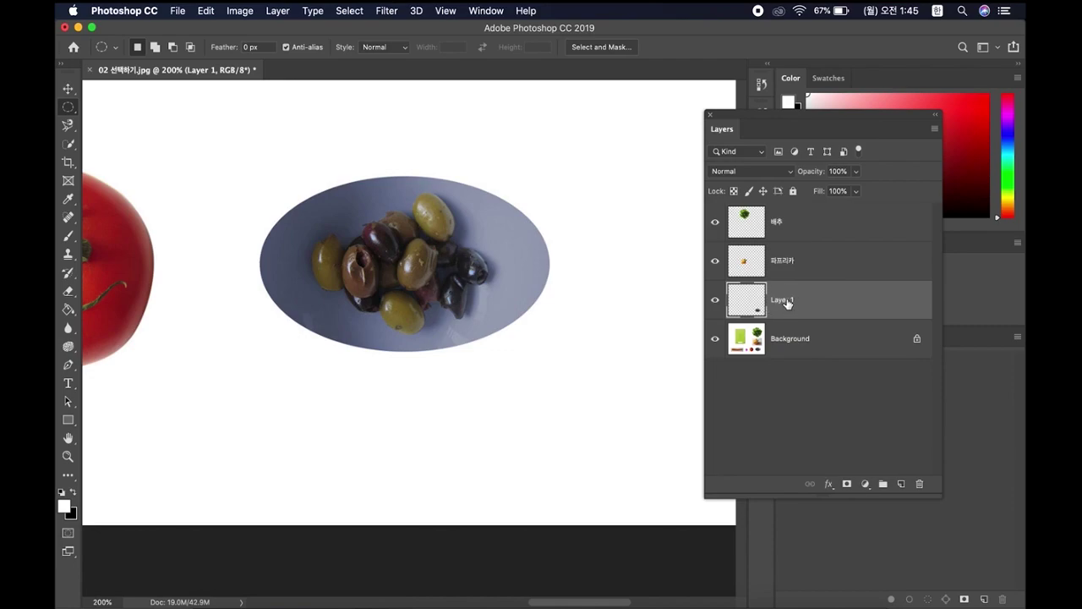
# - Rename the new olive plate layer to 접시
pyautogui.doubleClick(785, 300)
pyautogui.write('ㅋ')
pyautogui.write('시')
pyautogui.press('Return')
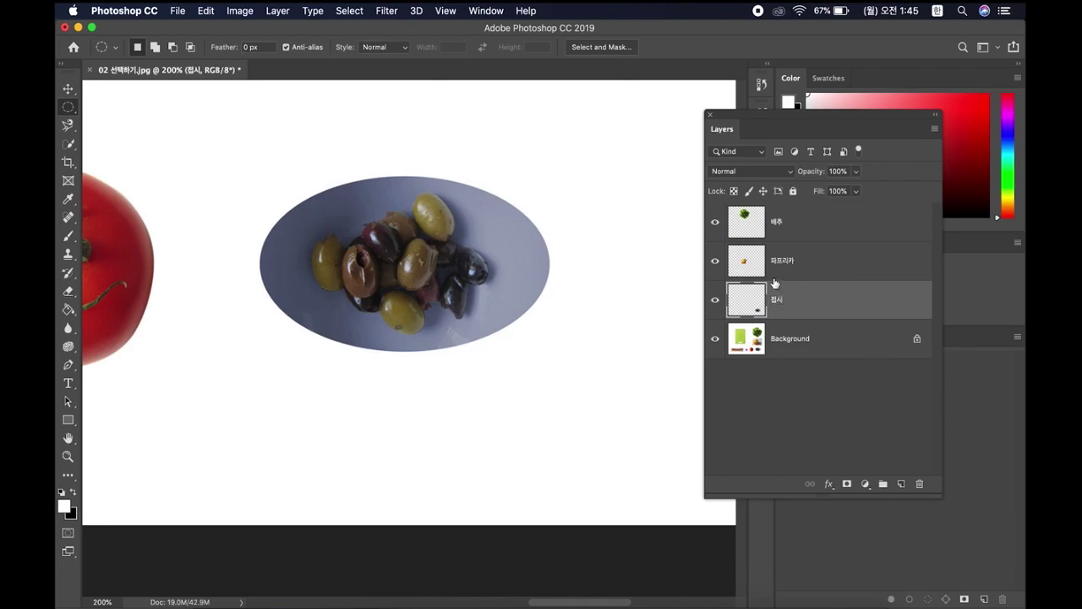
# - Move the 접시 olive plate onto the lower left corner of the green cutting board, partly overhanging its bottom edge
pyautogui.click(69, 90)
pyautogui.moveTo(419, 251); pyautogui.dragTo(252, 178)
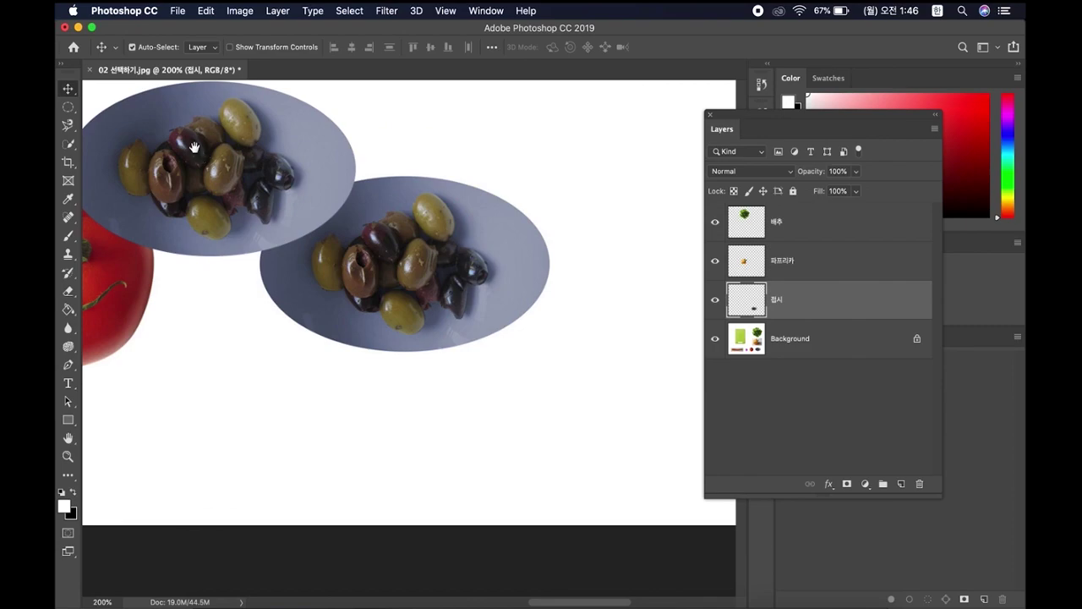
pyautogui.moveTo(172, 166)
pyautogui.mouseDown()
pyautogui.moveTo(301, 242)
pyautogui.moveTo(389, 274)
pyautogui.mouseUp()
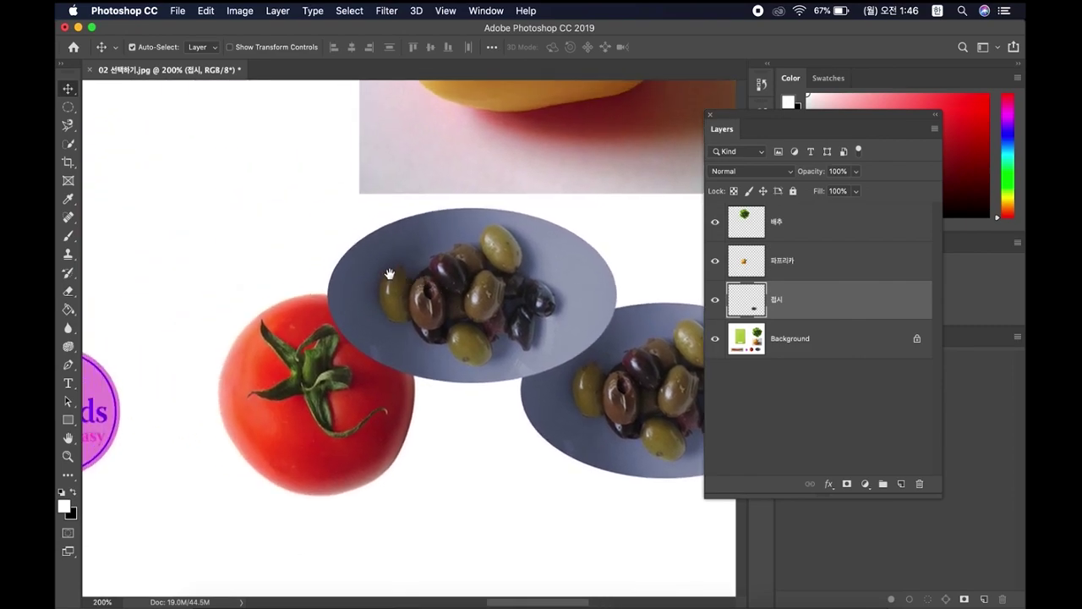
pyautogui.moveTo(302, 239); pyautogui.dragTo(425, 279)
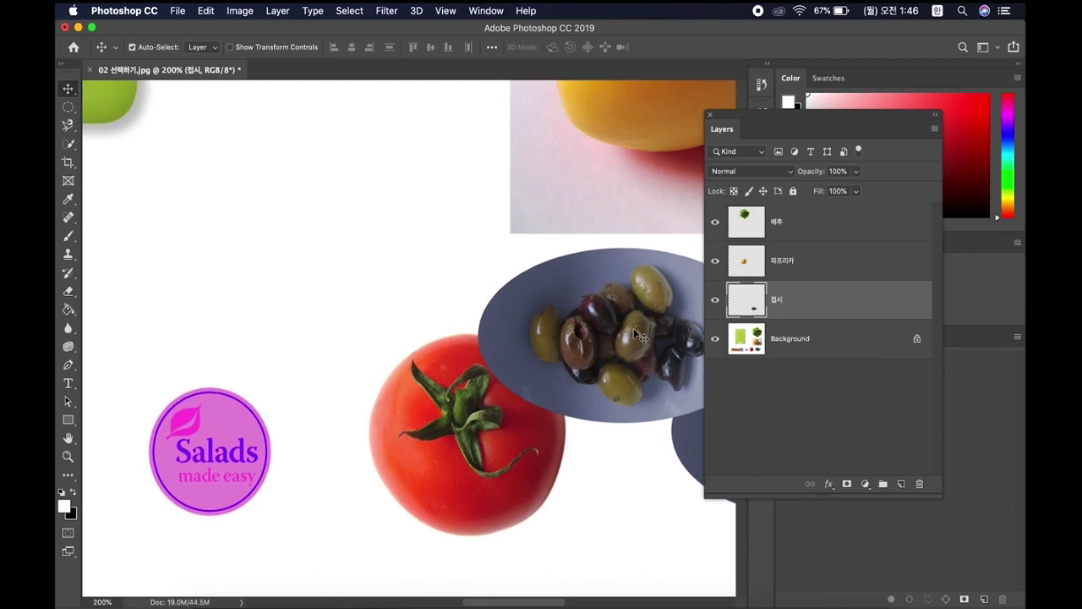
pyautogui.moveTo(635, 332); pyautogui.dragTo(268, 165)
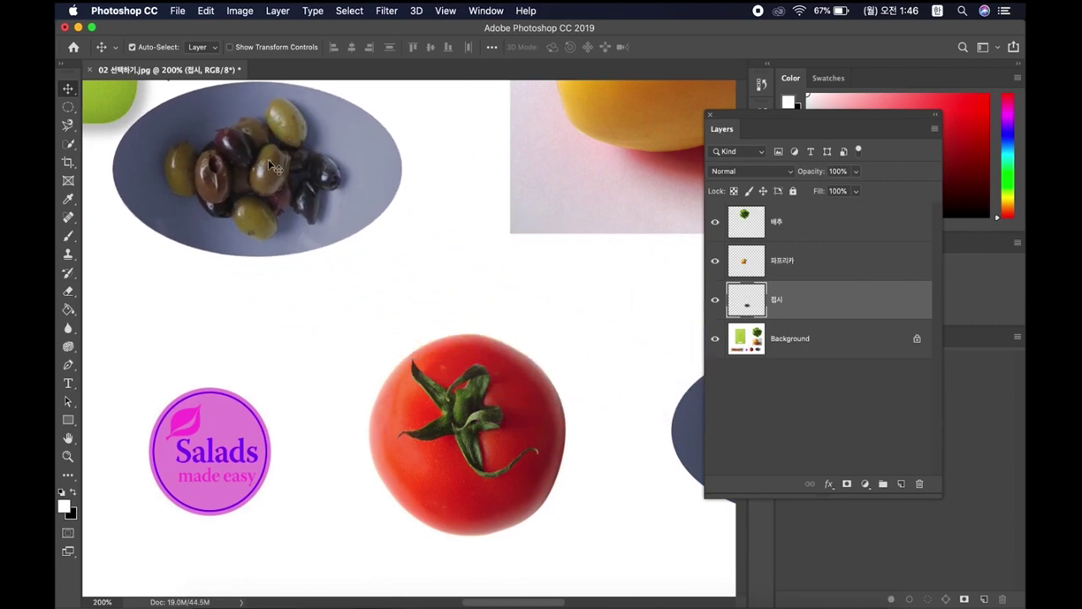
pyautogui.moveTo(136, 113); pyautogui.dragTo(353, 280)
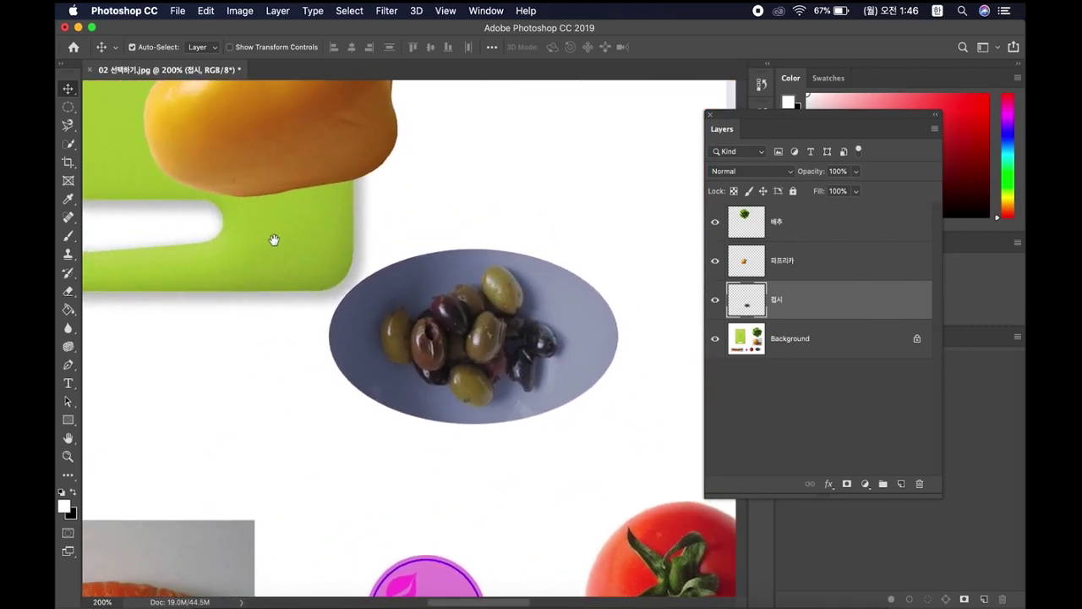
pyautogui.moveTo(273, 239); pyautogui.dragTo(400, 316)
pyautogui.moveTo(277, 234); pyautogui.dragTo(285, 316)
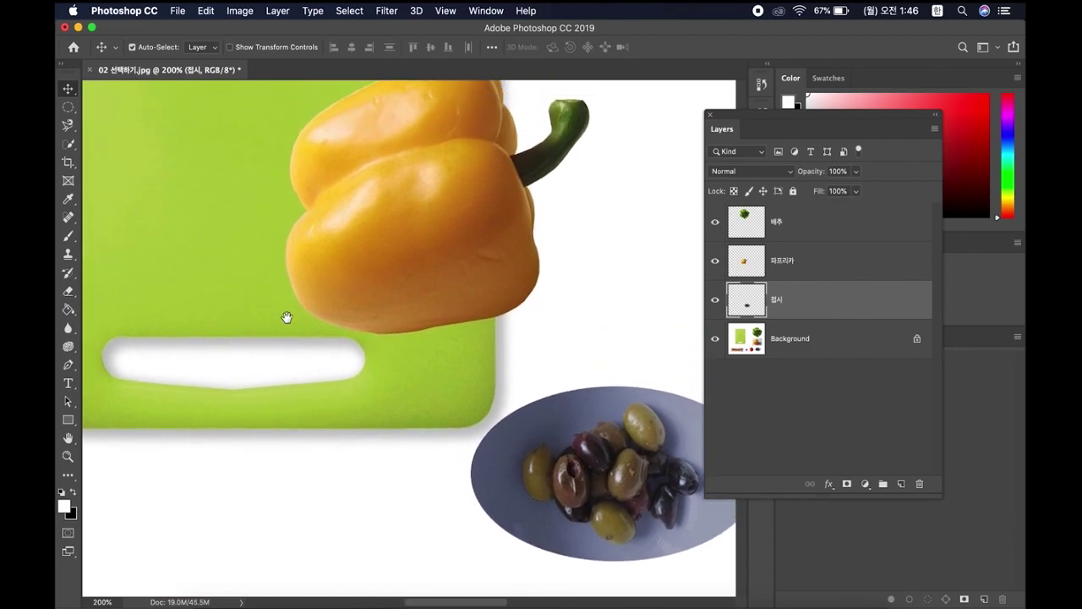
pyautogui.moveTo(640, 435); pyautogui.dragTo(192, 352)
# - Make the Background layer active and switch to the Quick Selection tool for the tomato in the bottom row
pyautogui.scroll(-10, 262, 424)
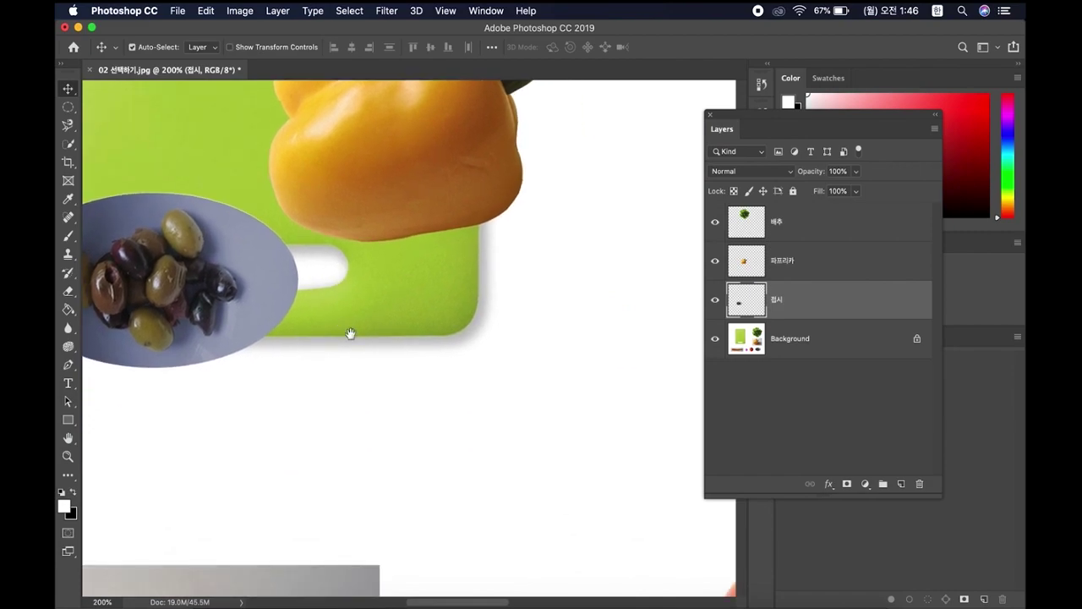
pyautogui.hscroll(5, 316, 292)
pyautogui.scroll(-3, 412, 367)
pyautogui.hscroll(6, 413, 367)
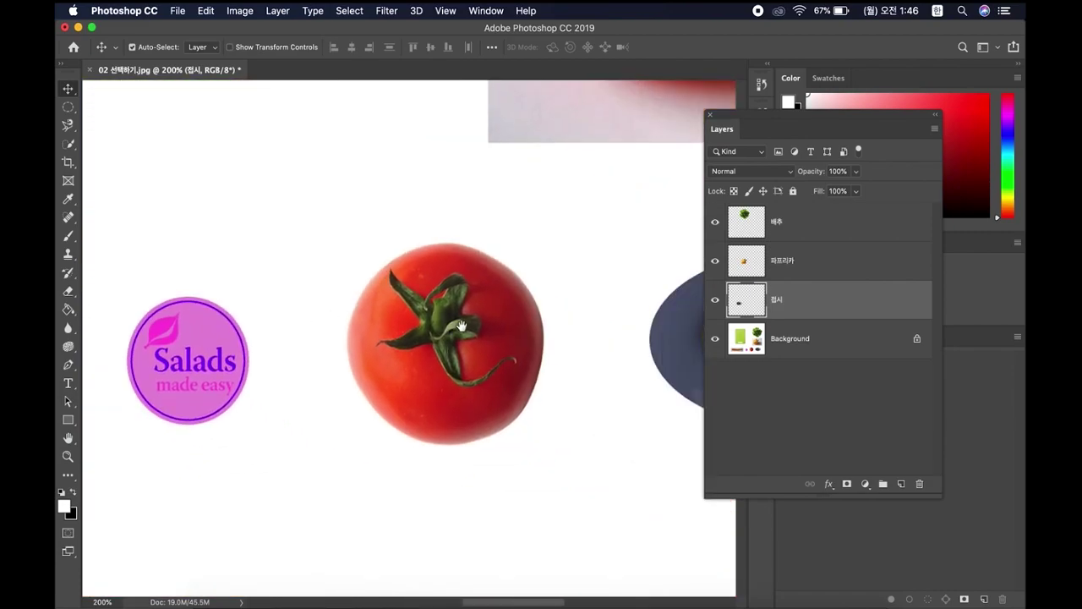
pyautogui.hscroll(1, 395, 231)
pyautogui.scroll(1, 395, 231)
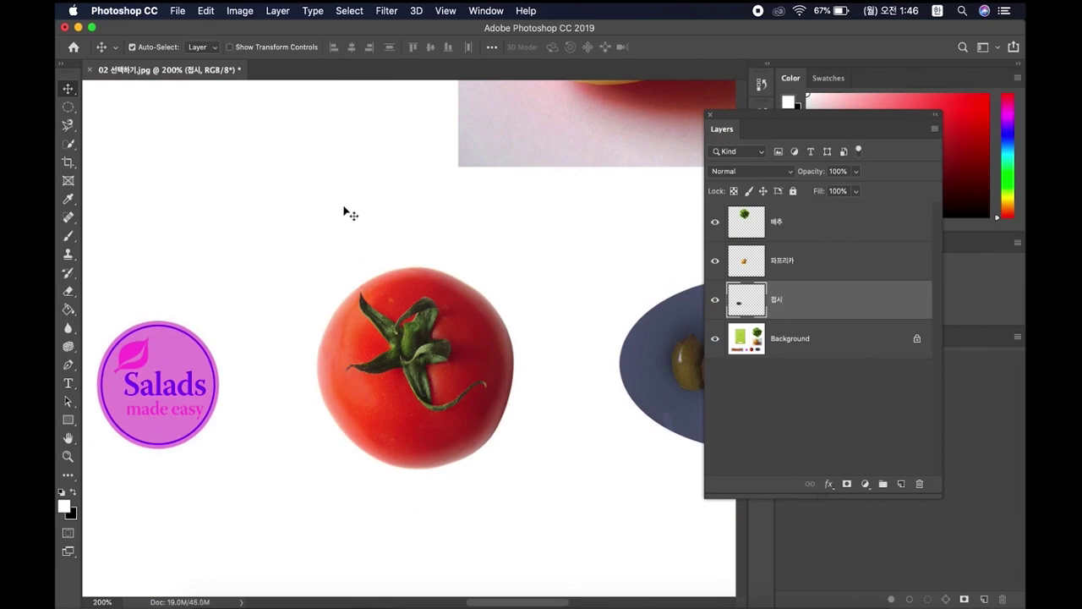
pyautogui.click(790, 347)
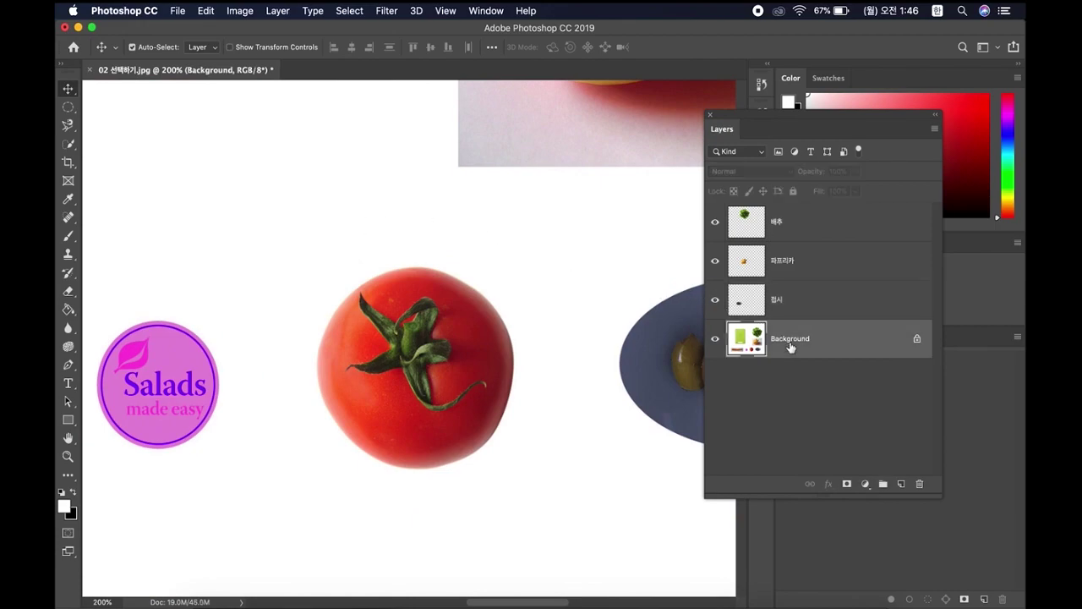
pyautogui.click(69, 143)
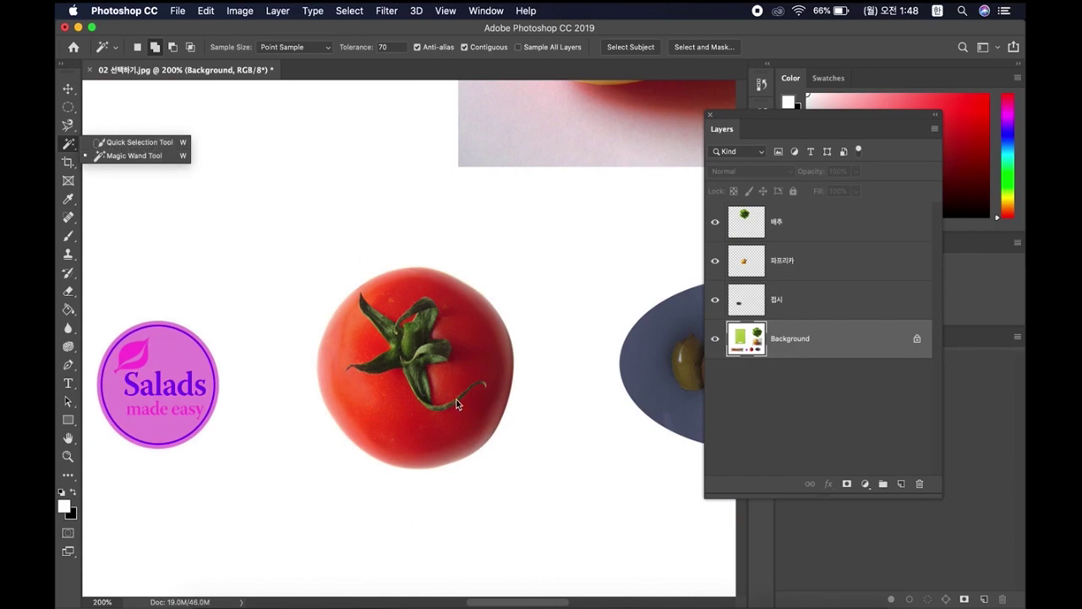
pyautogui.click(133, 143)
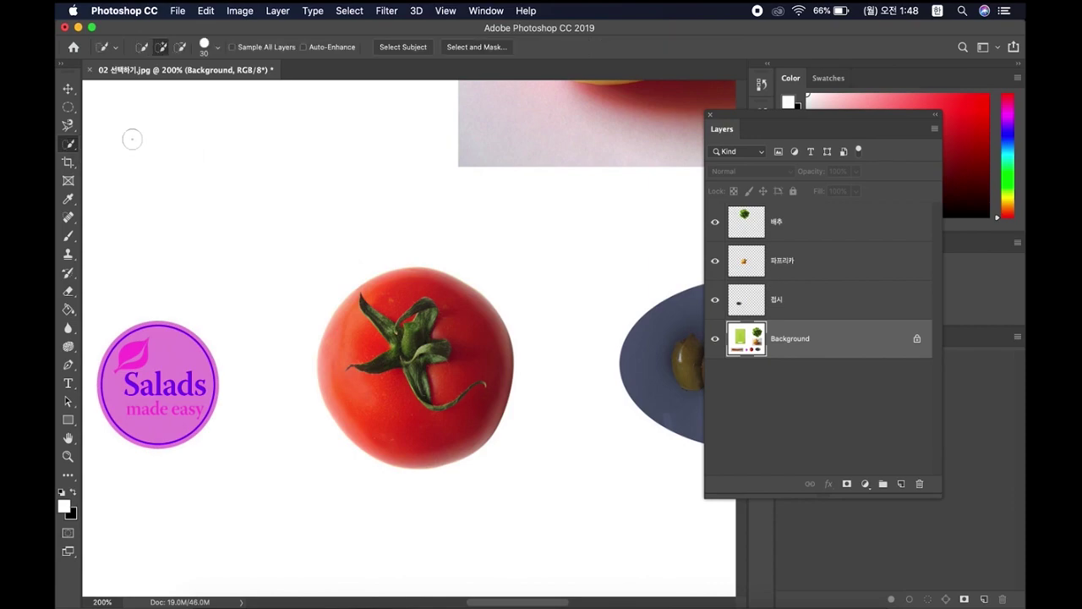
pyautogui.click(70, 128)
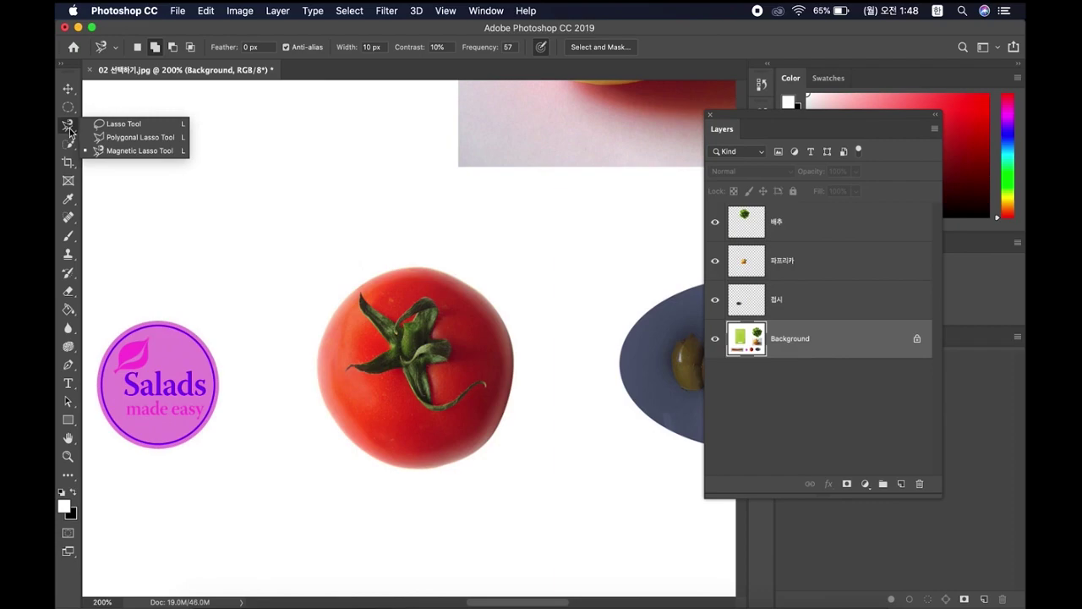
pyautogui.click(71, 146)
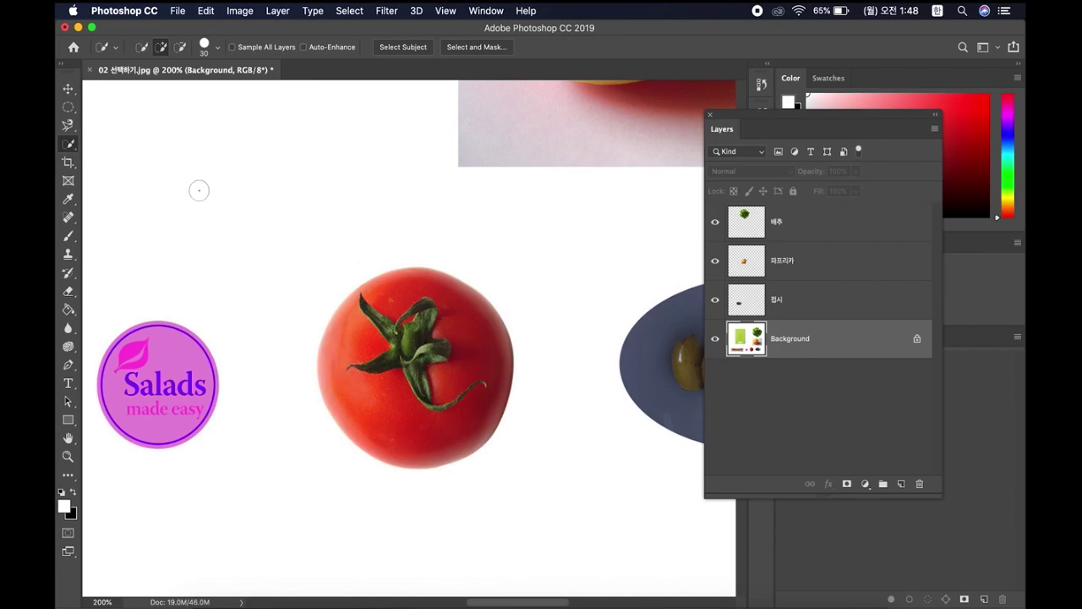
pyautogui.rightClick(77, 152)
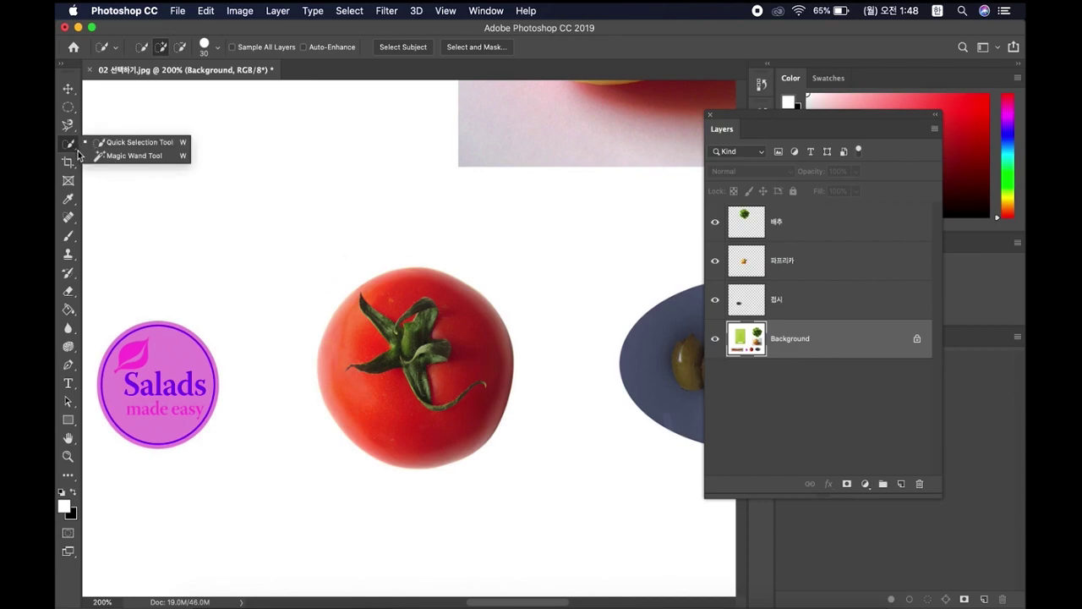
# - Select the whole tomato, including its green stem, with the Quick Selection tool and copy it to a new layer
pyautogui.click(414, 304)
pyautogui.moveTo(415, 306); pyautogui.dragTo(413, 323)
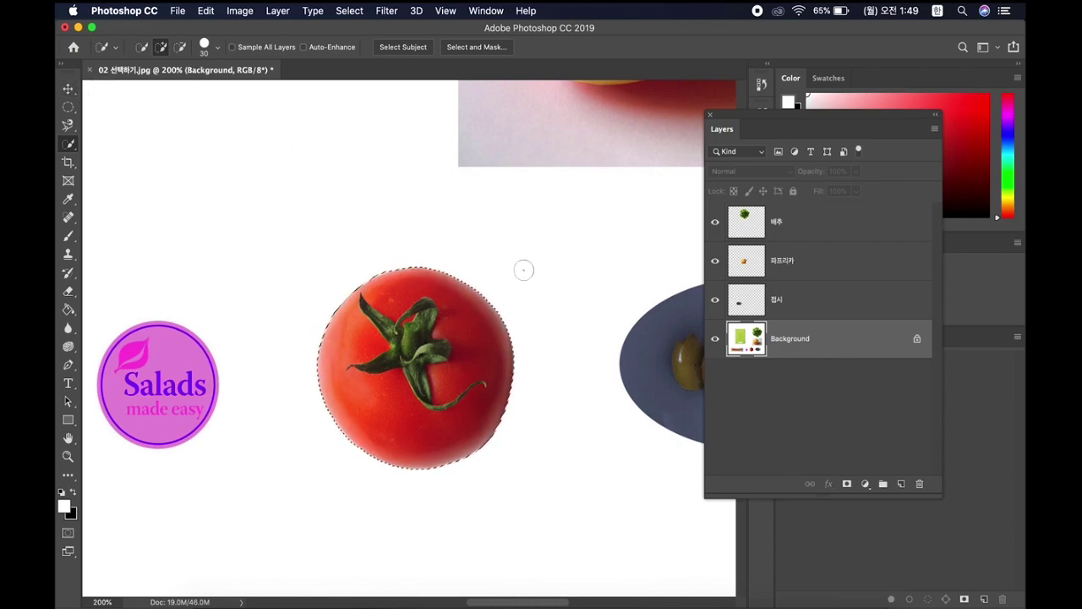
pyautogui.press('super+j')
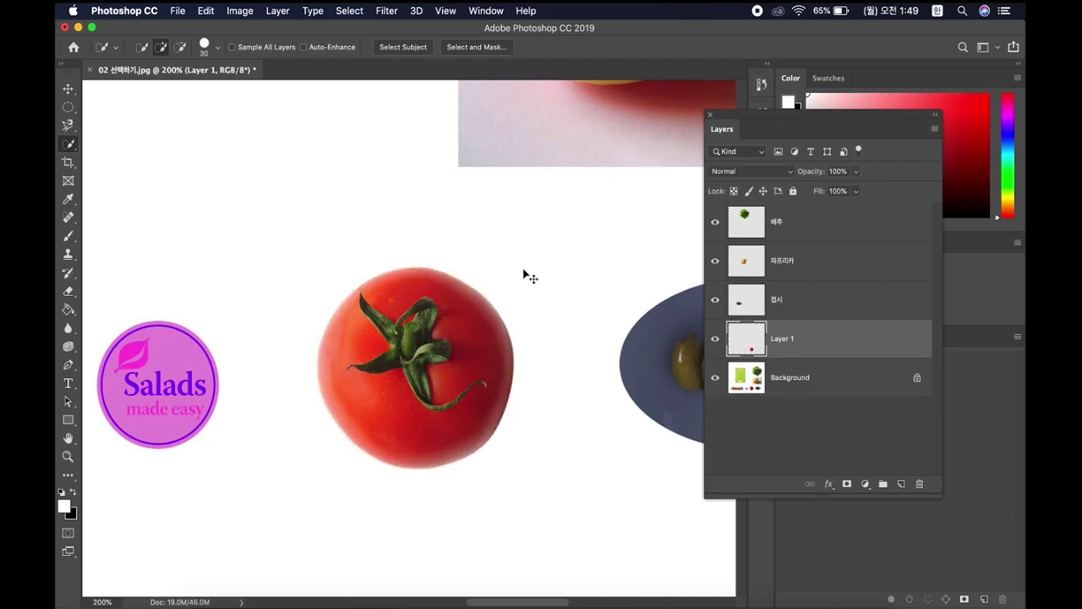
# - Rename the new tomato layer to 토마토
pyautogui.doubleClick(785, 339)
pyautogui.write('ㅌㅗㅁㅏㅌㅗ')
pyautogui.press('Return')
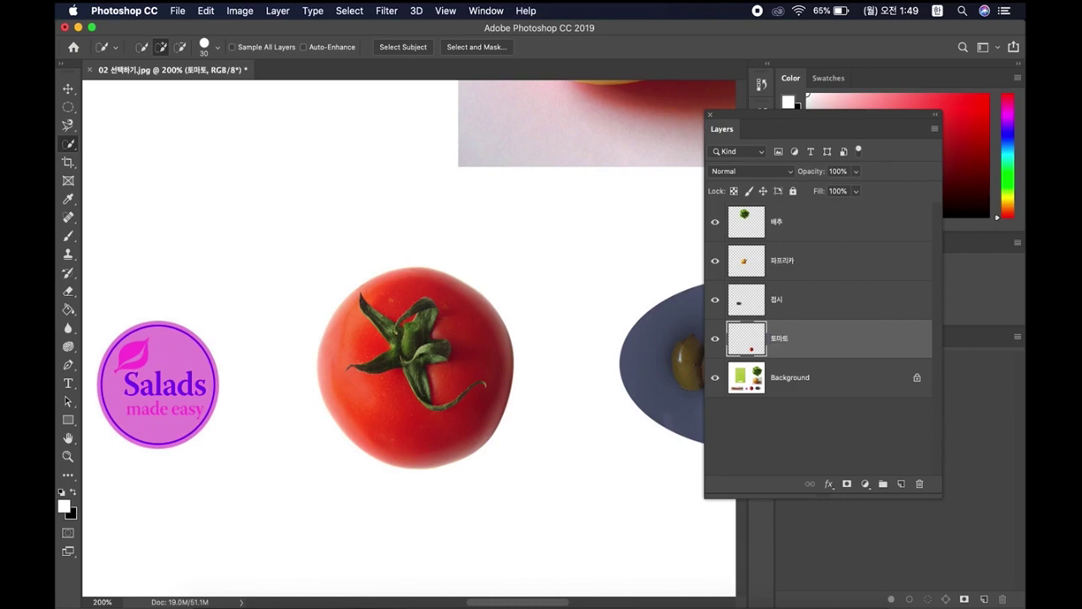
# - Move the 토마토 tomato onto the left edge of the green cutting board, just above the olive plate
pyautogui.press('super+minus')
pyautogui.press('v')
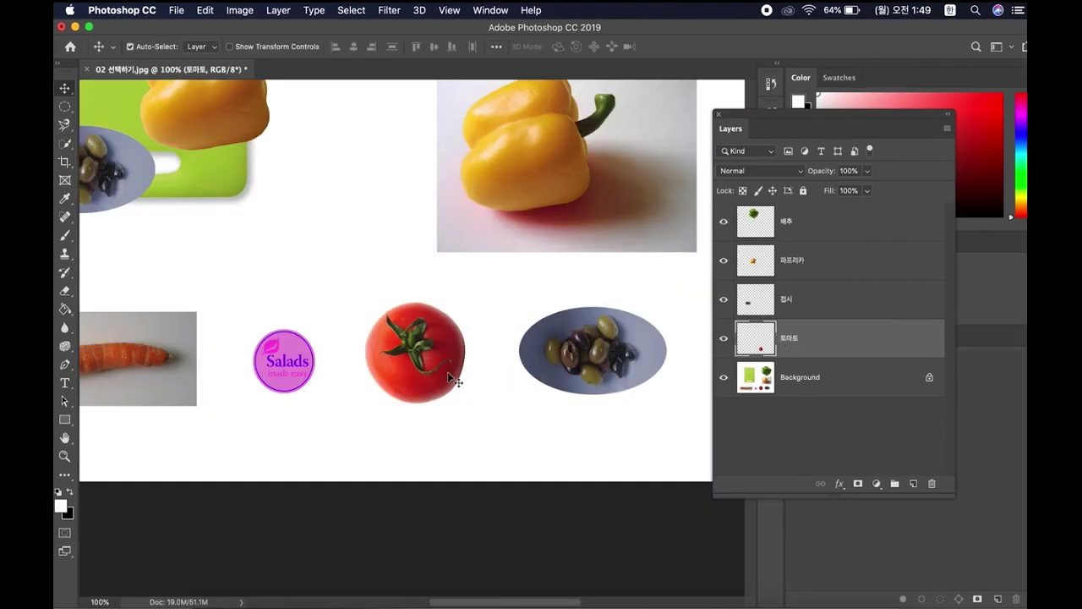
pyautogui.moveTo(445, 369); pyautogui.dragTo(279, 242)
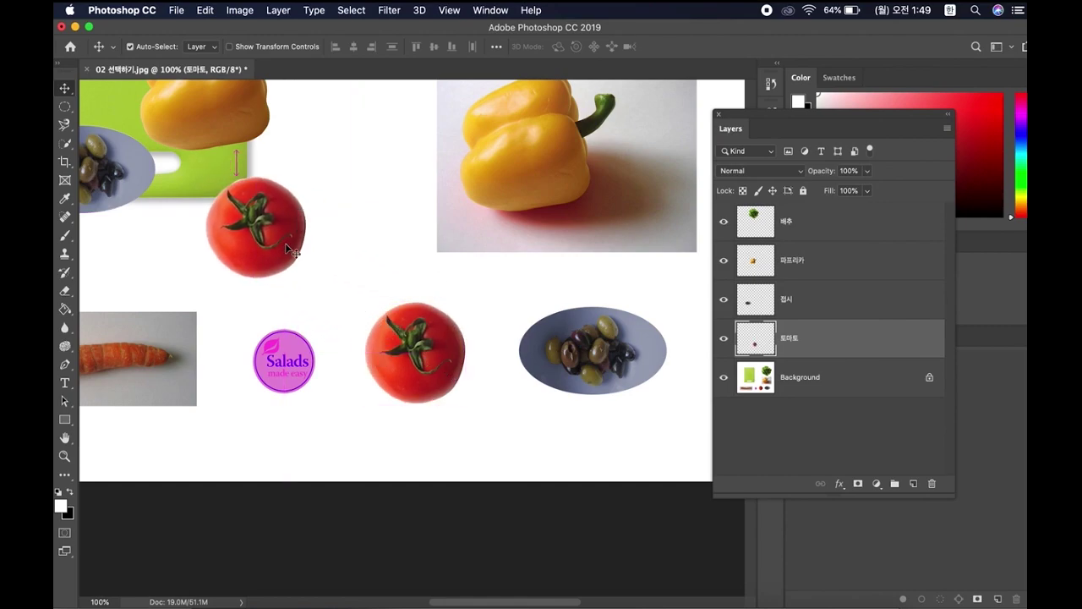
pyautogui.moveTo(459, 289); pyautogui.dragTo(640, 461)
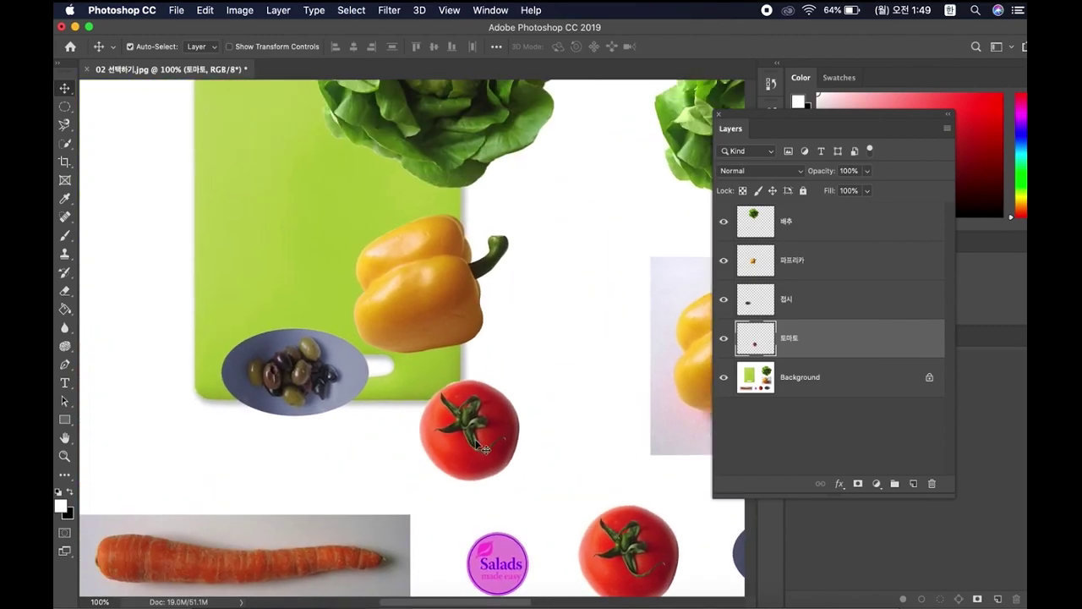
pyautogui.moveTo(476, 439); pyautogui.dragTo(210, 283)
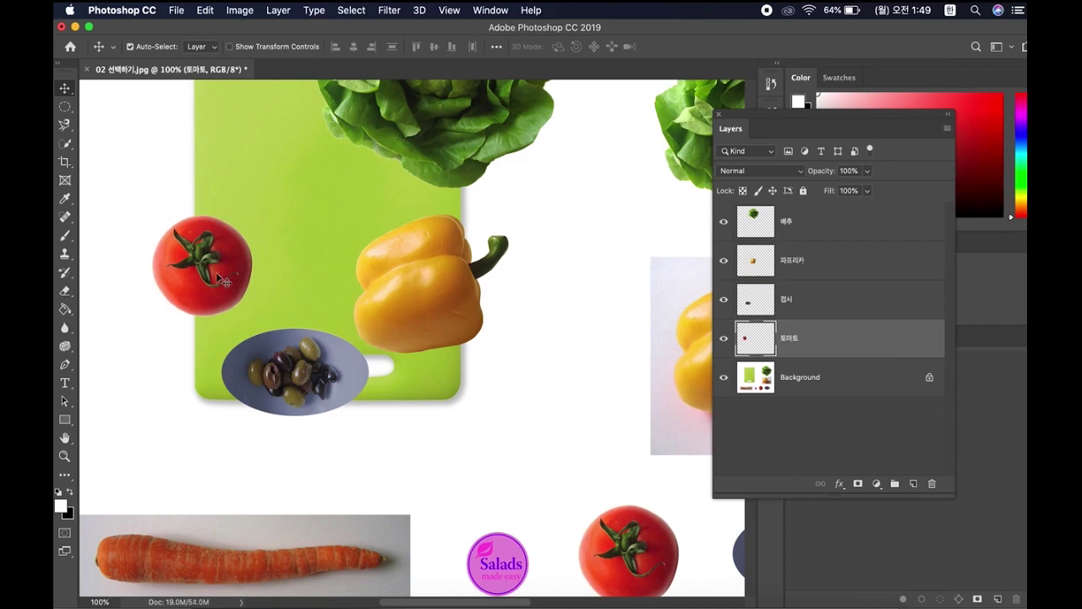
# - Make the Background layer active and switch to the Elliptical Marquee tool for the round Salads logo
pyautogui.moveTo(555, 483); pyautogui.dragTo(510, 345)
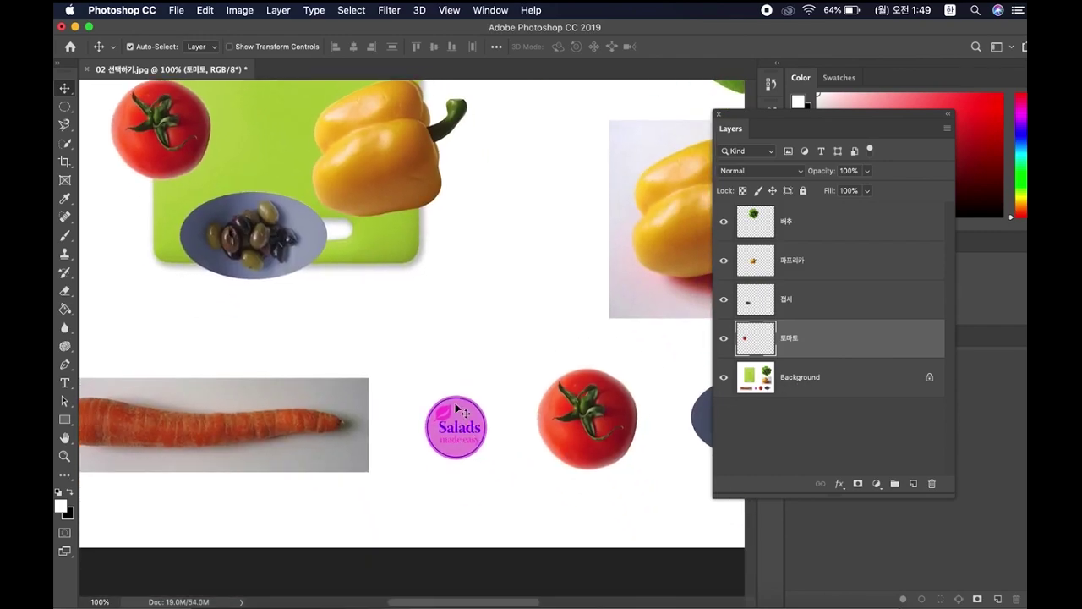
pyautogui.press('super+plus')
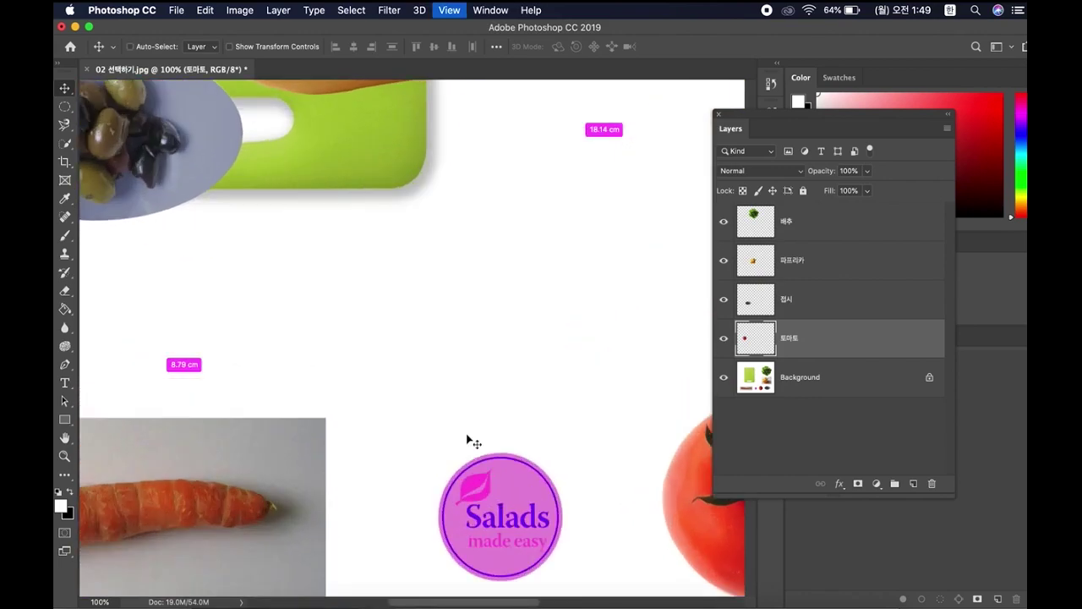
pyautogui.moveTo(466, 442); pyautogui.dragTo(341, 260)
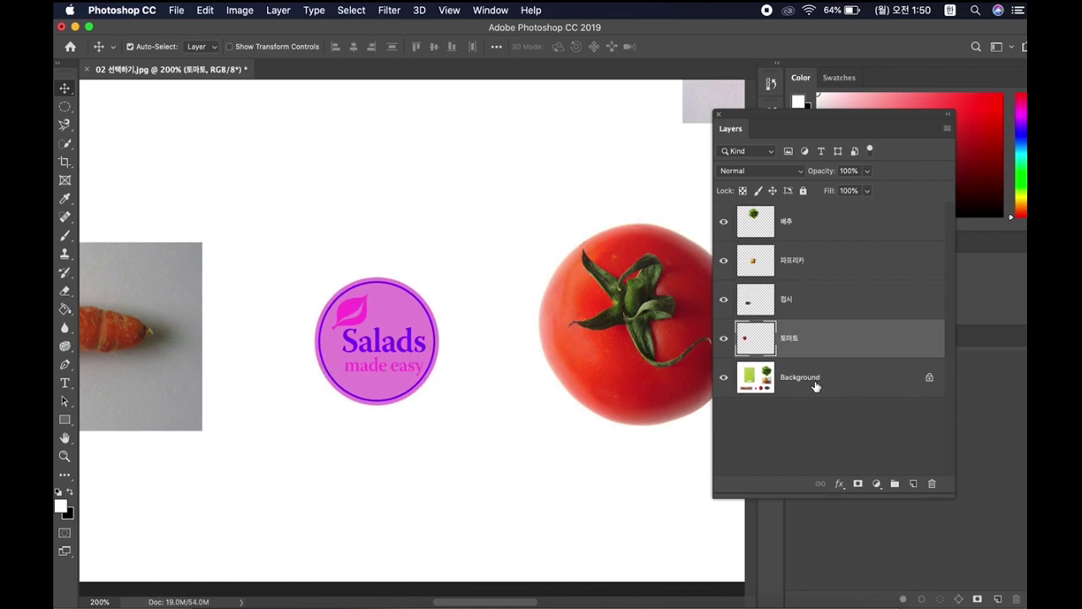
pyautogui.click(69, 109)
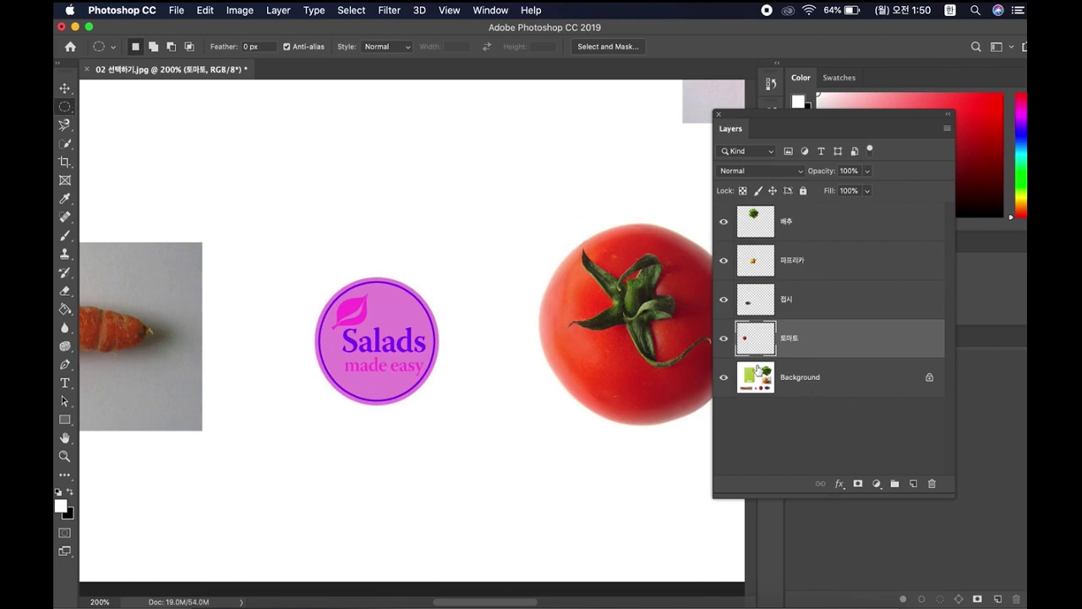
pyautogui.click(846, 390)
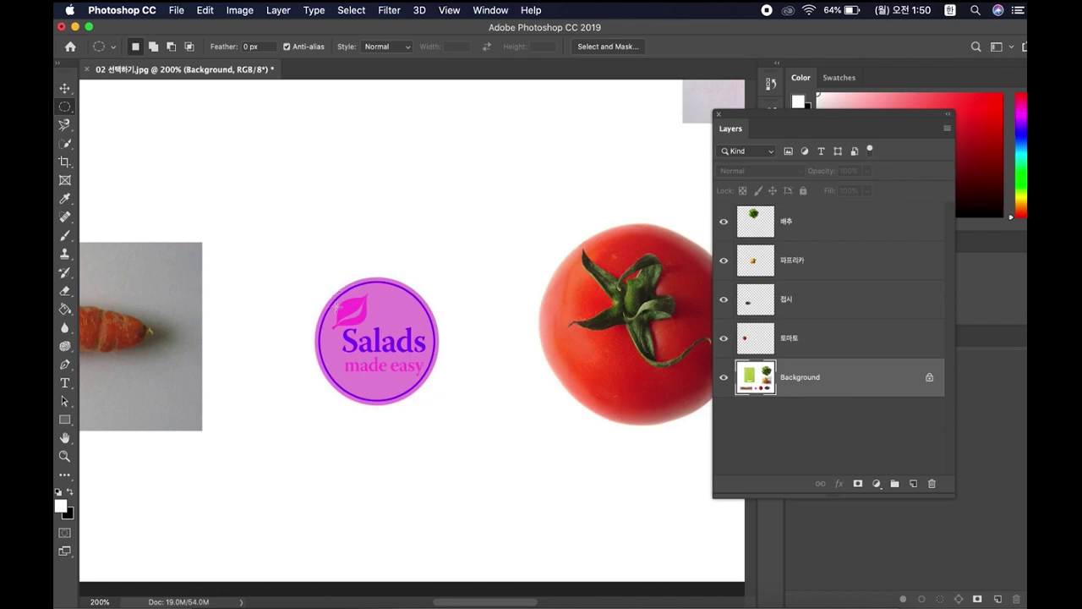
pyautogui.hscroll(-1, 380, 343)
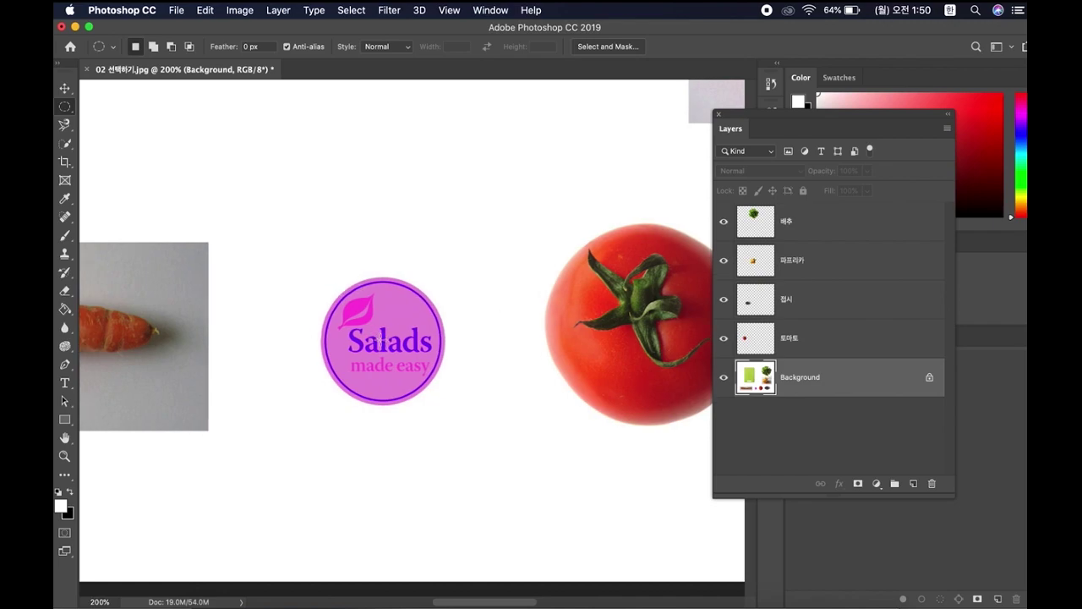
pyautogui.hscroll(-3, 383, 342)
pyautogui.hscroll(3, 546, 349)
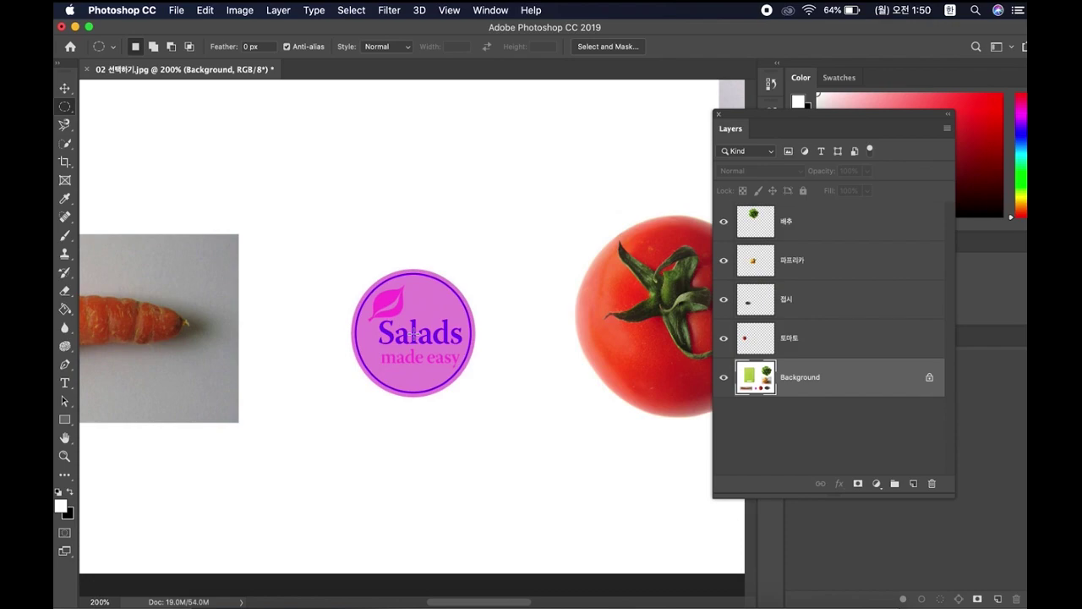
# - Select the round Salads logo with a circle about 1.5 cm wide drawn from its centre, and copy it to a new layer
pyautogui.moveTo(413, 333); pyautogui.dragTo(349, 272)
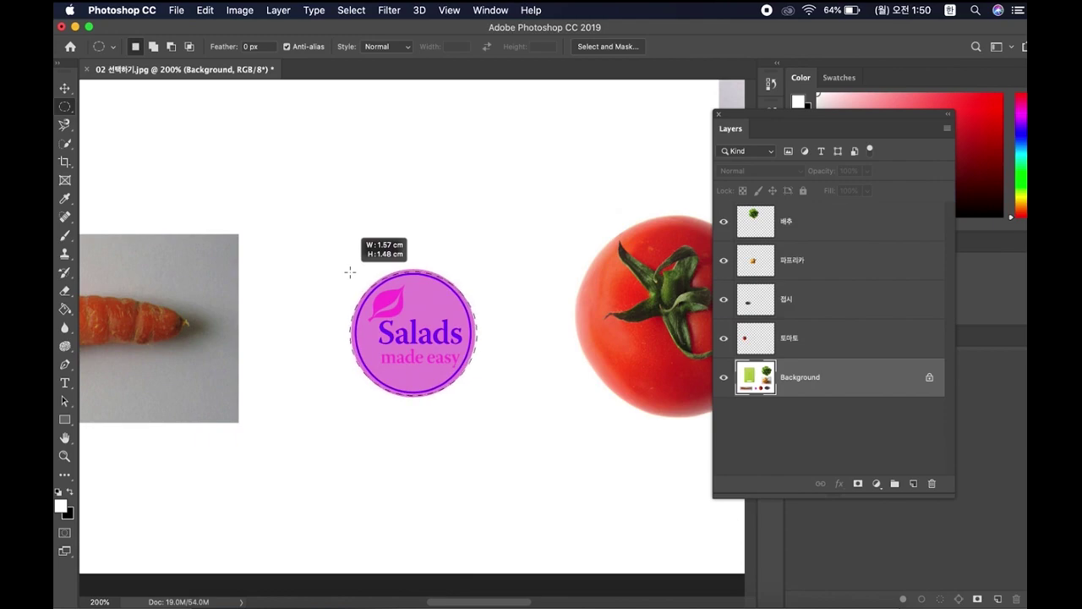
pyautogui.moveTo(350, 273); pyautogui.dragTo(353, 279)
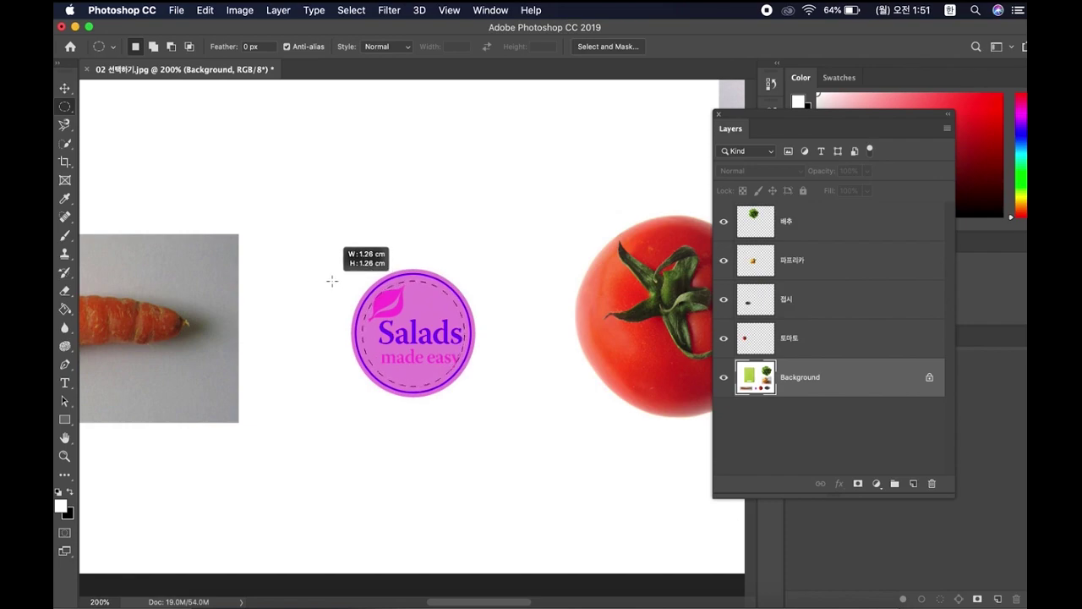
pyautogui.moveTo(324, 278); pyautogui.dragTo(275, 272)
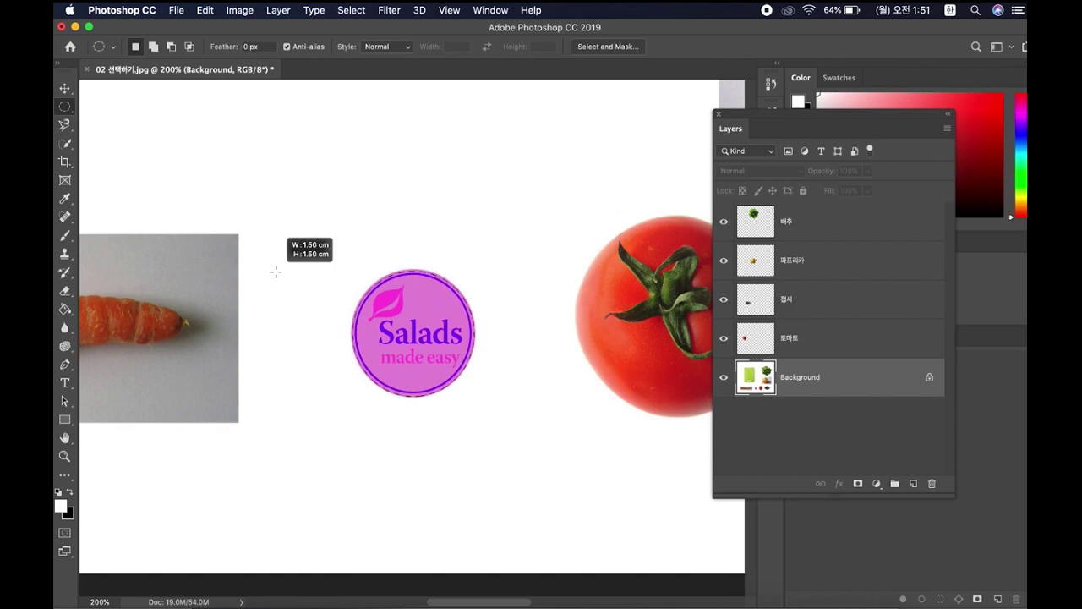
pyautogui.moveTo(275, 271); pyautogui.dragTo(274, 271)
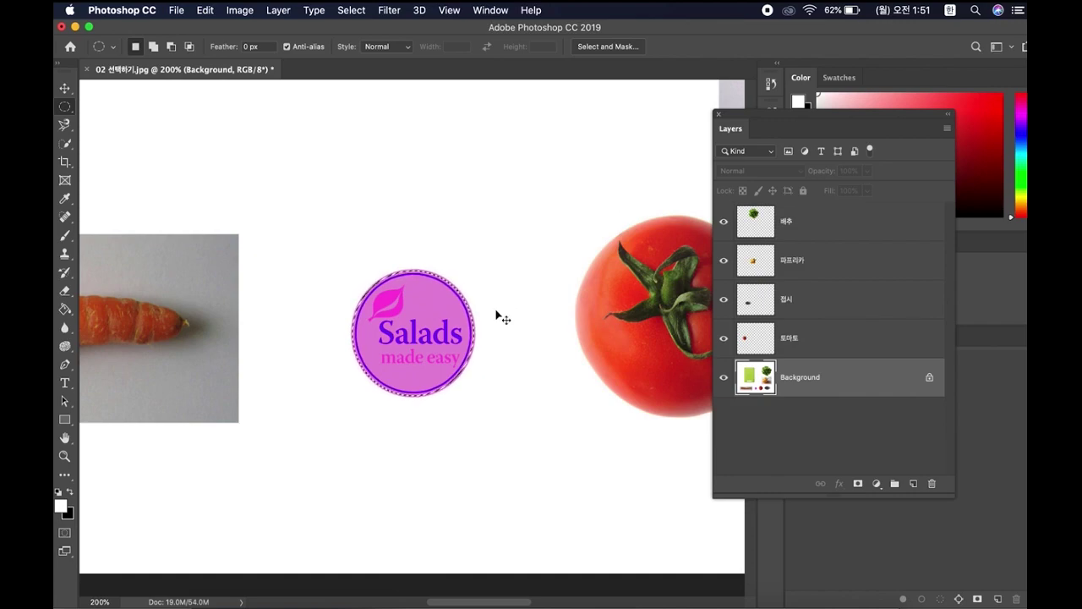
pyautogui.press('super+j')
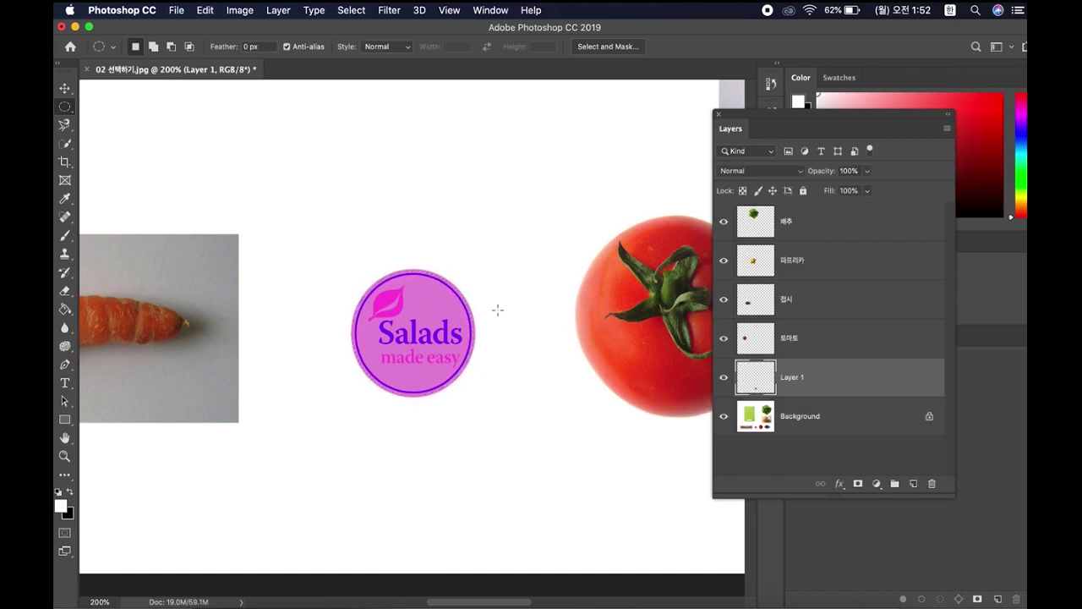
# - Rename the new Salads logo layer to 스티커
pyautogui.doubleClick(795, 381)
pyautogui.write('ㅅ')
pyautogui.write('티커')
pyautogui.press('Return')
# - Move the 스티커 logo onto the lower right corner of the green cutting board, beside the olive plate
pyautogui.click(65, 90)
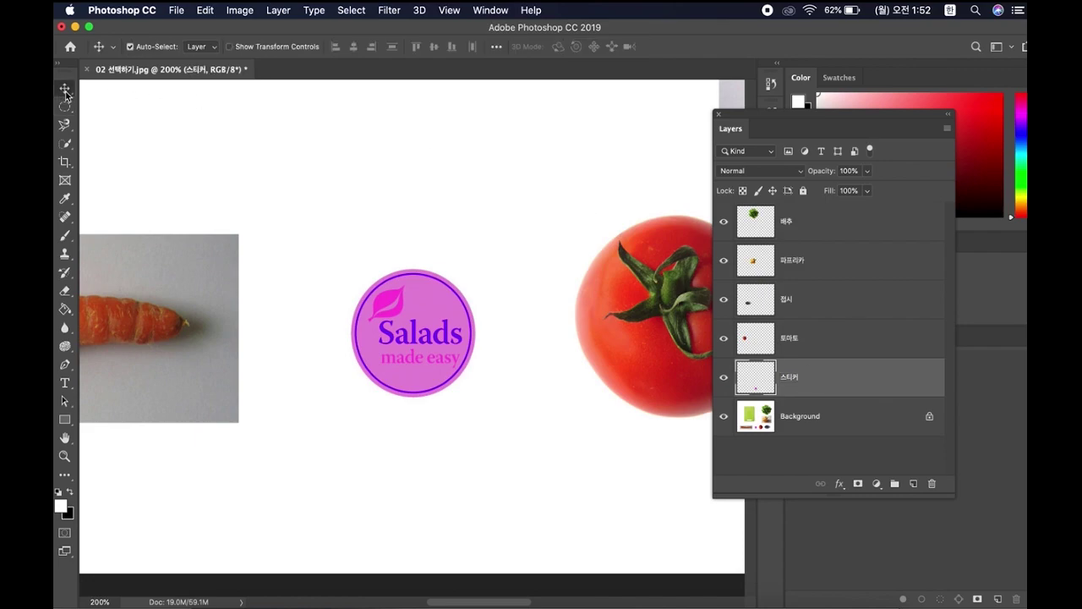
pyautogui.press('super+minus')
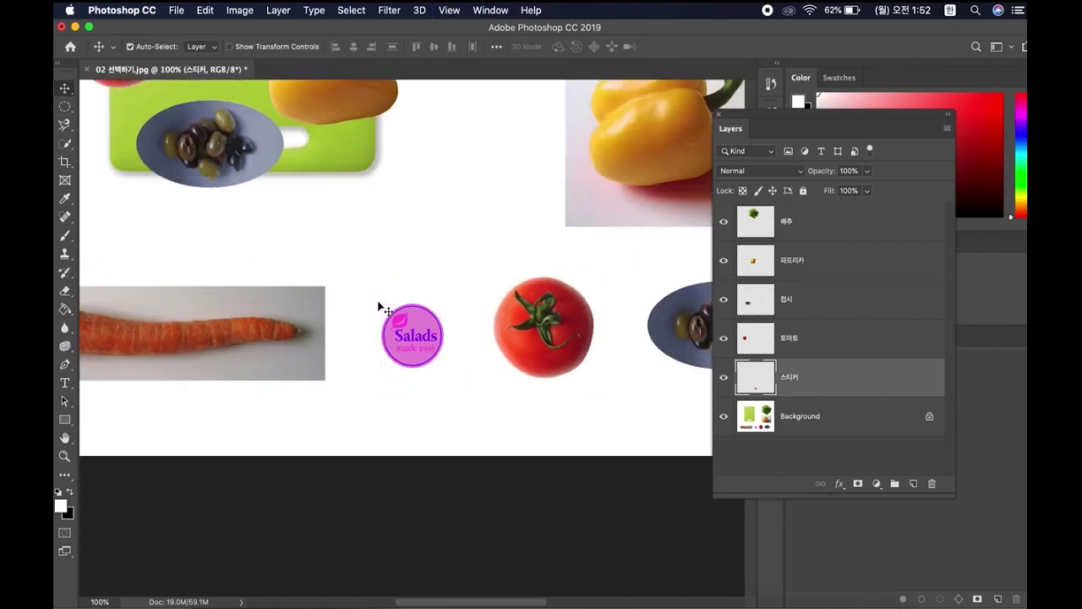
pyautogui.moveTo(407, 319); pyautogui.dragTo(323, 146)
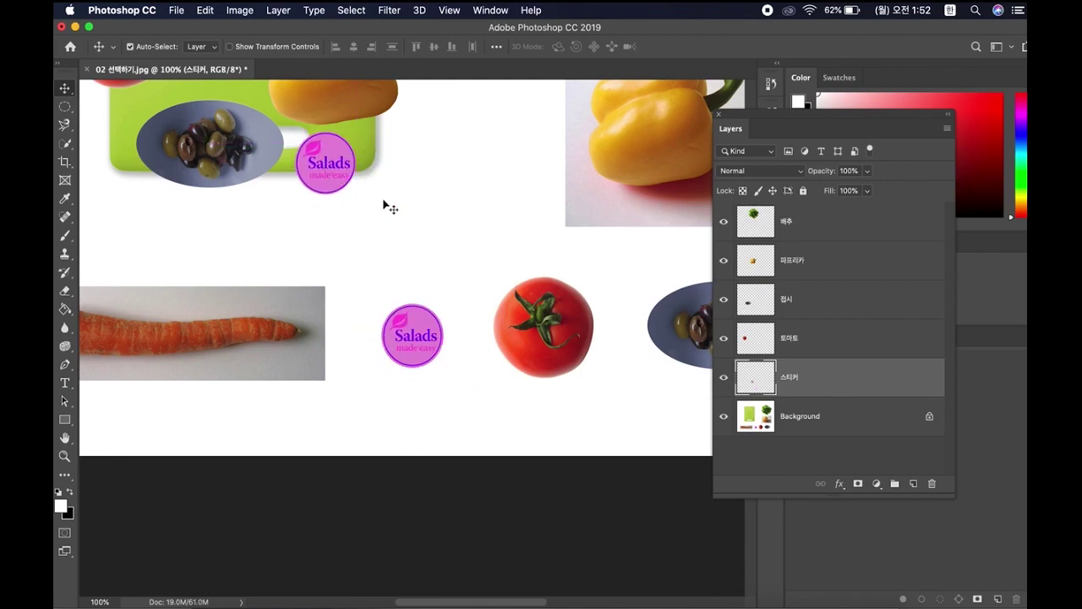
# - Select the carrot on the Background layer with the Quick Selection tool
pyautogui.moveTo(387, 198); pyautogui.dragTo(413, 217)
pyautogui.press('super+equal')
pyautogui.moveTo(743, 113); pyautogui.dragTo(757, 113)
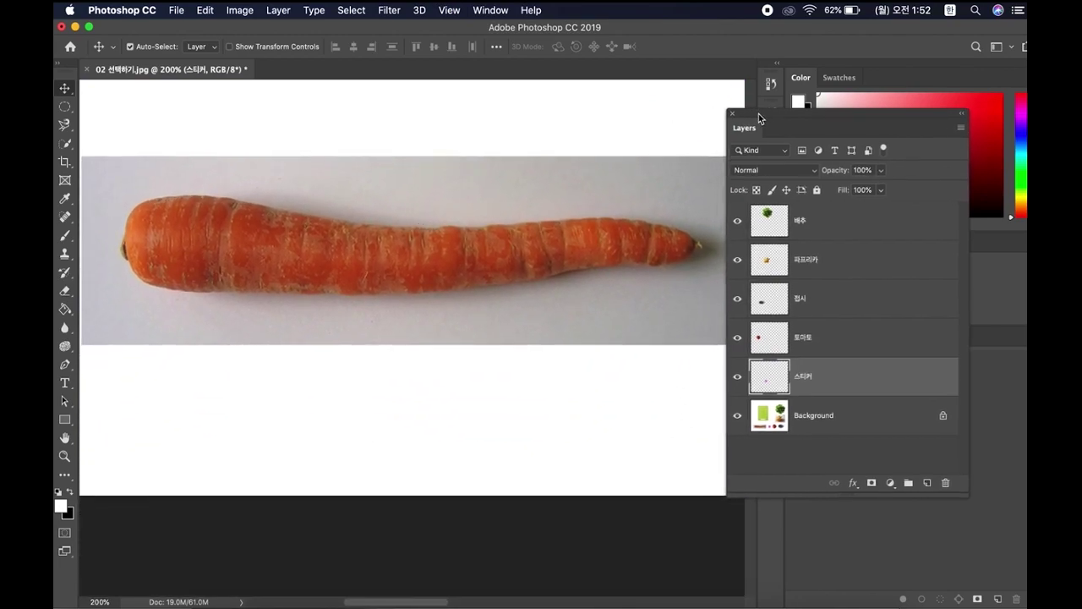
pyautogui.click(65, 148)
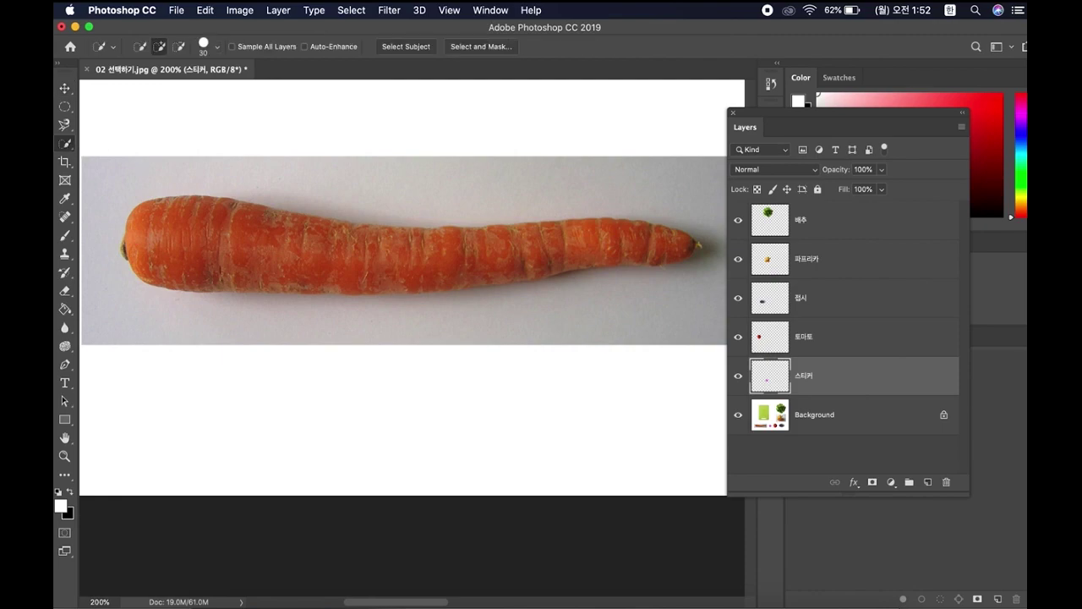
pyautogui.click(825, 411)
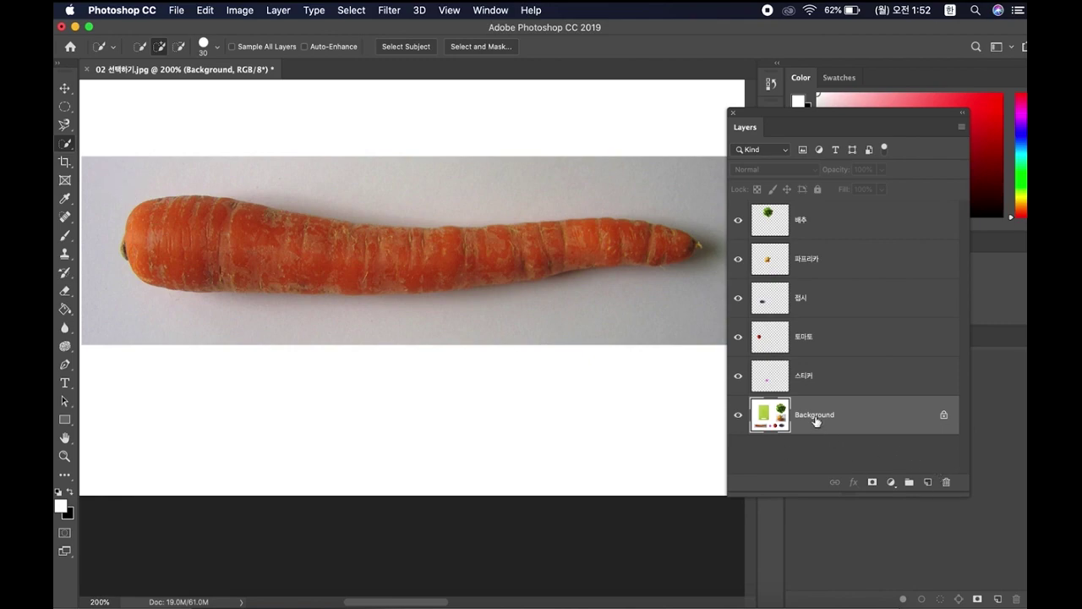
pyautogui.moveTo(152, 211)
pyautogui.mouseDown()
pyautogui.moveTo(224, 245)
pyautogui.moveTo(363, 258)
pyautogui.moveTo(592, 250)
pyautogui.mouseUp()
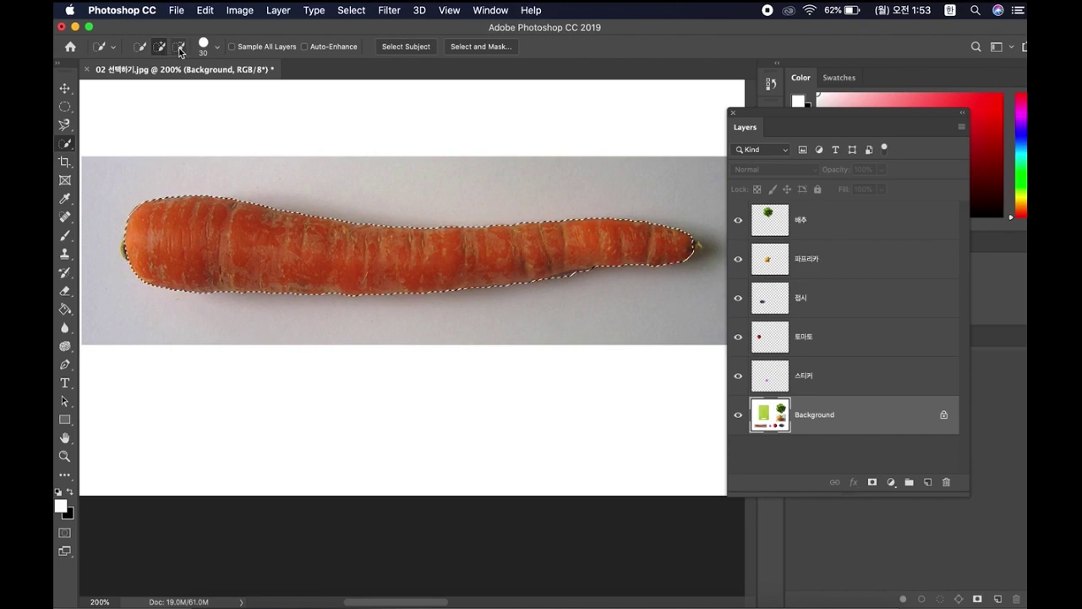
# - Set the Quick Selection brush to subtract at 12 px and trim the excess shadow along the carrot's lower edge from the selection
pyautogui.click(178, 47)
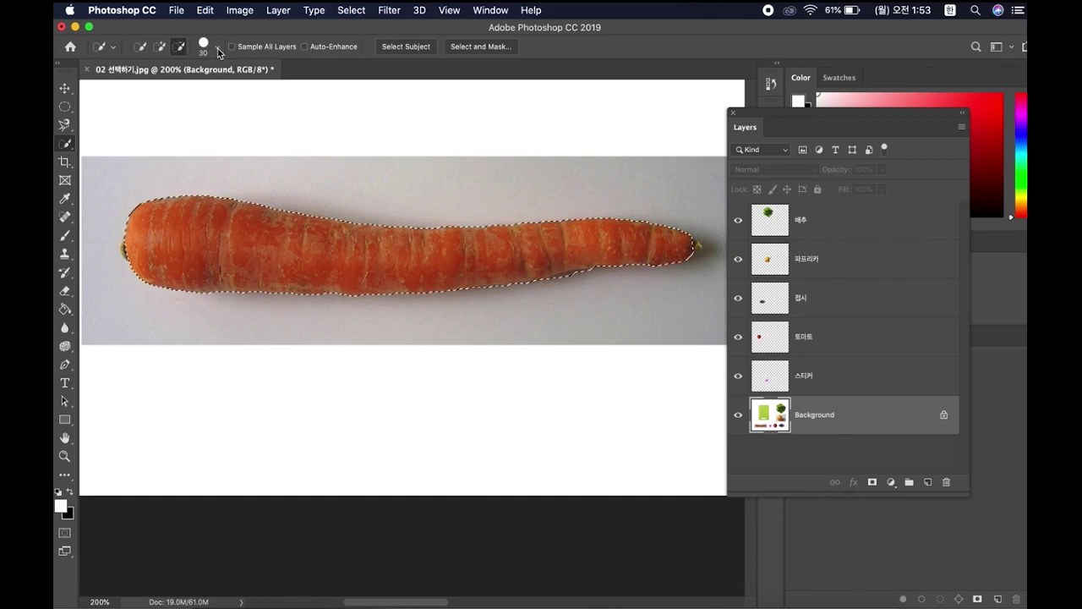
pyautogui.click(219, 51)
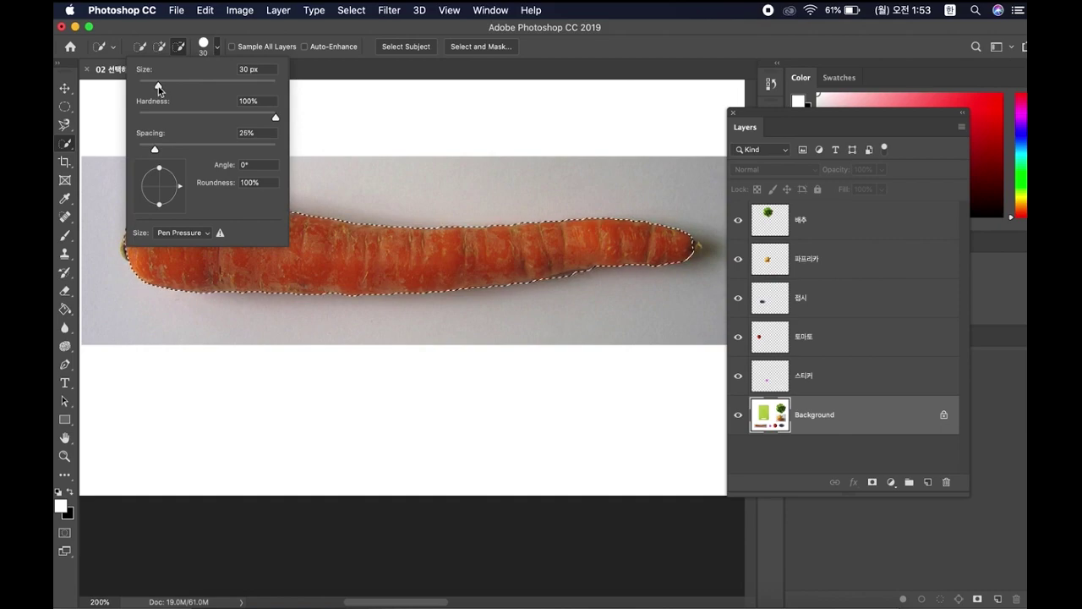
pyautogui.moveTo(158, 86); pyautogui.dragTo(147, 88)
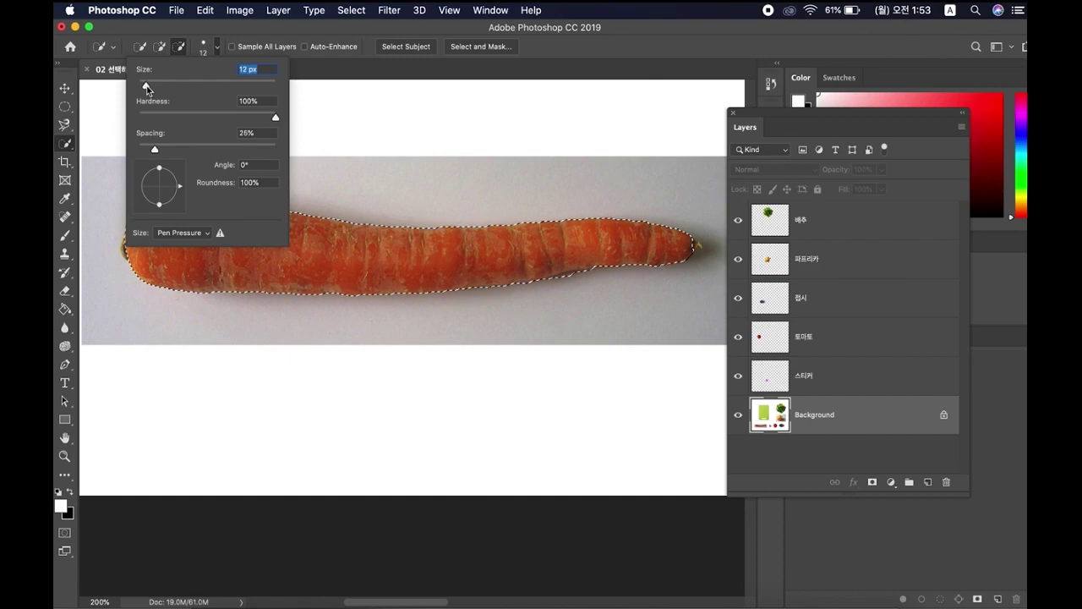
pyautogui.click(197, 43)
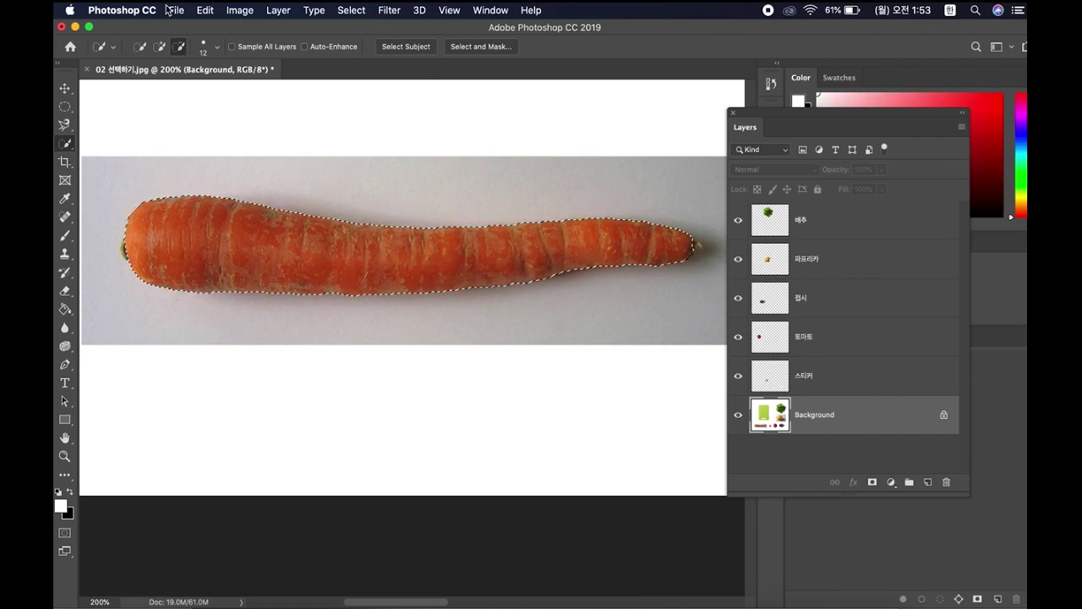
# - Switch the Quick Selection brush to add mode and include both end tips of the carrot in the selection
pyautogui.click(160, 48)
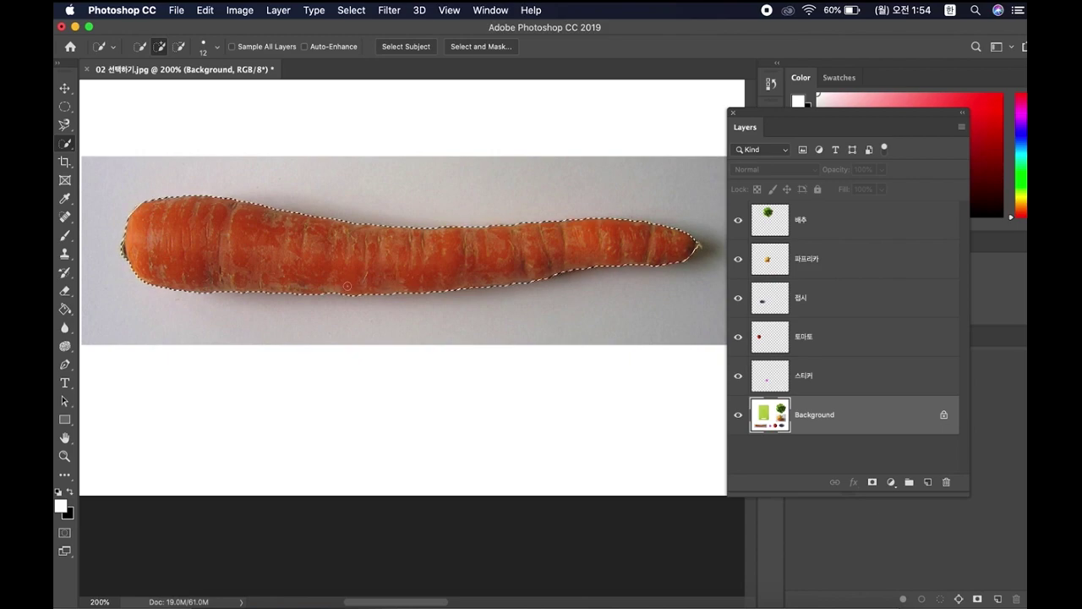
pyautogui.hscroll(-3, 523, 267)
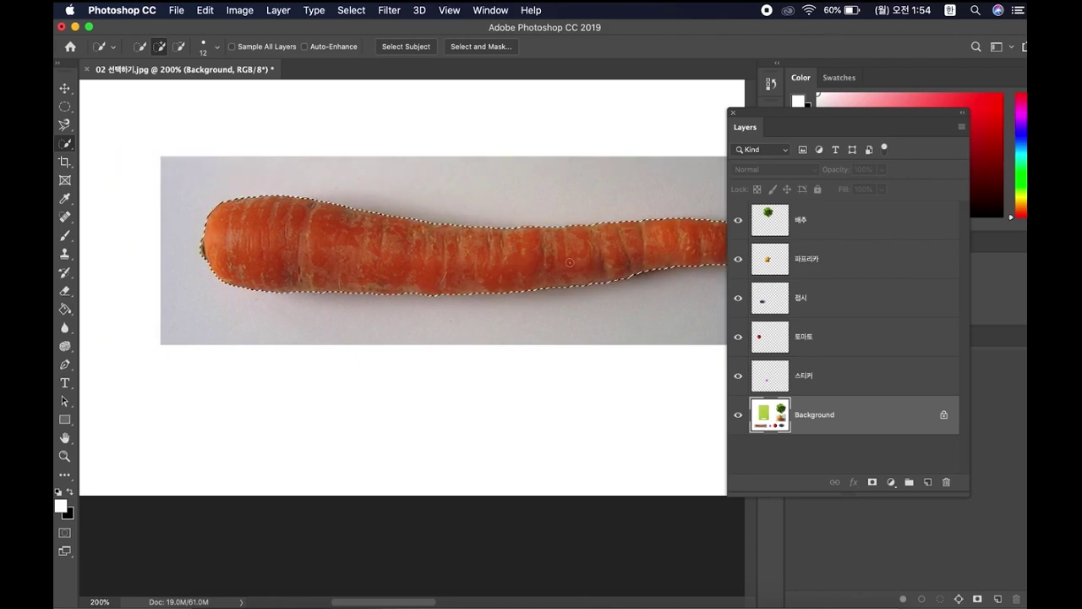
pyautogui.hscroll(2, 566, 245)
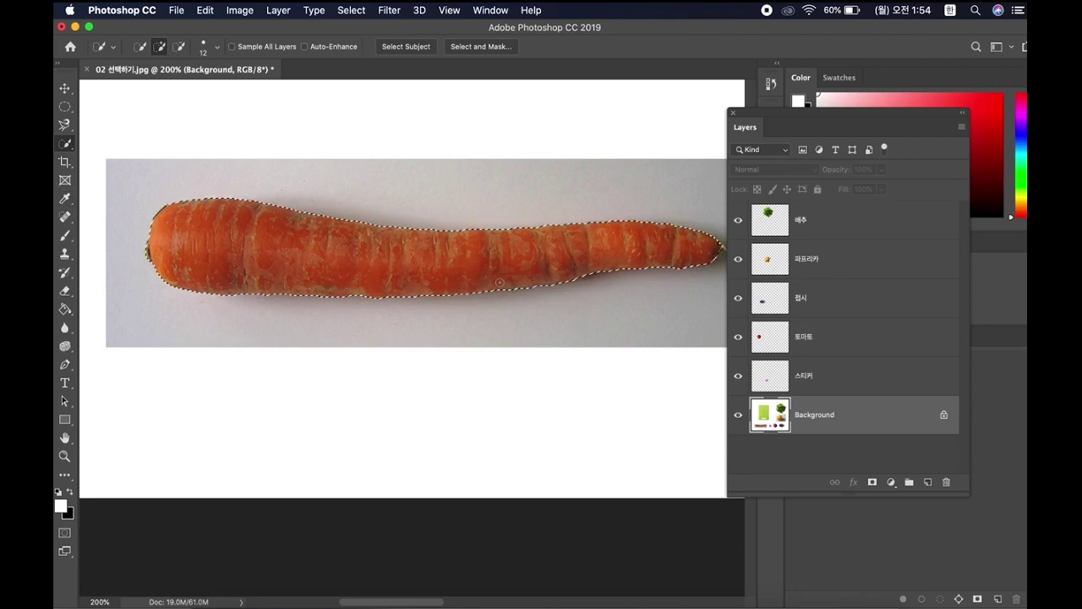
# - Copy the selected carrot to a new layer and rename that layer to 당근
pyautogui.press('super+minus')
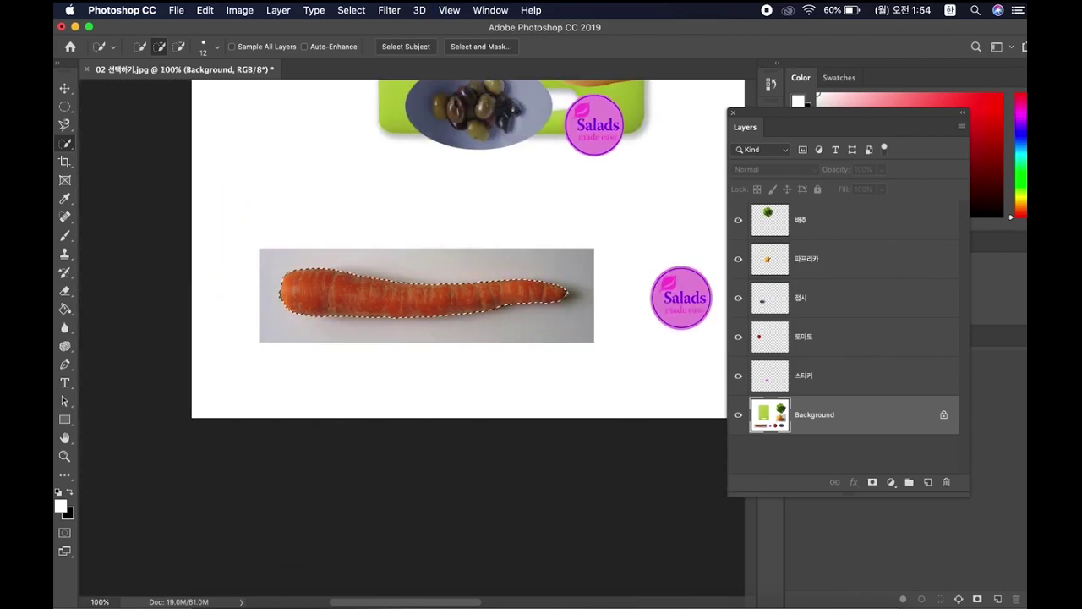
pyautogui.press('super+c')
pyautogui.press('super+v')
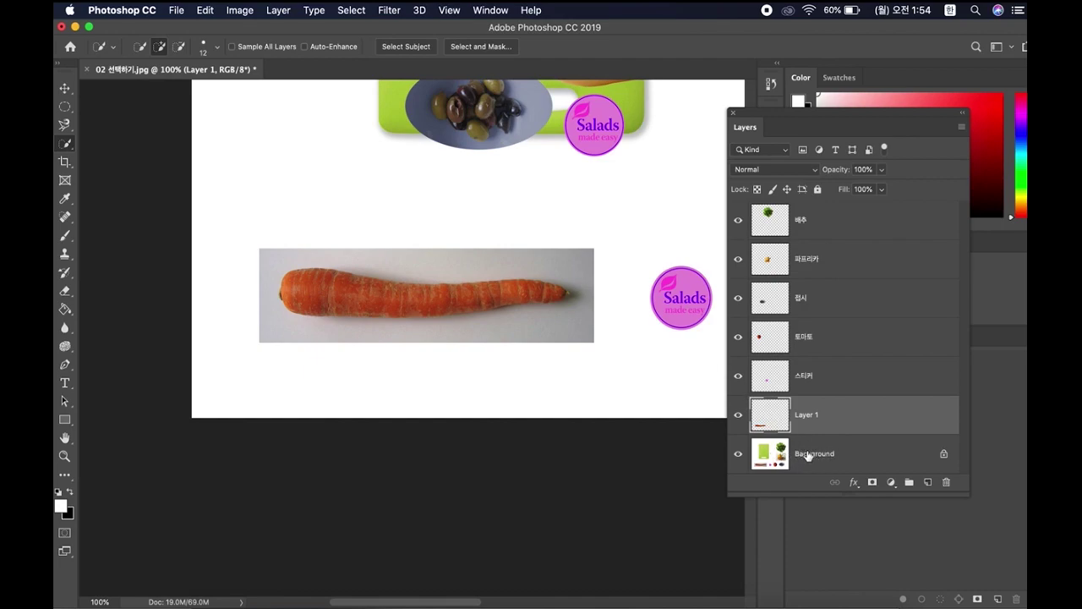
pyautogui.doubleClick(805, 415)
pyautogui.write('ㄷㅏㅇㄱㅡㄴ')
pyautogui.press('Return')
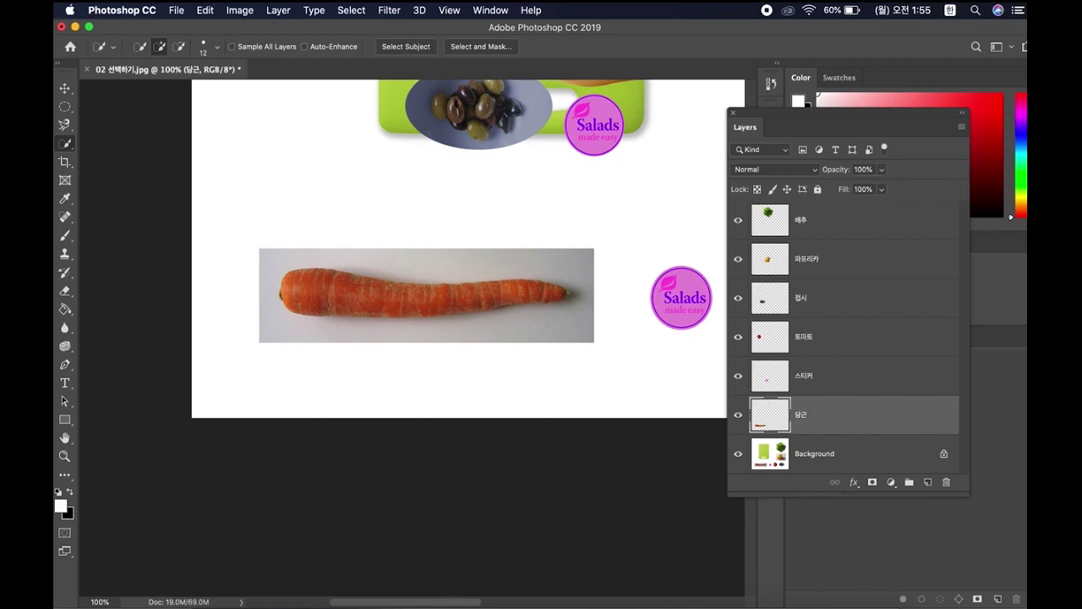
# - Move the 당근 carrot across the cutting board, just above the tomato, with its thin end behind the lettuce
pyautogui.click(65, 87)
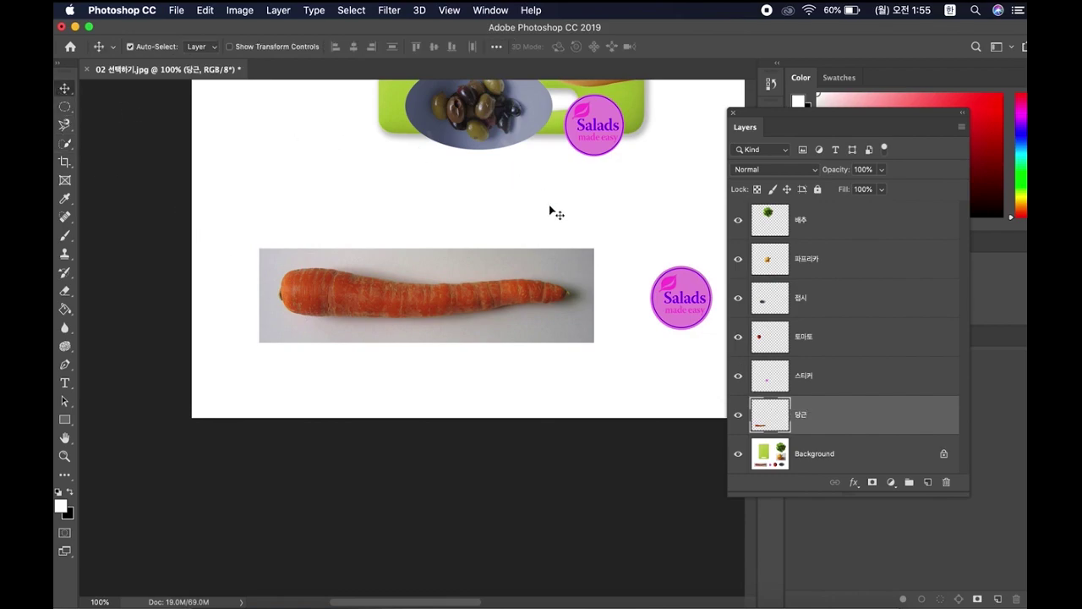
pyautogui.moveTo(510, 215); pyautogui.dragTo(404, 376)
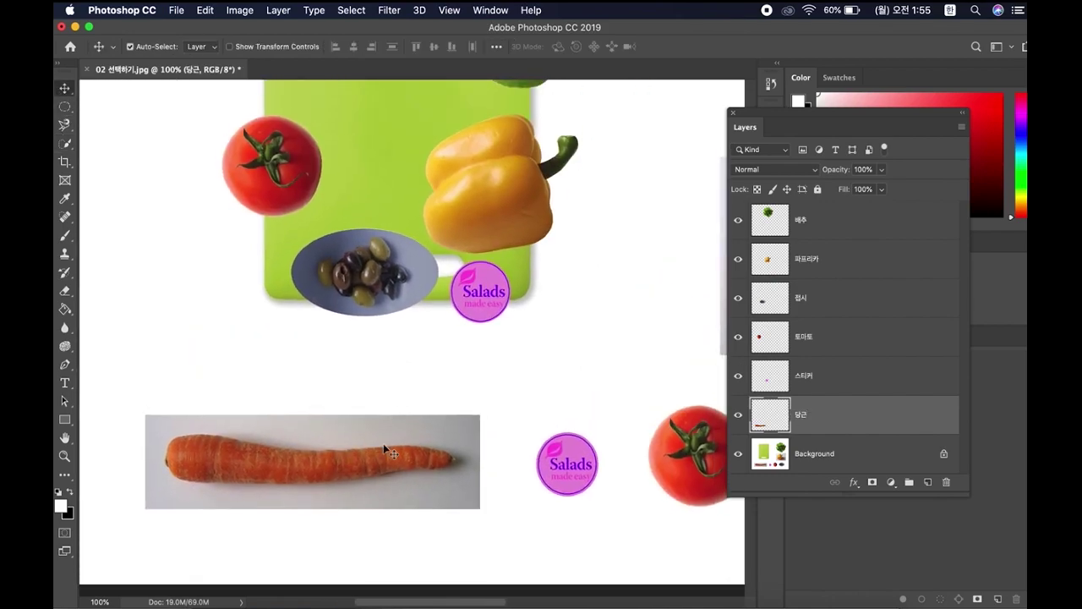
pyautogui.moveTo(383, 443); pyautogui.dragTo(387, 122)
pyautogui.moveTo(353, 200); pyautogui.dragTo(390, 285)
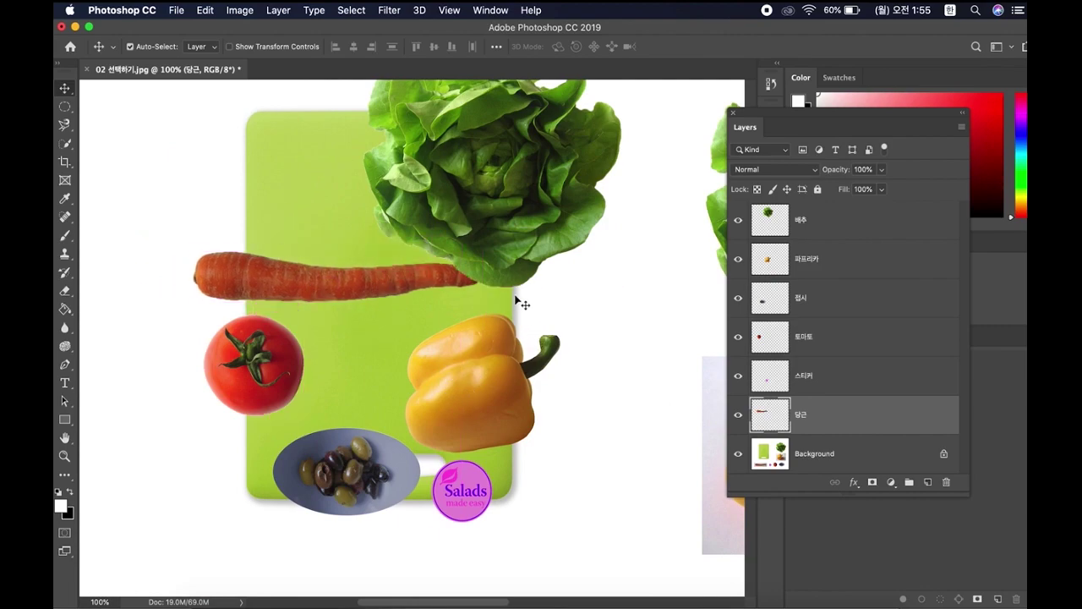
pyautogui.moveTo(482, 259); pyautogui.dragTo(482, 299)
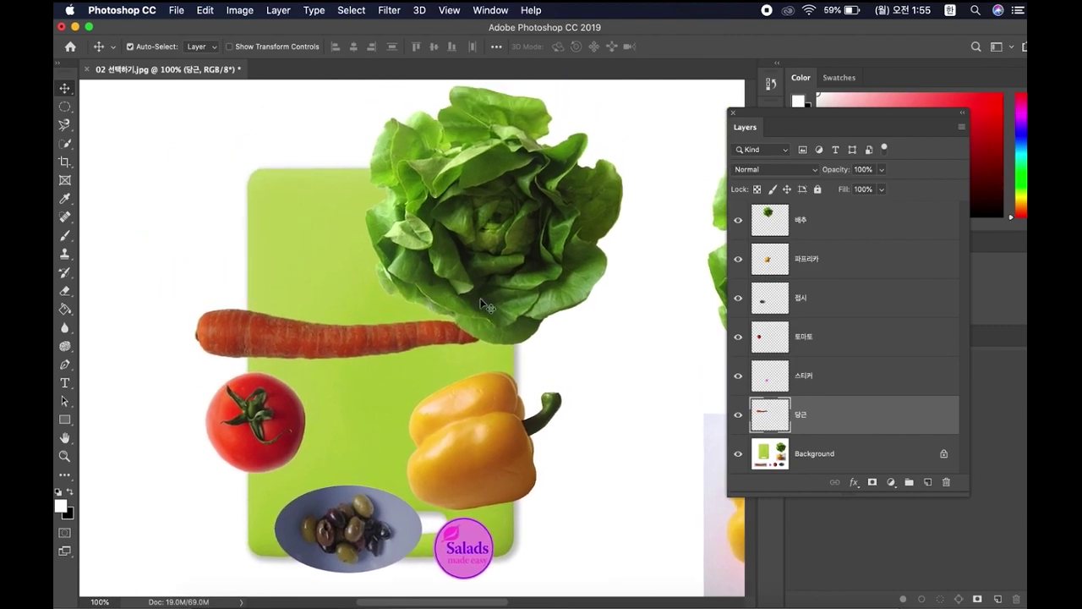
# - Check which layer each item on the cutting board belongs to by auto-selecting the lettuce, pepper, carrot, tomato, olive plate and logo
pyautogui.press('super+minus')
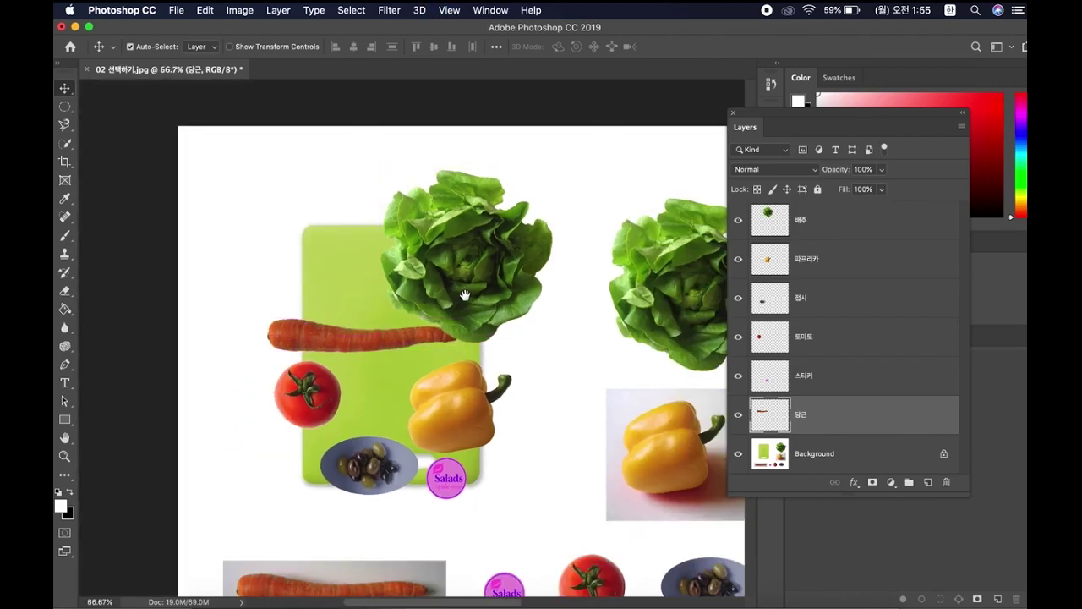
pyautogui.moveTo(463, 296); pyautogui.dragTo(416, 258)
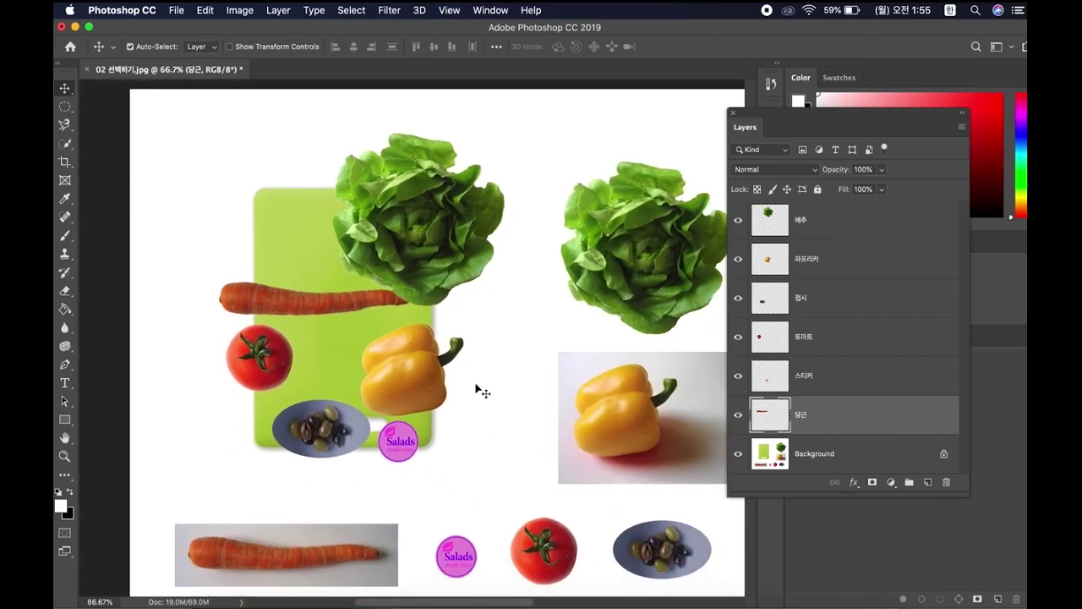
pyautogui.click(420, 230)
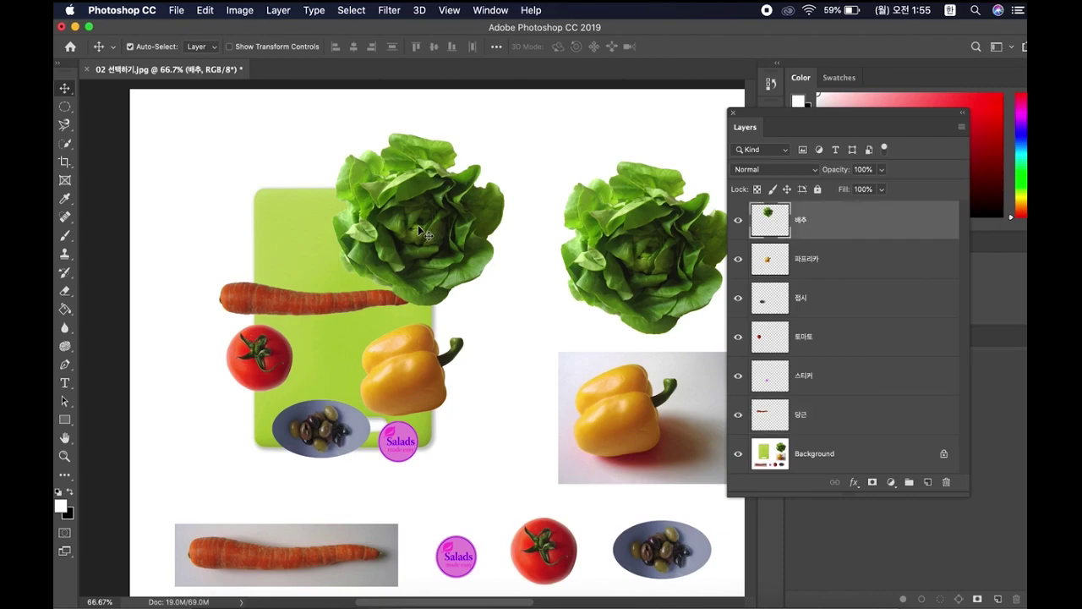
pyautogui.hscroll(2, 420, 230)
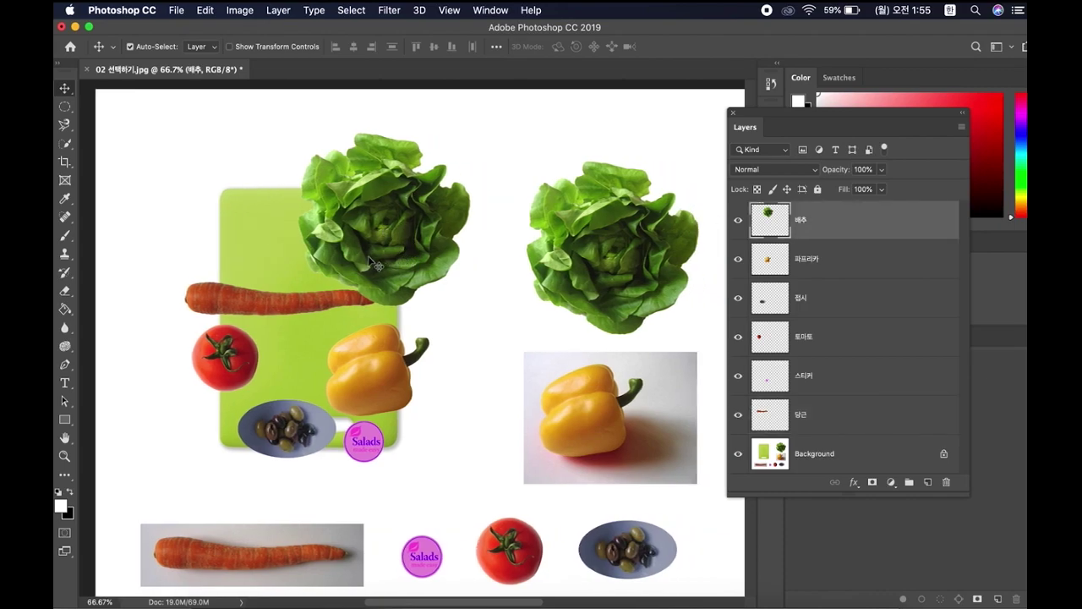
pyautogui.click(387, 372)
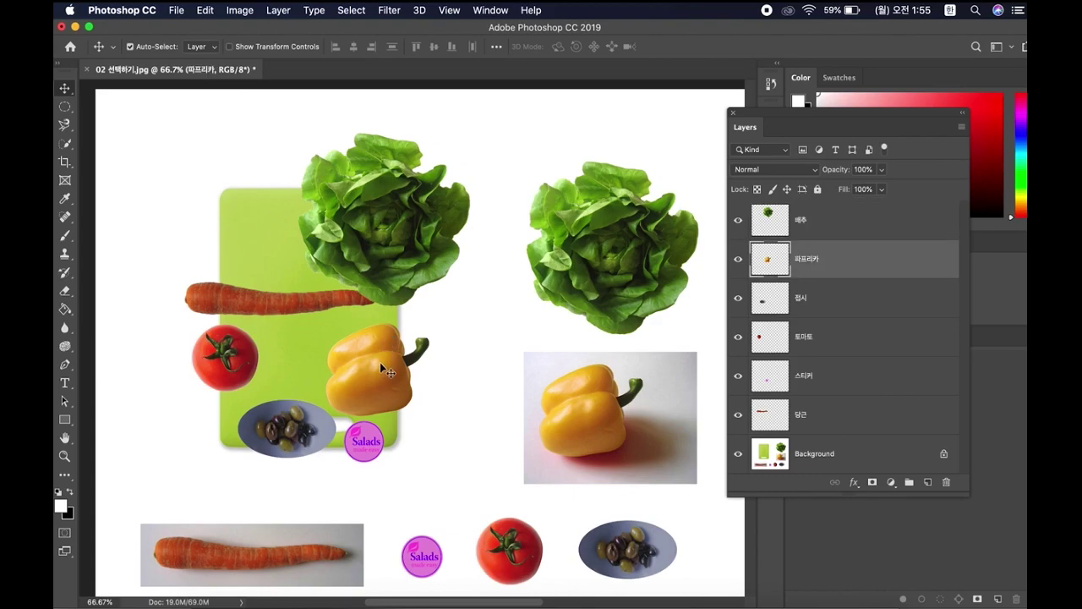
pyautogui.click(314, 310)
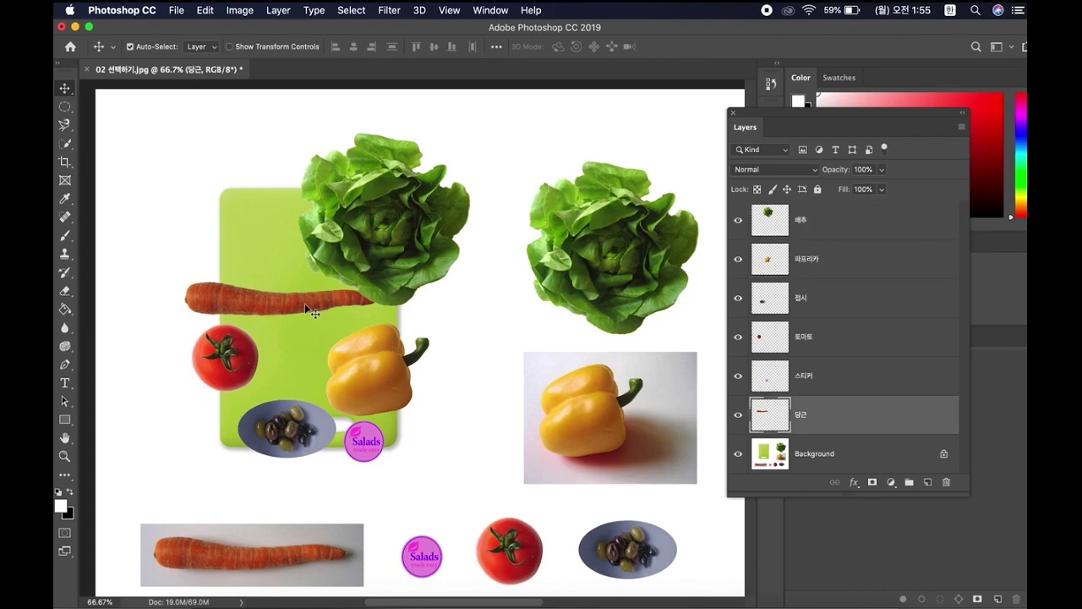
pyautogui.click(235, 362)
pyautogui.click(282, 435)
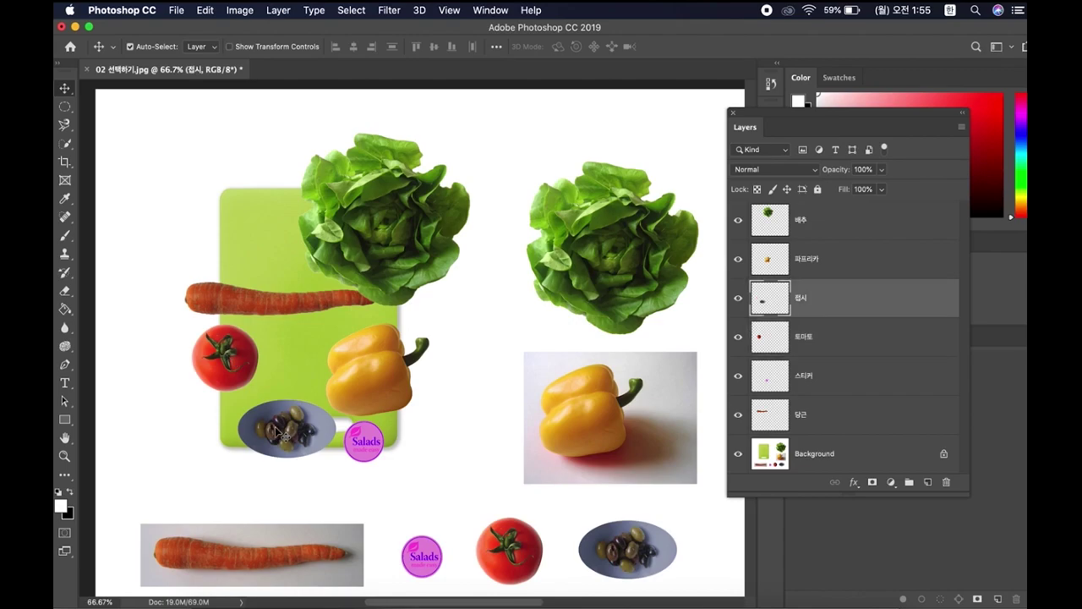
pyautogui.click(370, 438)
pyautogui.click(373, 395)
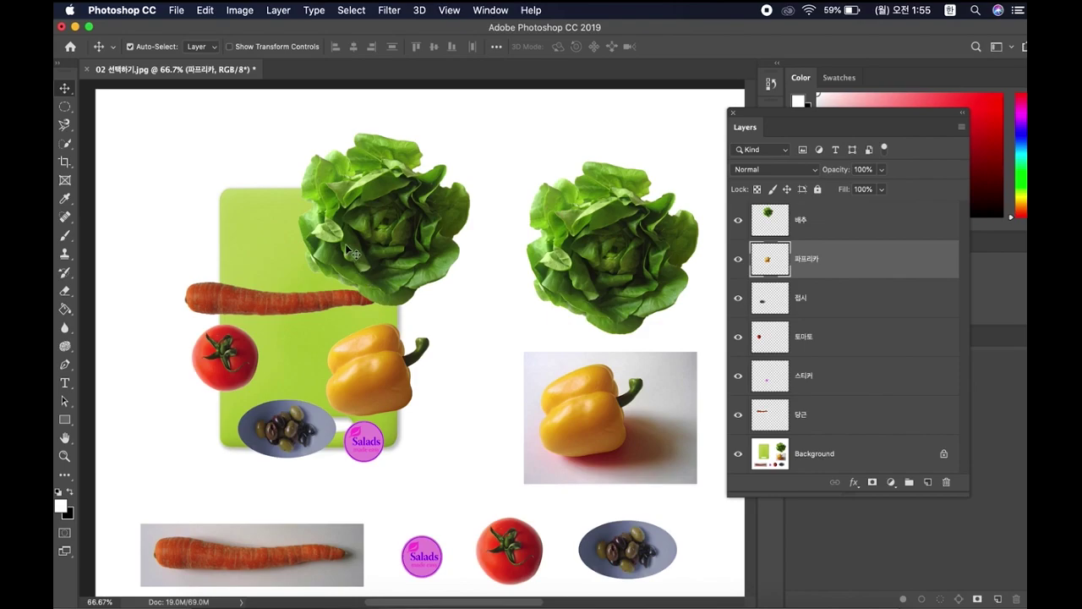
# - Move the 배추 lettuce down and left onto the middle of the cutting board, overlapping the carrot and pepper
pyautogui.click(814, 222)
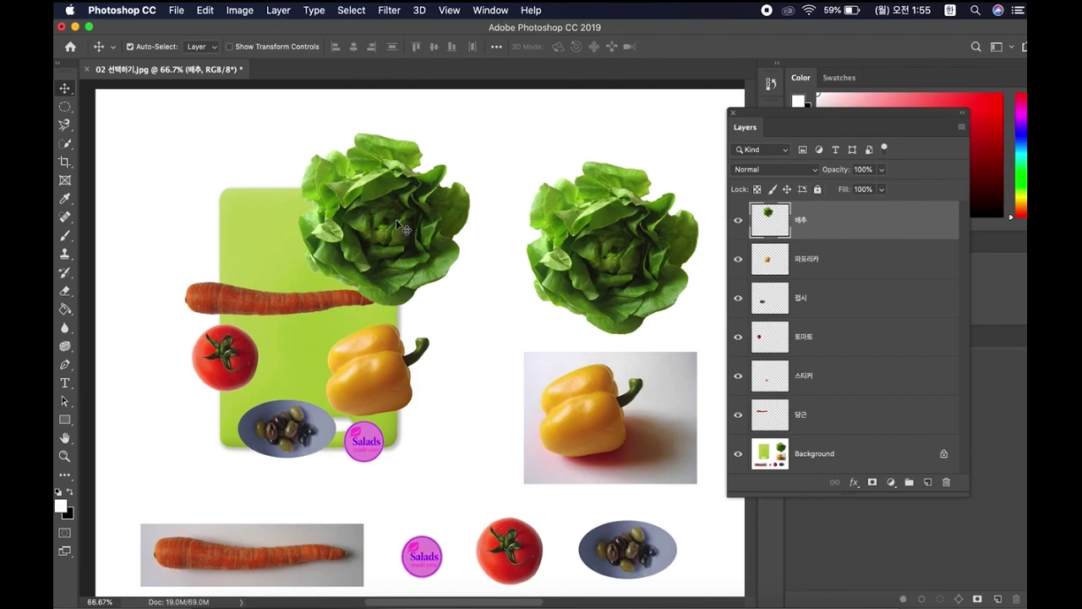
pyautogui.moveTo(395, 219); pyautogui.dragTo(340, 274)
pyautogui.scroll(-1, 471, 241)
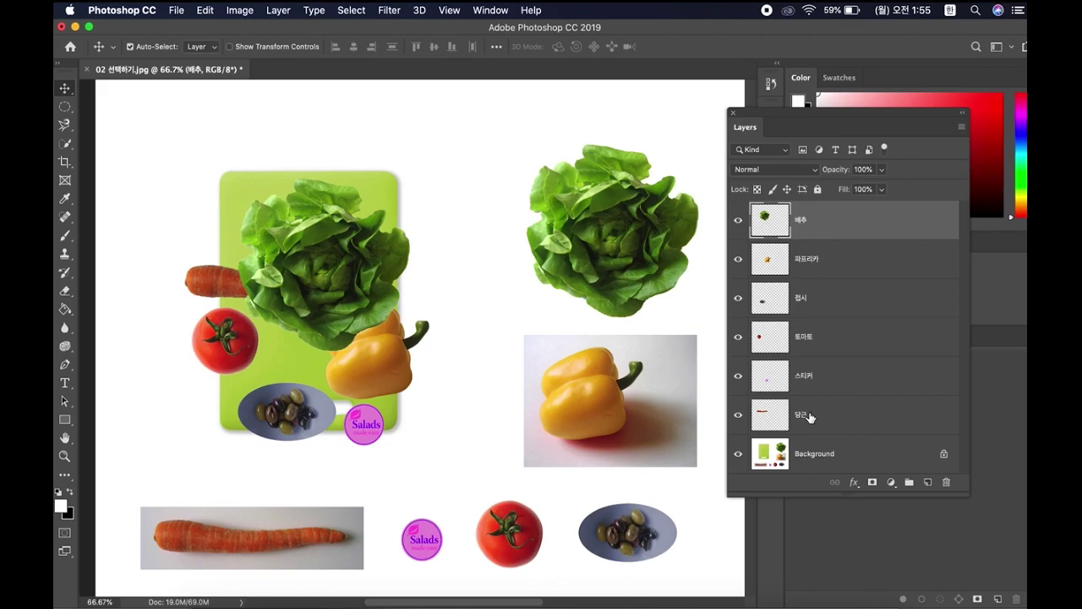
# - Shift the 토마토 tomato inward under the lettuce's edge, and move the 접시 olive plate up over the tomato's lower part
pyautogui.click(821, 340)
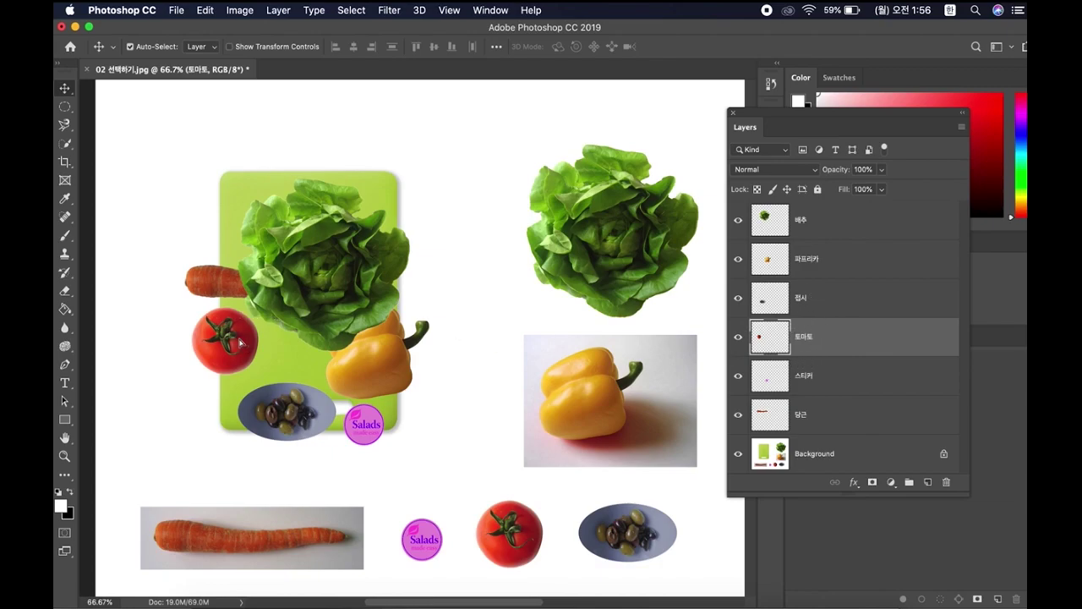
pyautogui.moveTo(243, 347); pyautogui.dragTo(272, 332)
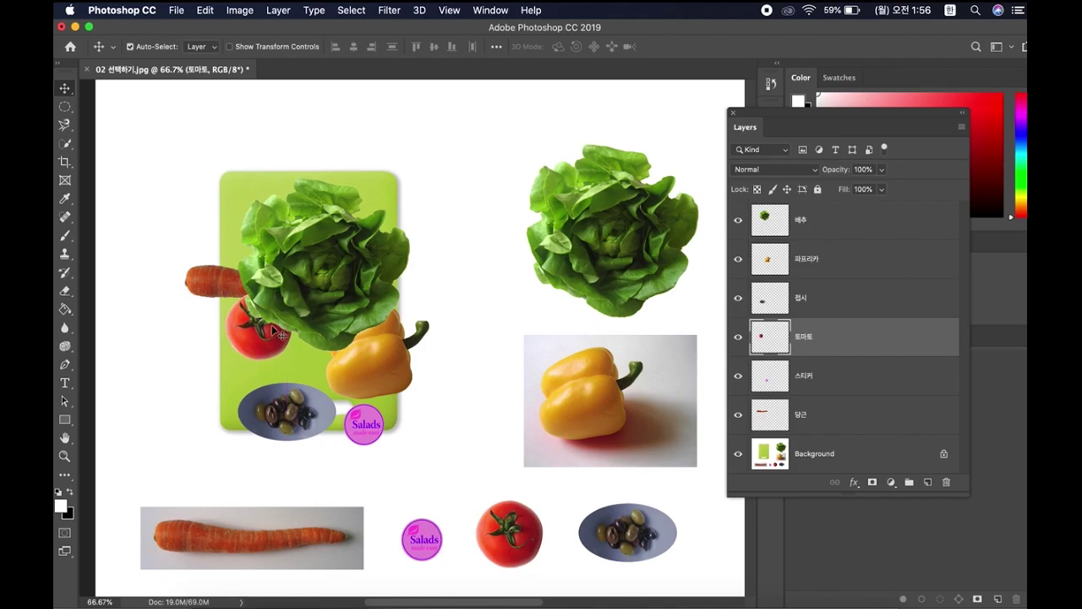
pyautogui.click(831, 296)
pyautogui.moveTo(306, 416); pyautogui.dragTo(306, 359)
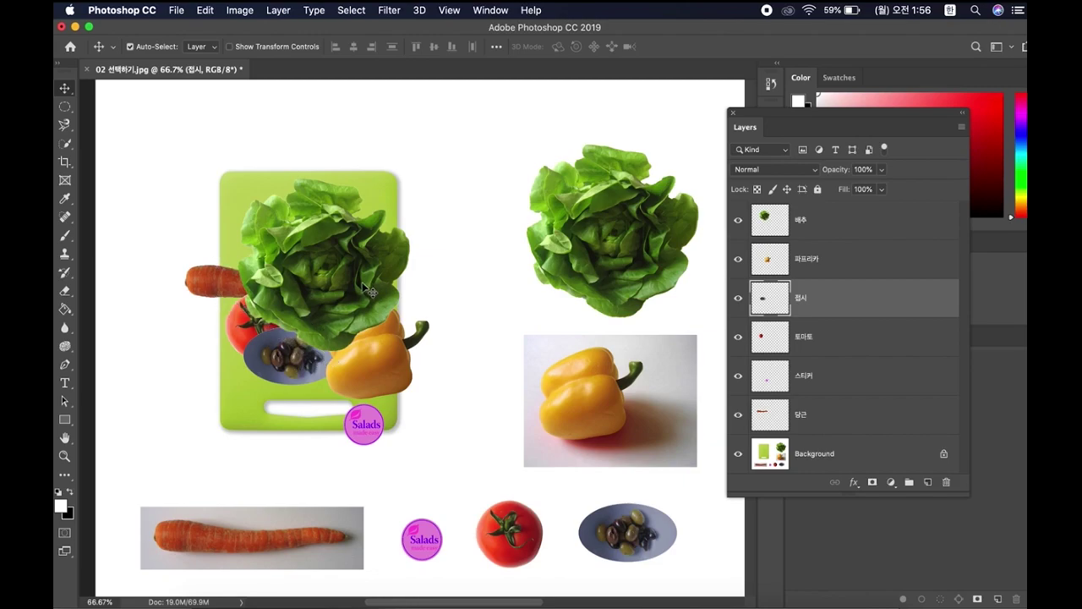
# - Hide the 배추 lettuce layer so the items beneath it on the cutting board can be seen
pyautogui.click(866, 227)
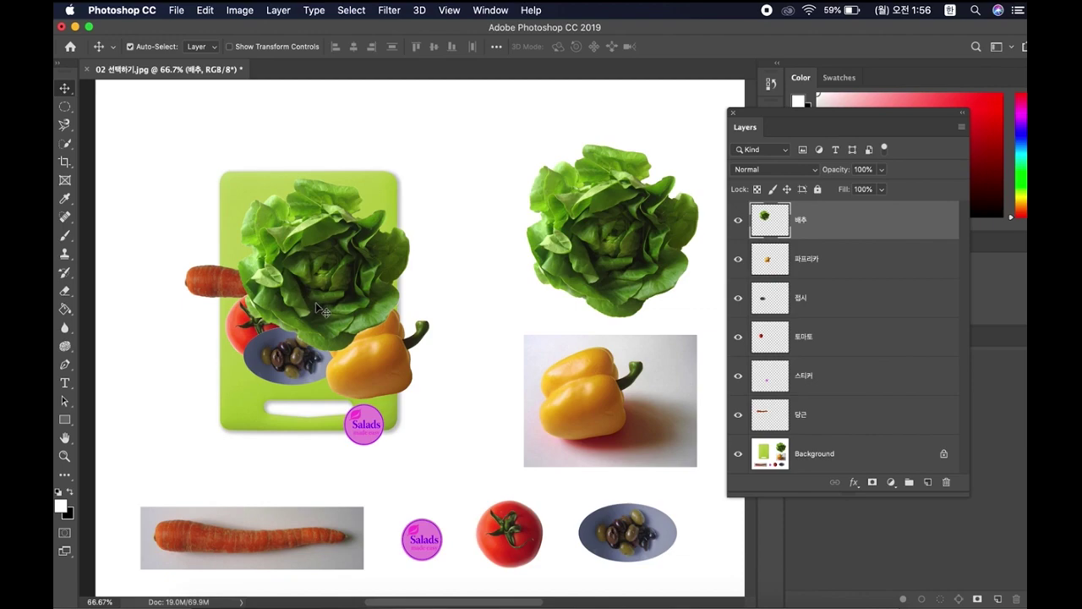
pyautogui.scroll(-2, 331, 282)
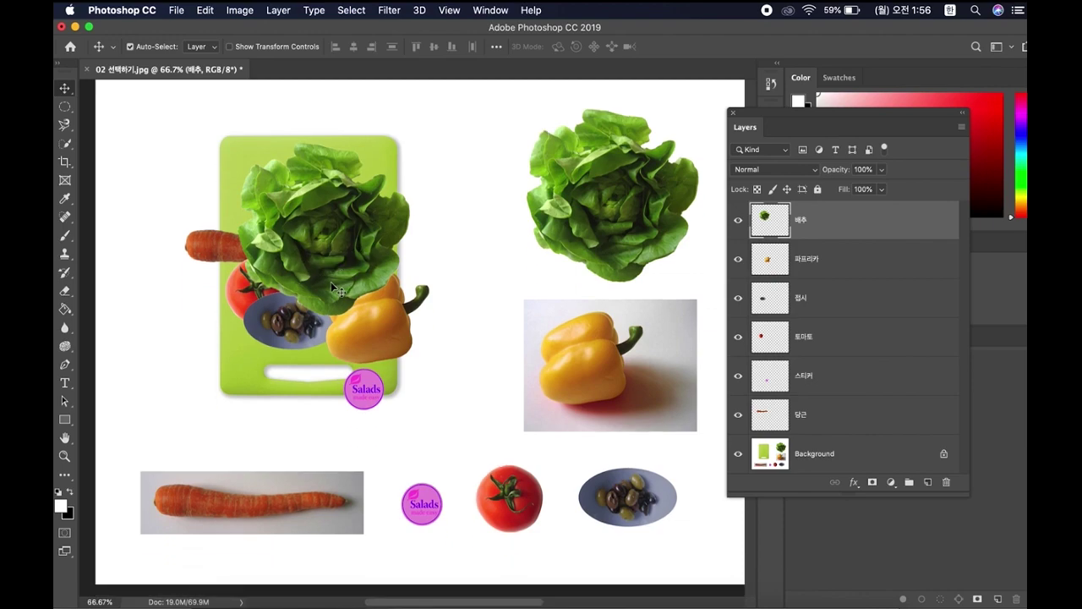
pyautogui.click(738, 222)
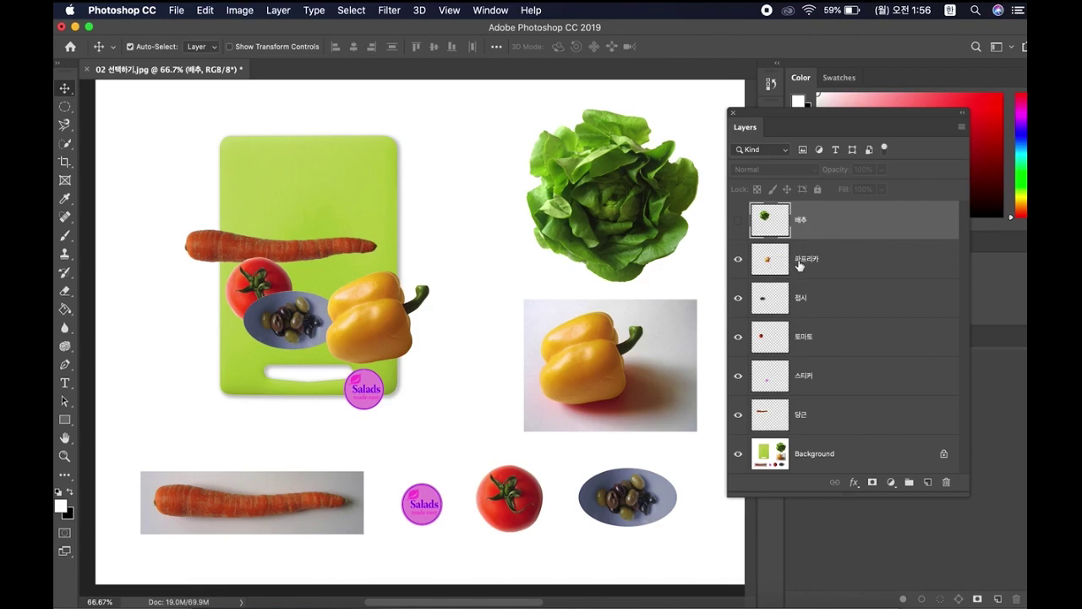
# - Move the 파프리카 pepper onto the cutting board's right edge and the 접시 olive plate down toward the board's lower-left corner
pyautogui.click(864, 264)
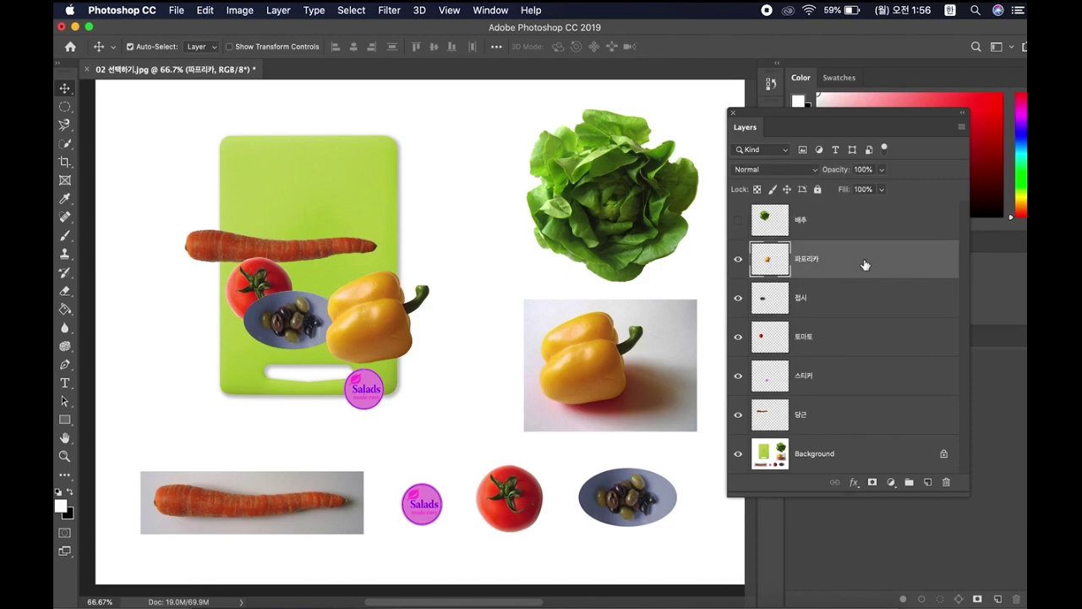
pyautogui.moveTo(356, 327); pyautogui.dragTo(283, 274)
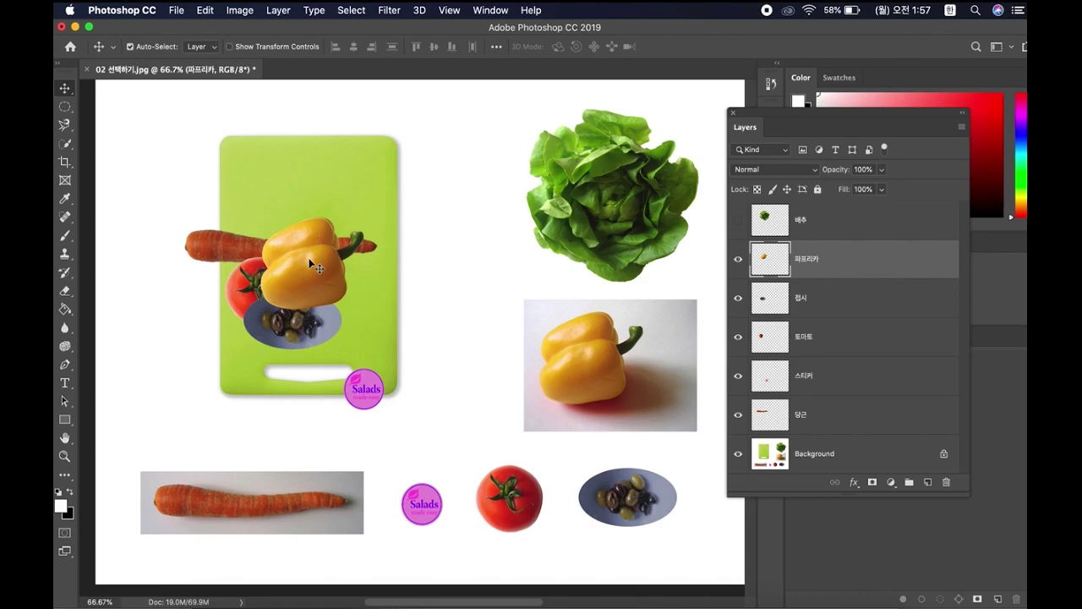
pyautogui.moveTo(311, 265); pyautogui.dragTo(393, 308)
pyautogui.click(809, 295)
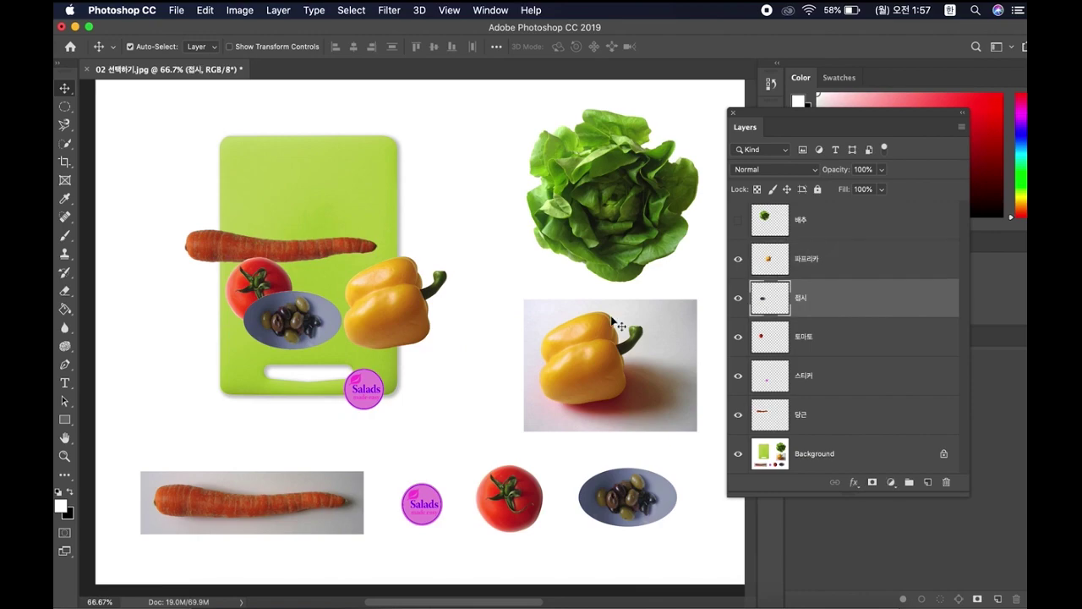
pyautogui.moveTo(324, 332); pyautogui.dragTo(284, 379)
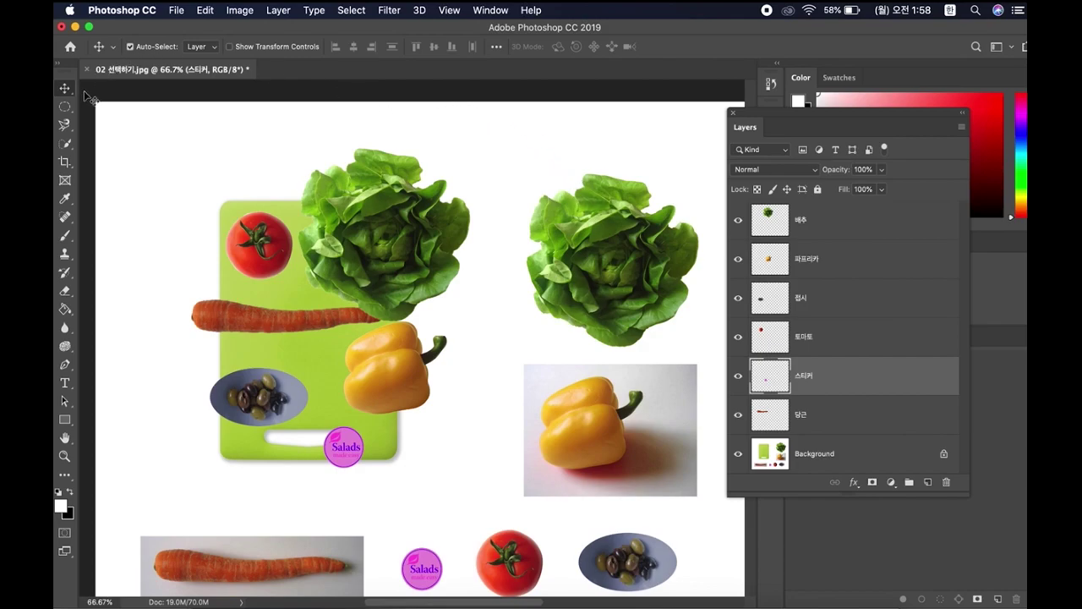
# - Crop the image with the Crop Tool around the cutting board and its arranged items, leaving out the surrounding source photos
pyautogui.click(65, 162)
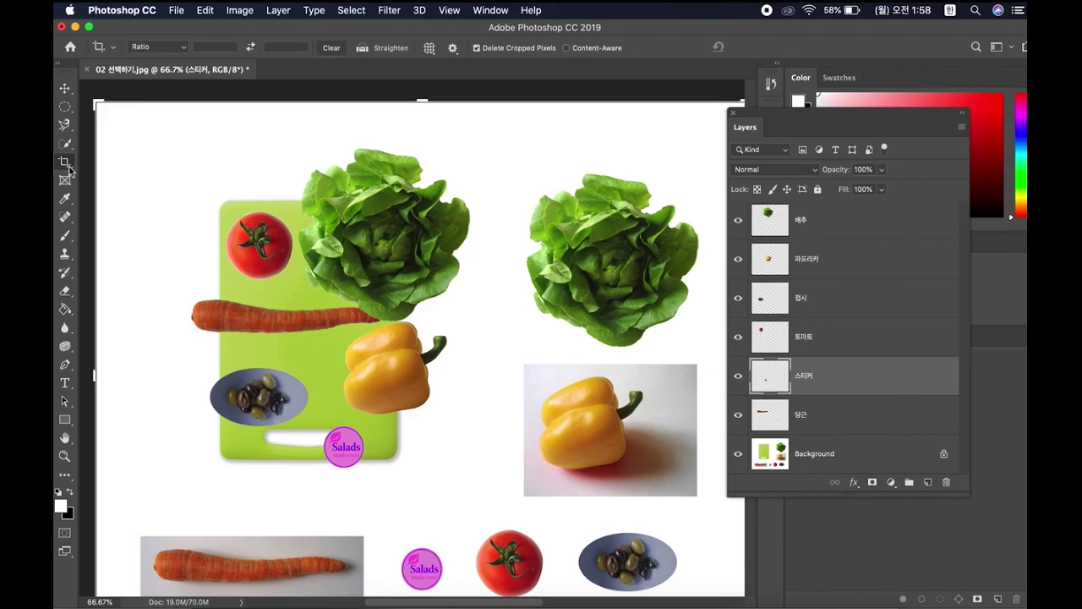
pyautogui.rightClick(71, 171)
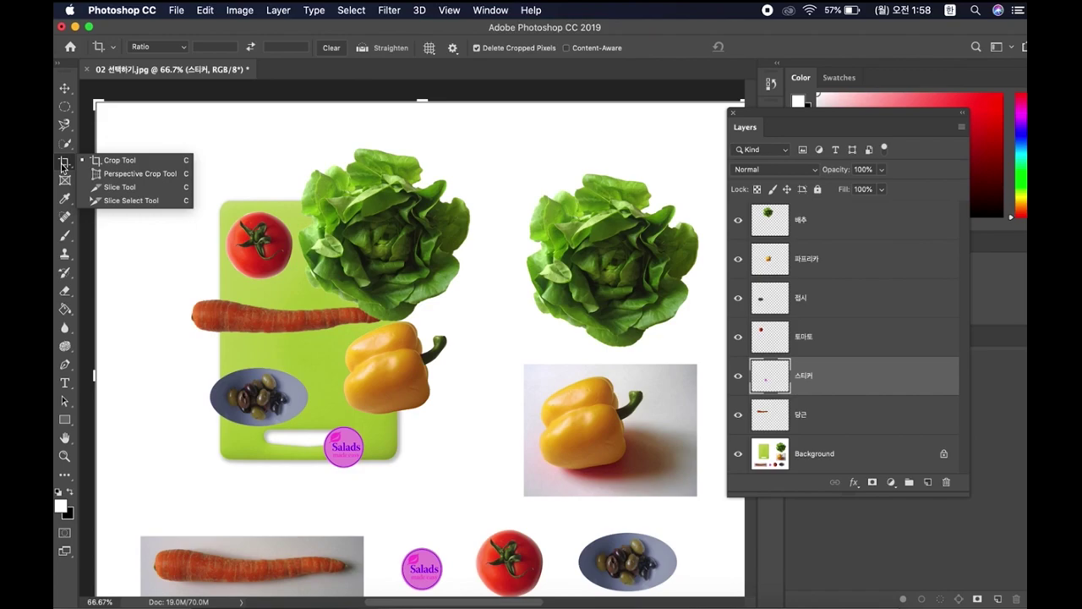
pyautogui.click(62, 166)
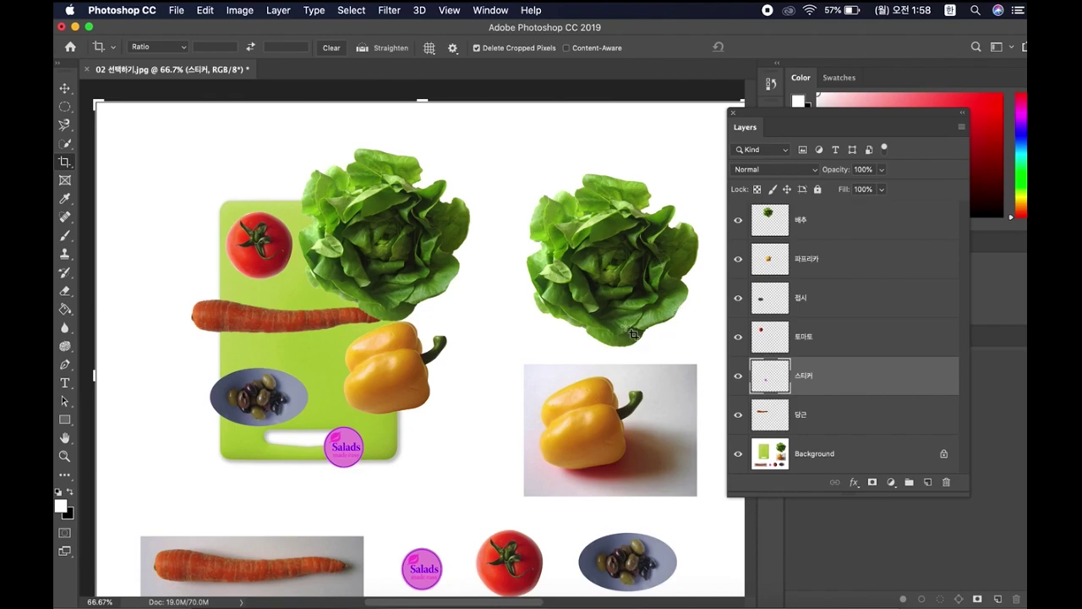
pyautogui.press('super+minus')
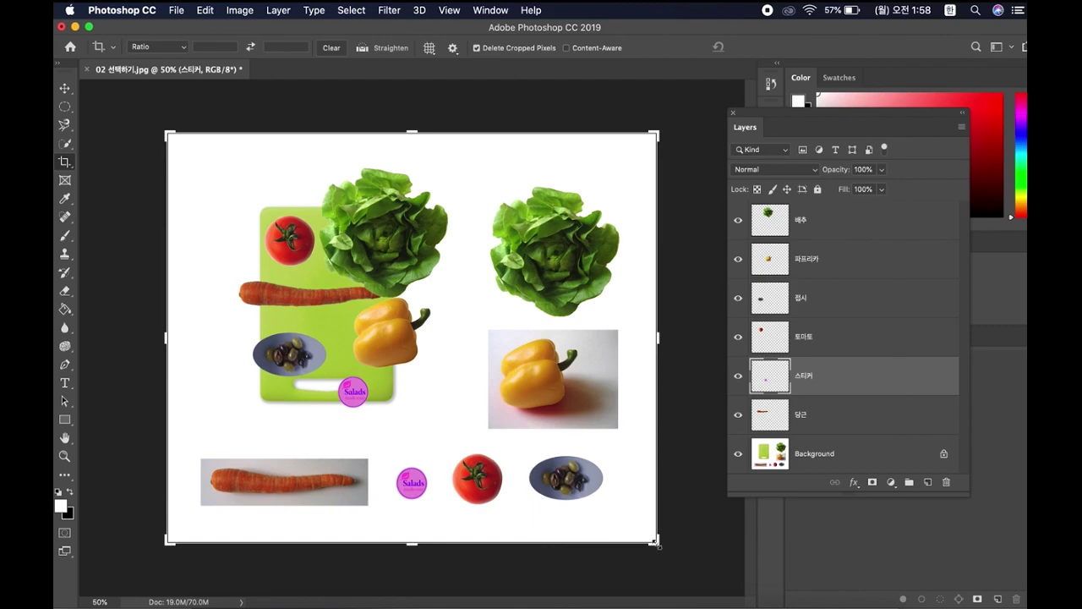
pyautogui.moveTo(659, 546); pyautogui.dragTo(531, 486)
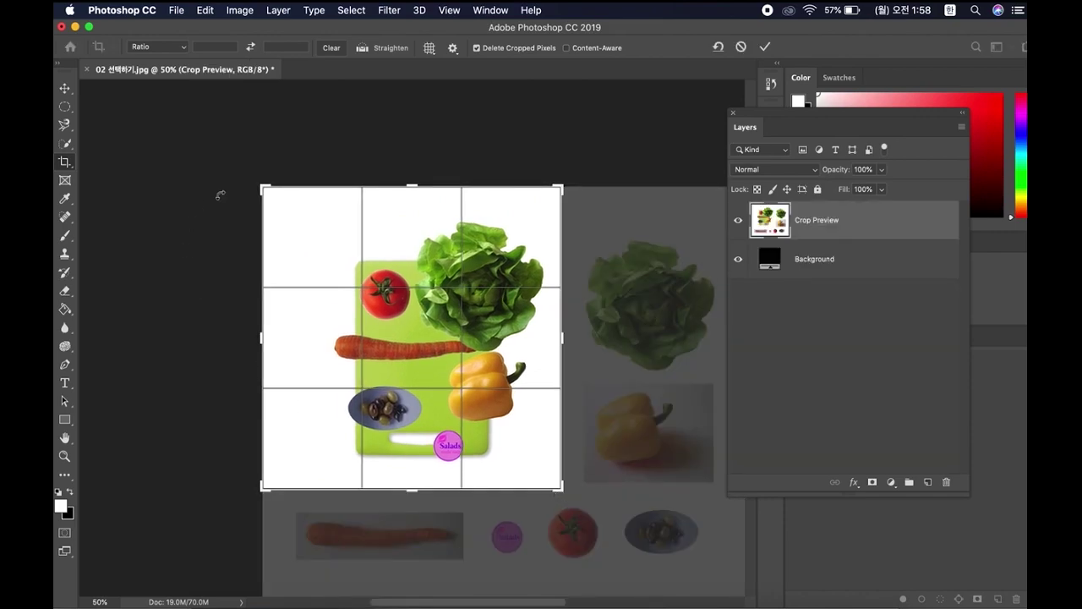
pyautogui.moveTo(259, 190); pyautogui.dragTo(284, 194)
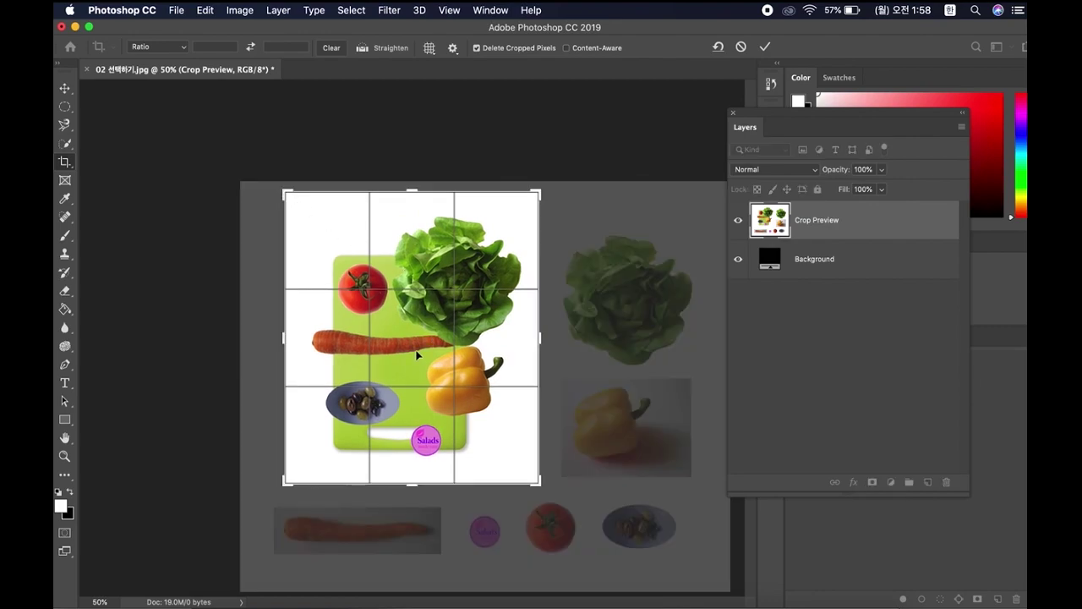
pyautogui.press('Return')
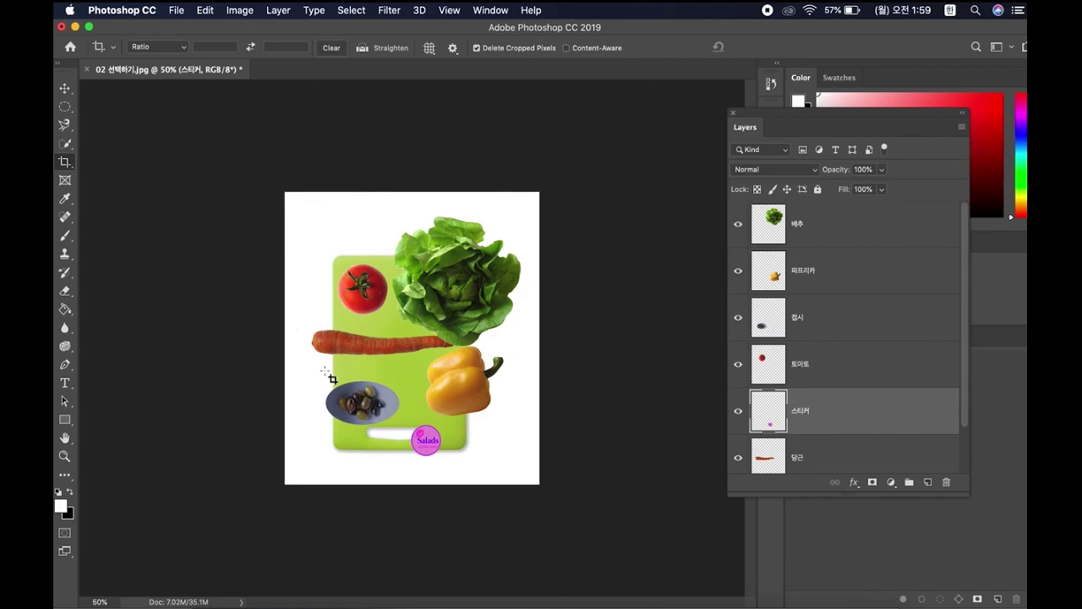
# - Shift the 접시 olive plate slightly left so it overhangs the cutting board's left edge
pyautogui.click(65, 88)
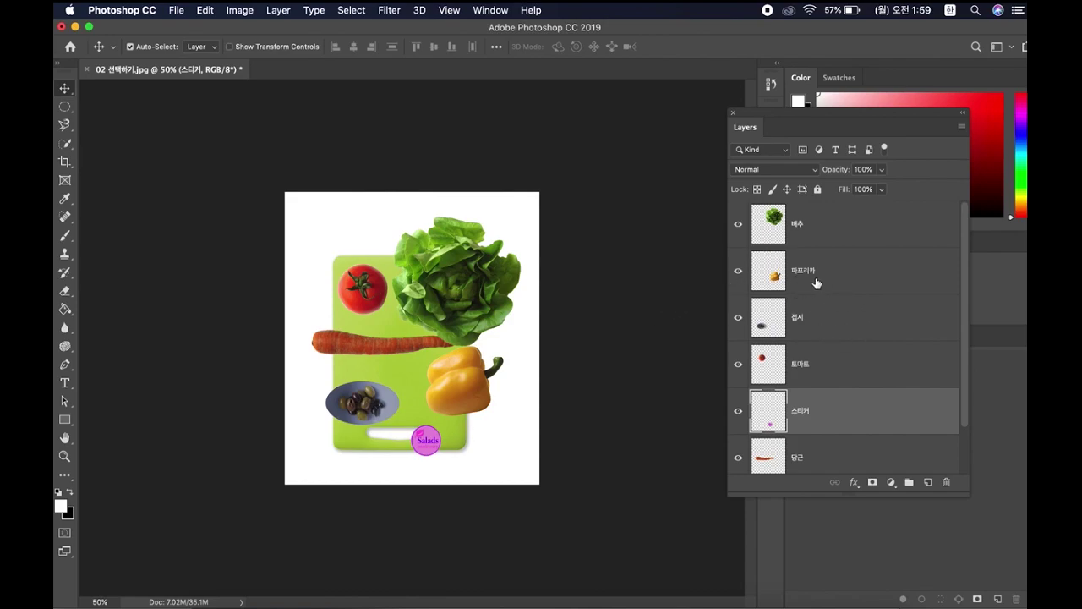
pyautogui.scroll(-1, 819, 284)
pyautogui.scroll(-2, 814, 289)
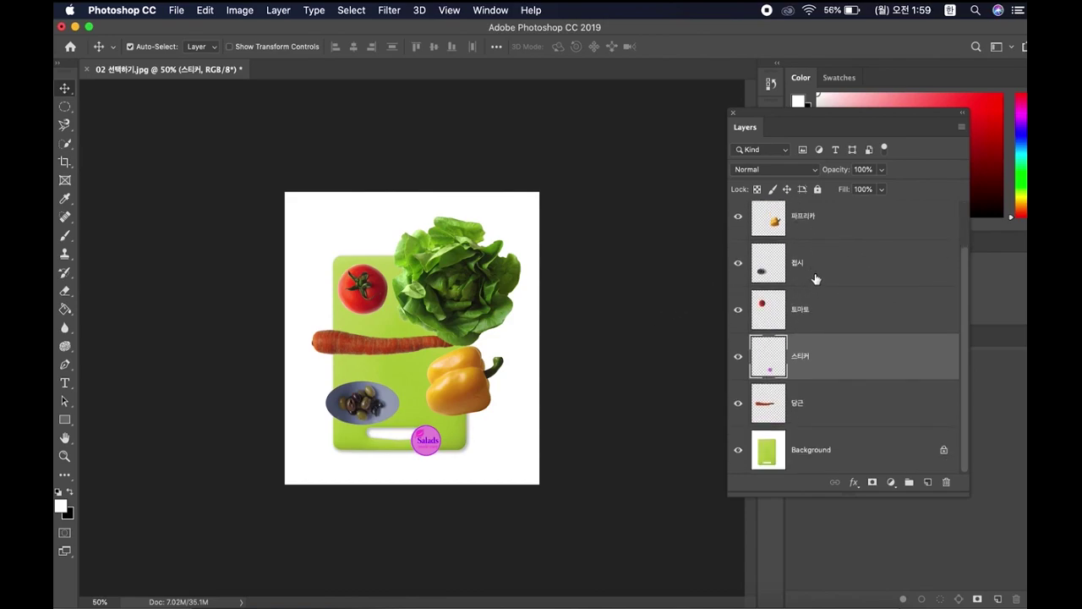
pyautogui.click(816, 279)
pyautogui.moveTo(370, 414)
pyautogui.mouseDown()
pyautogui.moveTo(345, 414)
pyautogui.moveTo(342, 390)
pyautogui.moveTo(397, 410)
pyautogui.moveTo(359, 411)
pyautogui.mouseUp()
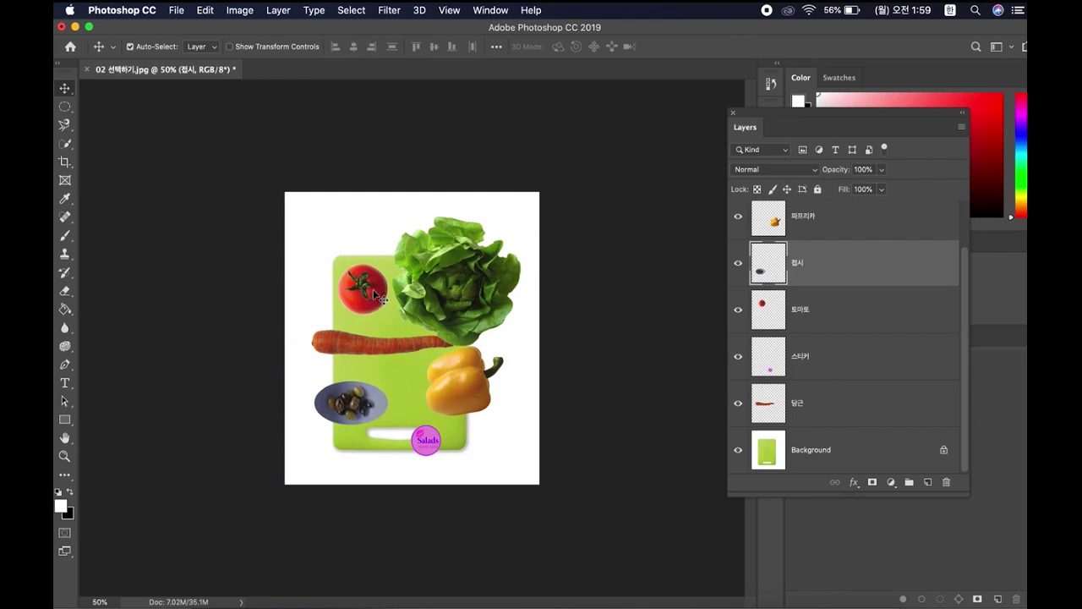
# - Duplicate the 토마토 layer and place the second tomato diagonally below the first, between the lettuce and the carrot
pyautogui.click(848, 316)
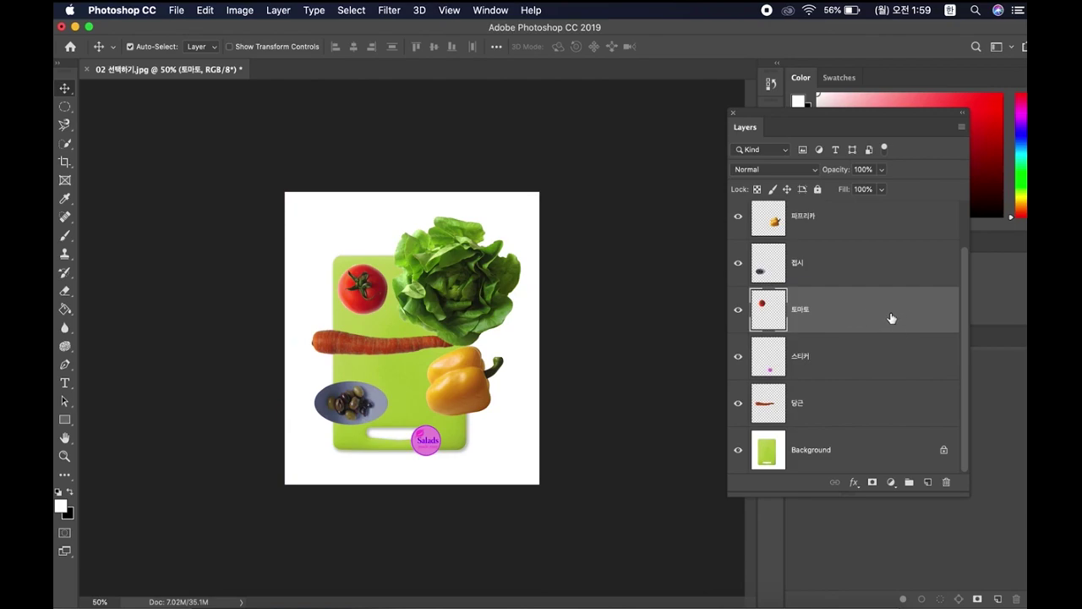
pyautogui.moveTo(880, 311); pyautogui.dragTo(927, 481)
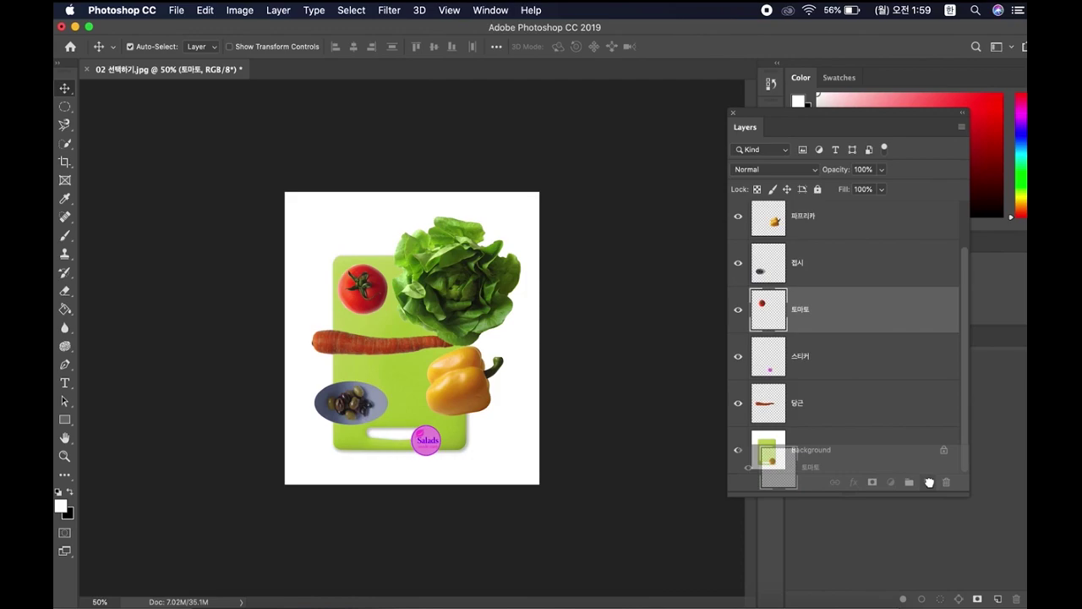
pyautogui.moveTo(929, 482); pyautogui.dragTo(930, 484)
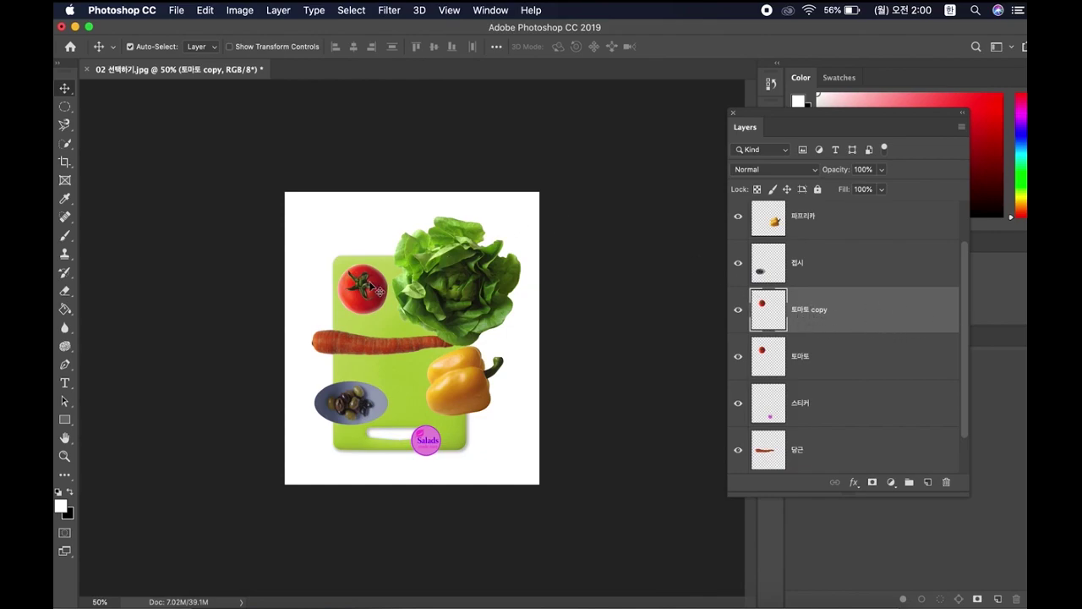
pyautogui.moveTo(372, 286); pyautogui.dragTo(392, 318)
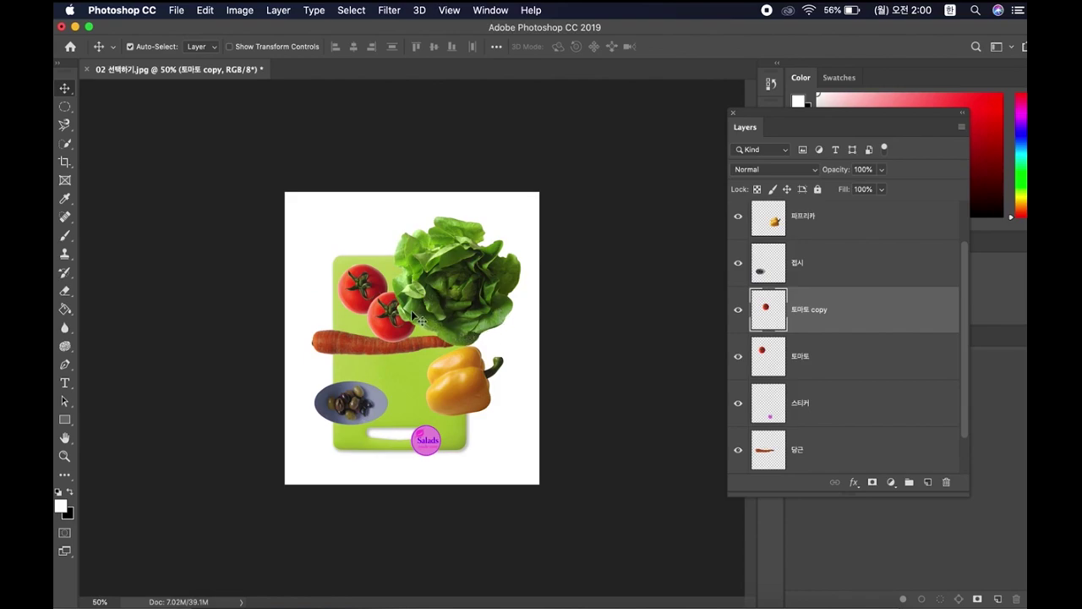
# - Check the 파프리카, 접시, 토마토 copy, 토마토 and 스티커 layers one by one, and lengthen the layer list down to Background
pyautogui.click(839, 269)
pyautogui.click(831, 223)
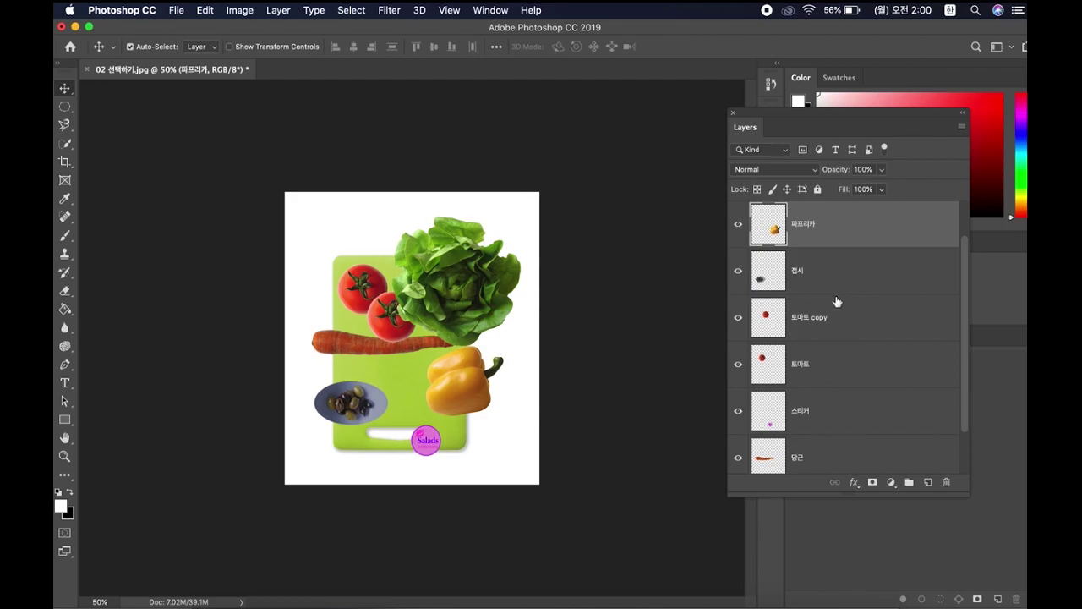
pyautogui.click(829, 321)
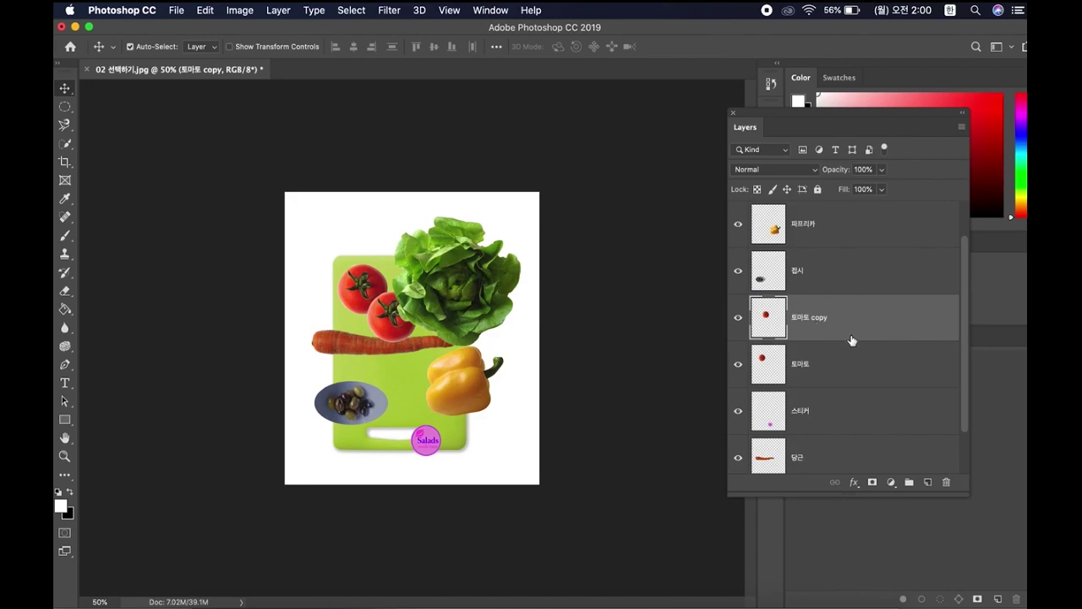
pyautogui.click(849, 279)
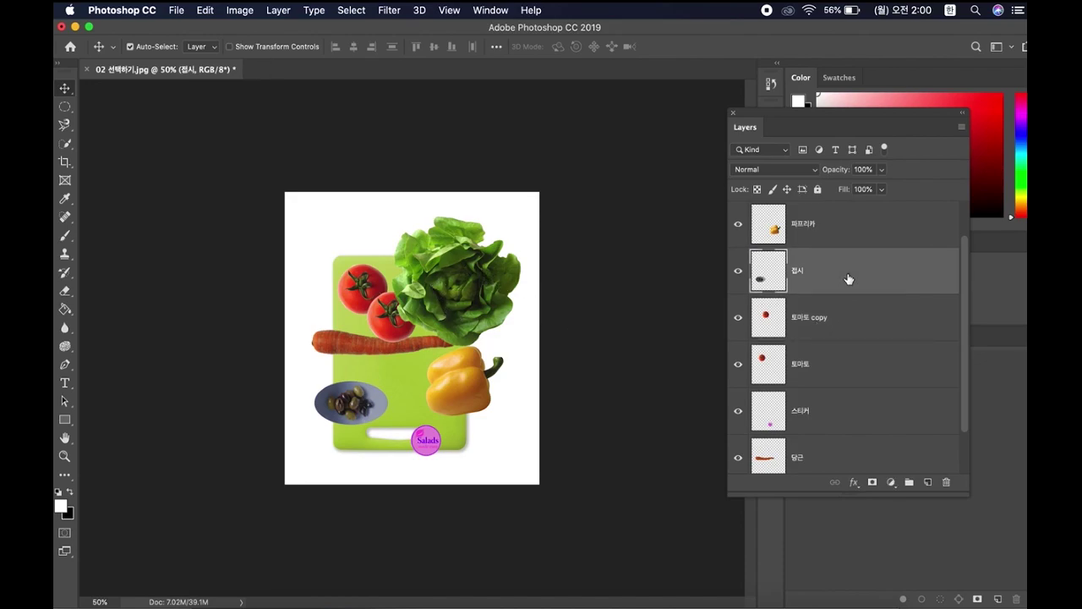
pyautogui.click(815, 228)
pyautogui.click(843, 374)
pyautogui.click(844, 420)
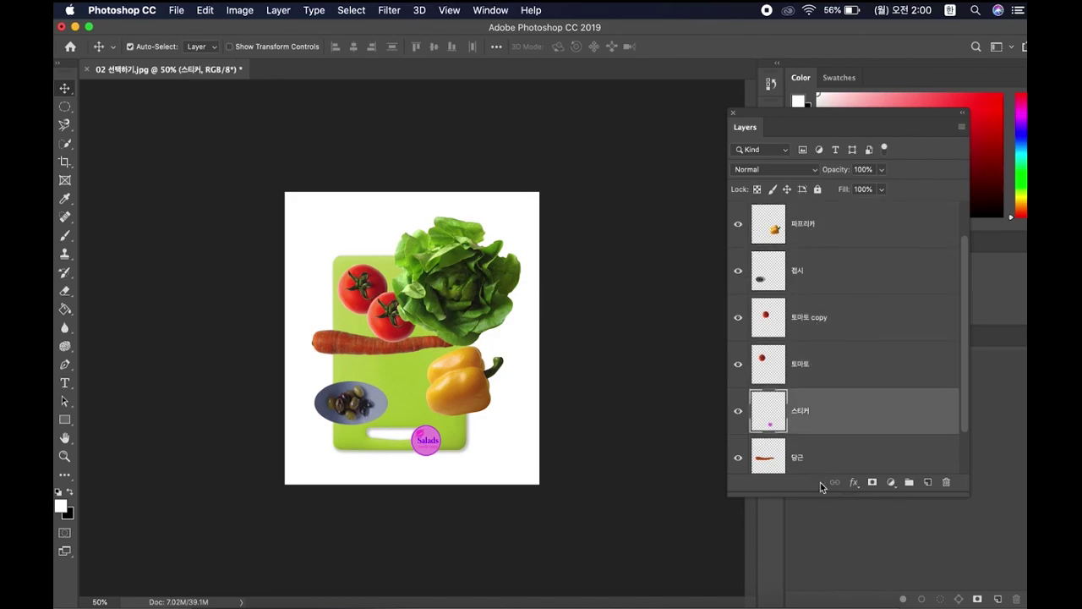
pyautogui.moveTo(813, 495); pyautogui.dragTo(807, 553)
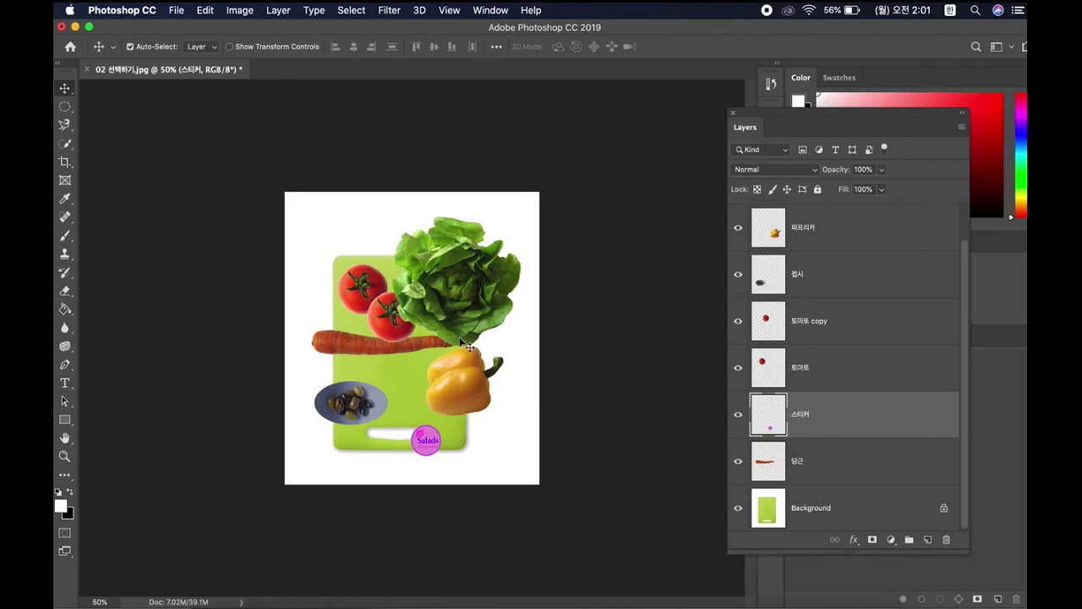
# - Review the layer stack from 배추 down to 당근, then back up through 스티커, 토마토 and 토마토 copy to 접시
pyautogui.click(813, 225)
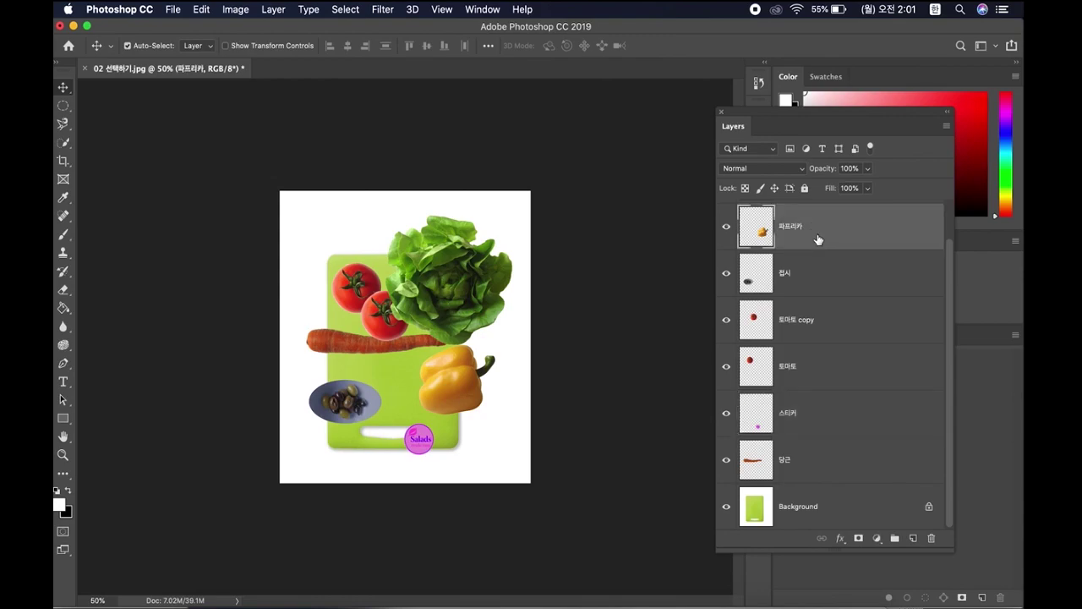
pyautogui.scroll(1, 820, 307)
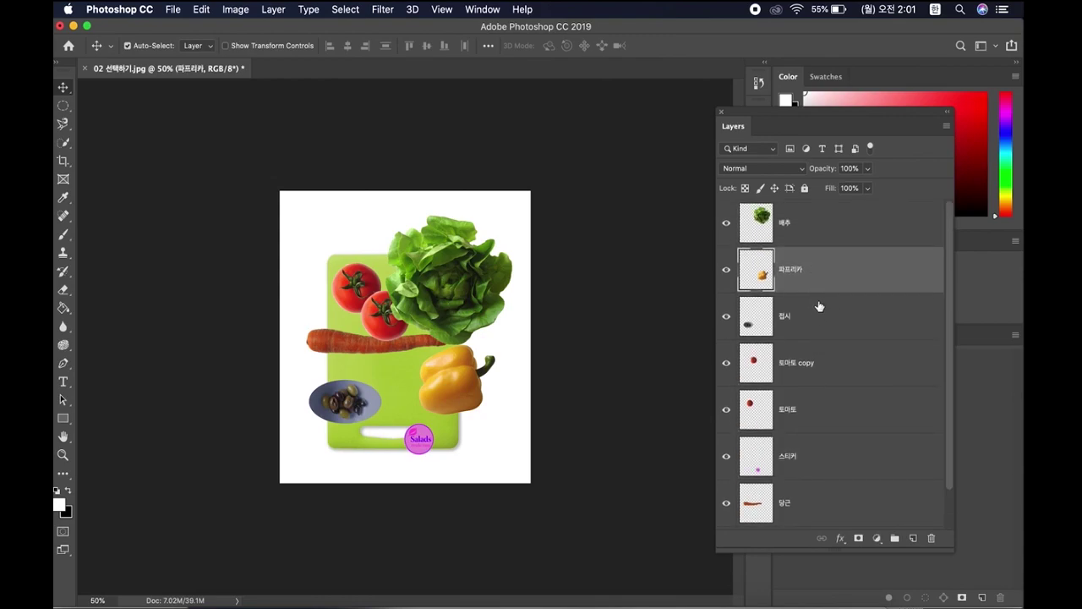
pyautogui.scroll(-1, 819, 306)
pyautogui.click(818, 444)
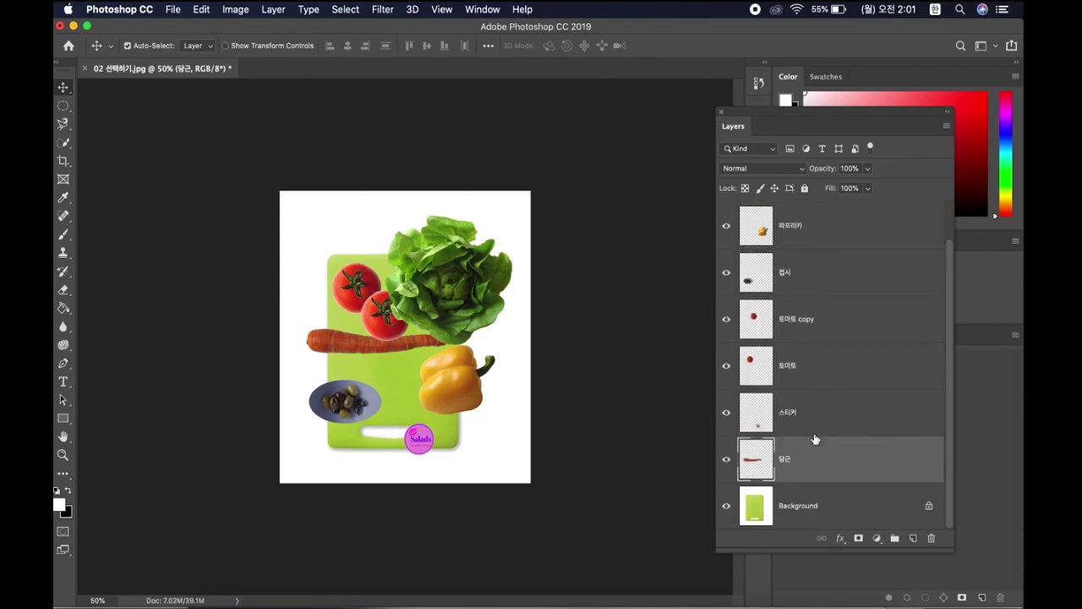
pyautogui.click(815, 416)
pyautogui.click(816, 377)
pyautogui.click(813, 326)
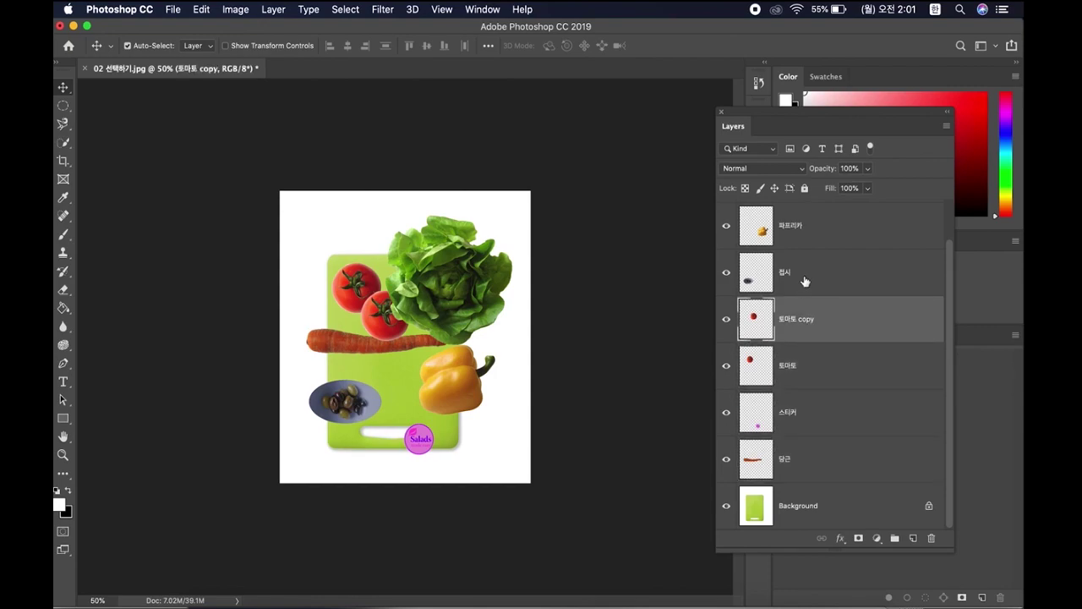
pyautogui.click(805, 281)
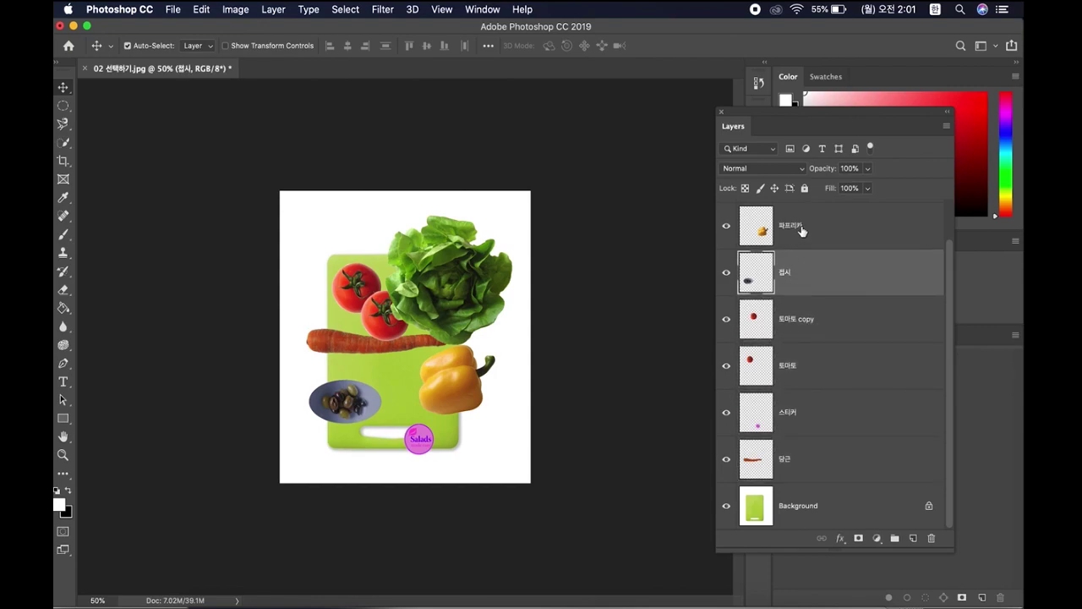
# - Begin saving the salad composition as a separate file in Photoshop format with its layers kept
pyautogui.click(172, 10)
pyautogui.click(170, 10)
pyautogui.click(170, 10)
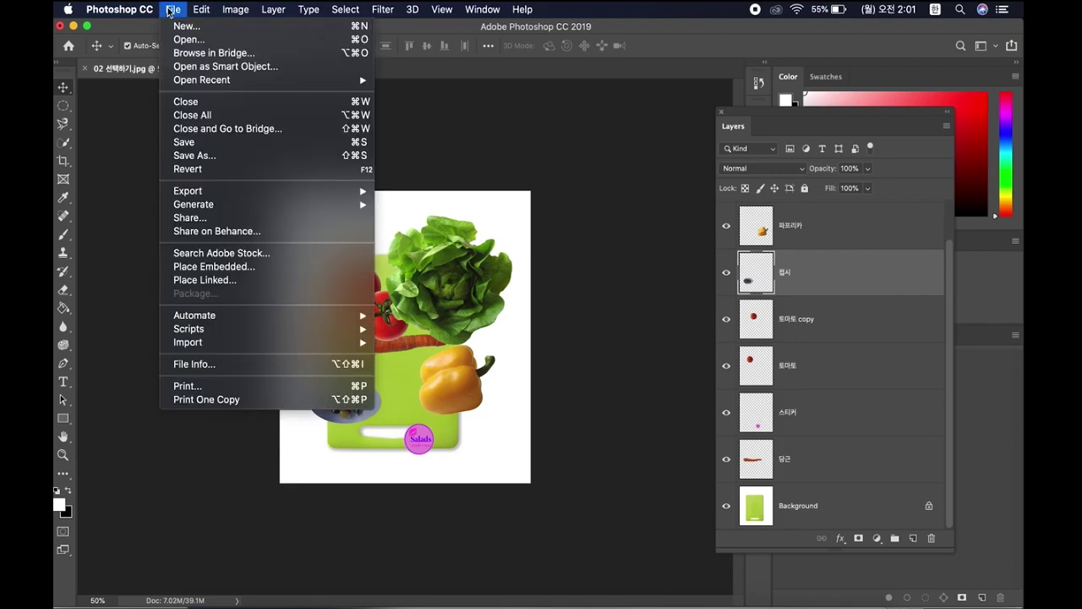
pyautogui.click(215, 162)
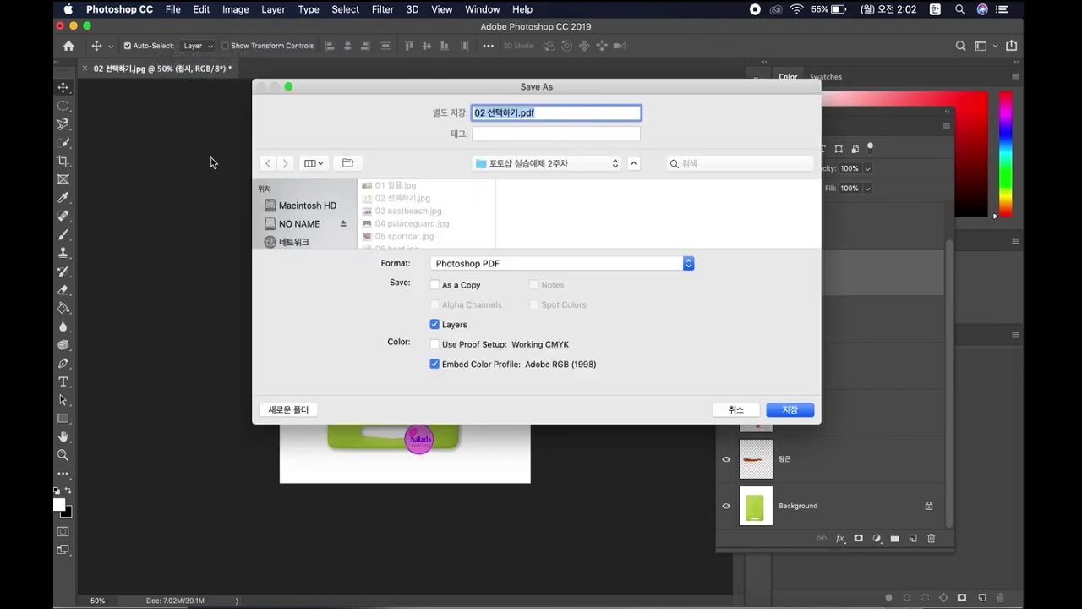
pyautogui.click(518, 267)
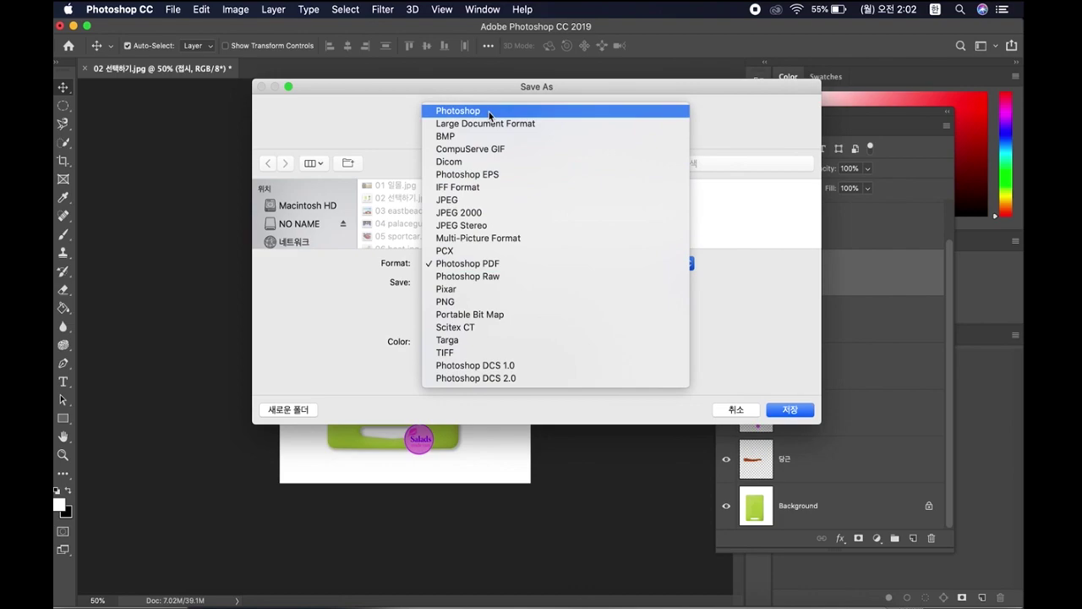
pyautogui.click(489, 114)
pyautogui.click(516, 265)
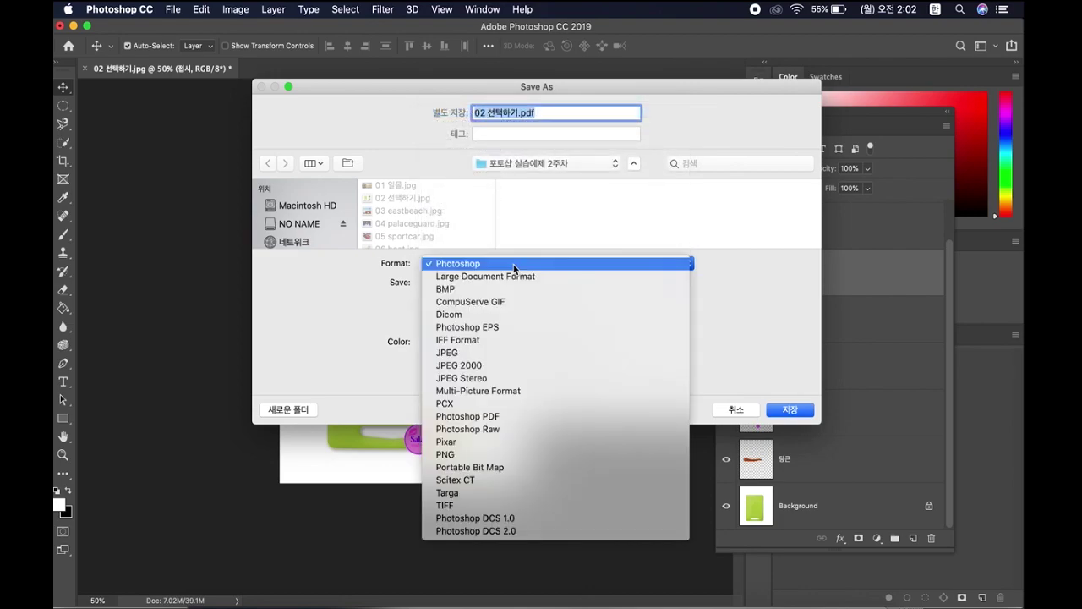
pyautogui.click(471, 268)
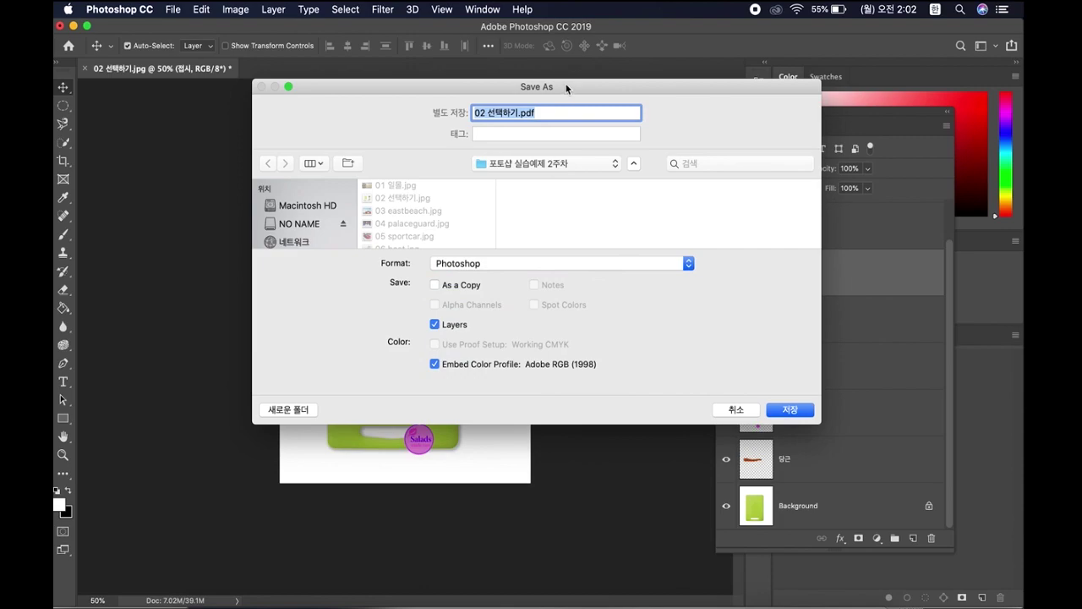
# - Name the file 02 선택하기 실습.psd and save it with Maximize Compatibility on
pyautogui.click(590, 113)
pyautogui.hotkey('shift', 'Left')
pyautogui.hotkey('shift', 'Left')
pyautogui.hotkey('shift', 'Left')
pyautogui.hotkey('shift', 'Left')
pyautogui.write('ㅔ')
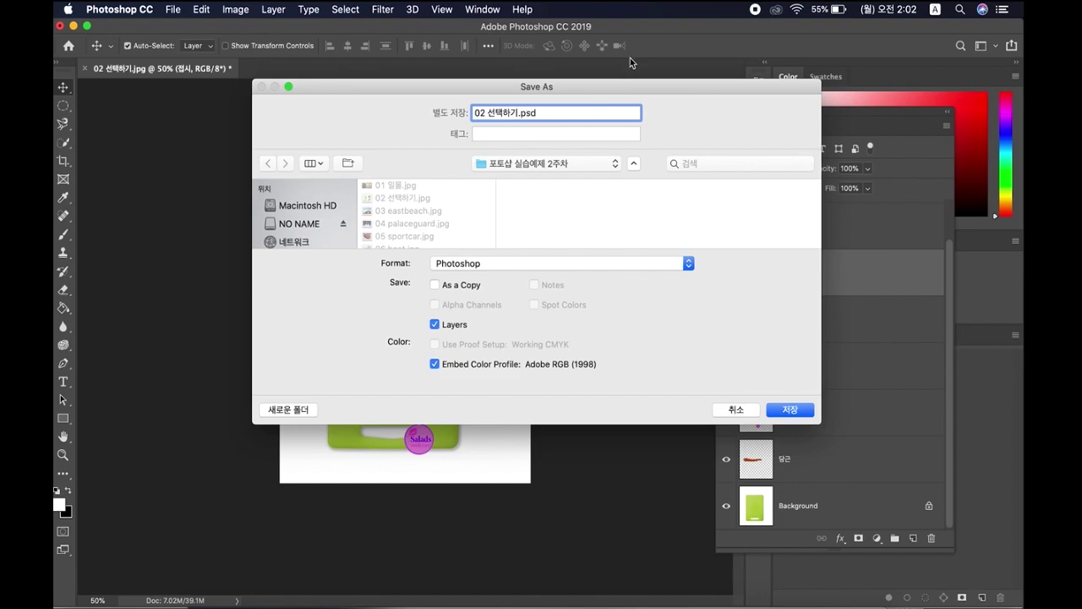
pyautogui.click(518, 113)
pyautogui.hotkey('ctrl', 'space')
pyautogui.write('실습')
pyautogui.click(789, 412)
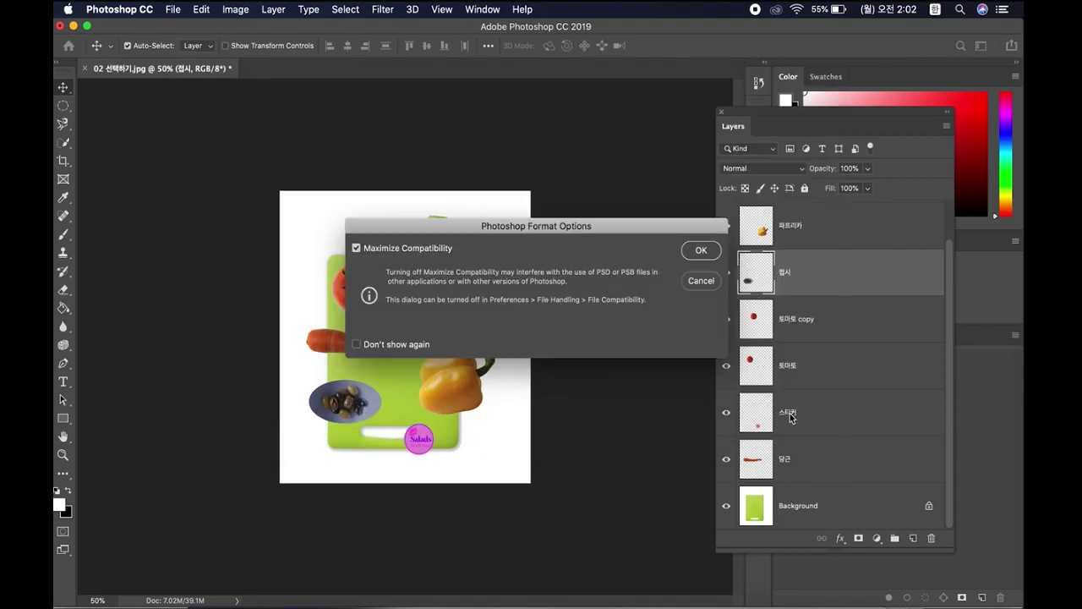
pyautogui.click(701, 251)
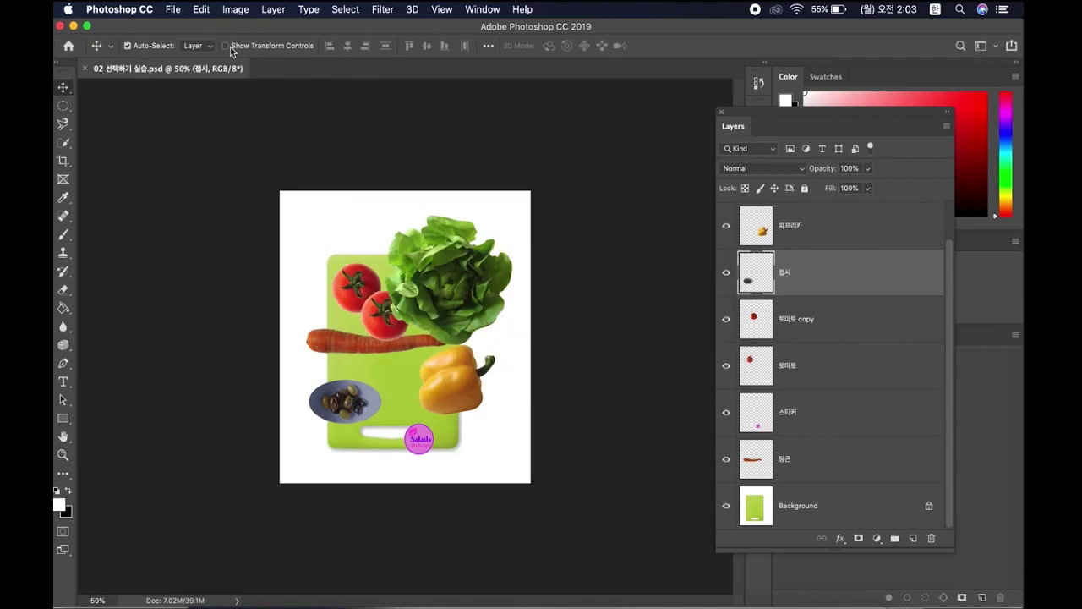
# - Close the document and reopen 02 선택하기 실습.psd from the 포토샵 실습예제 2주차 folder
pyautogui.click(86, 68)
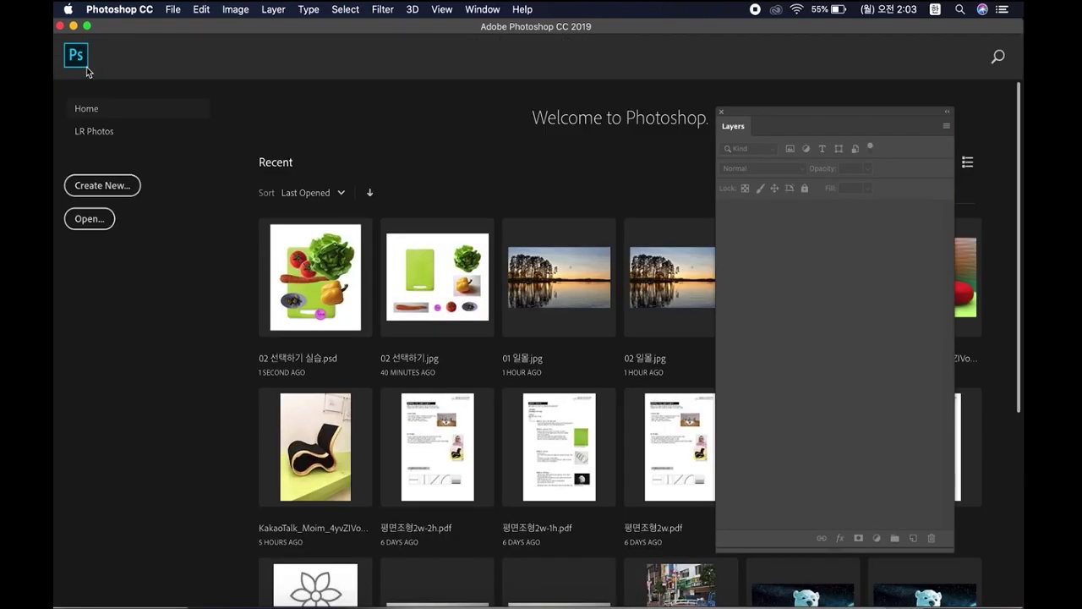
pyautogui.click(89, 220)
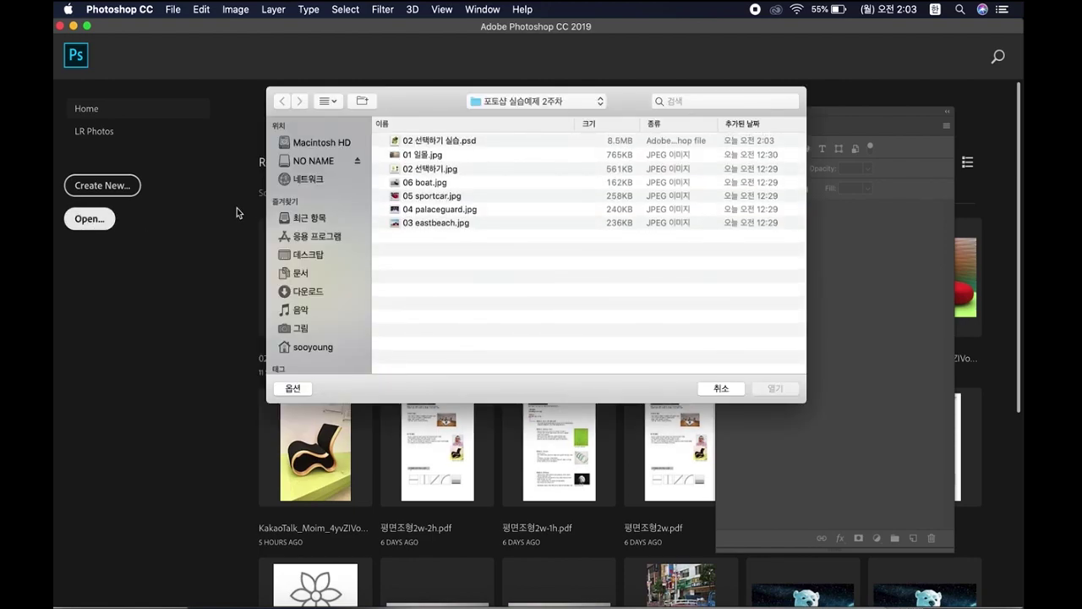
pyautogui.click(474, 141)
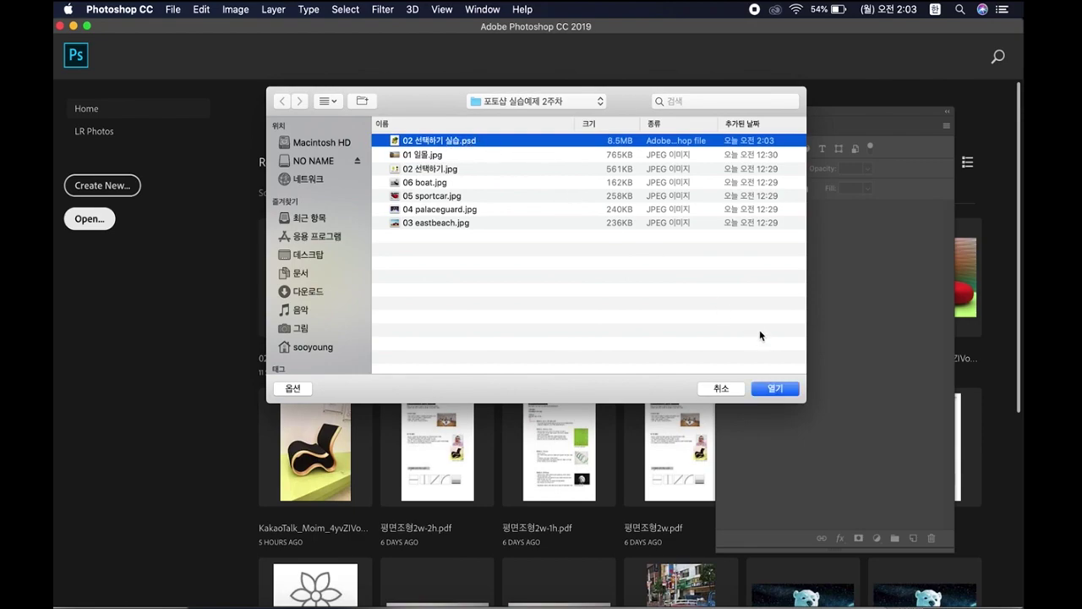
pyautogui.click(769, 391)
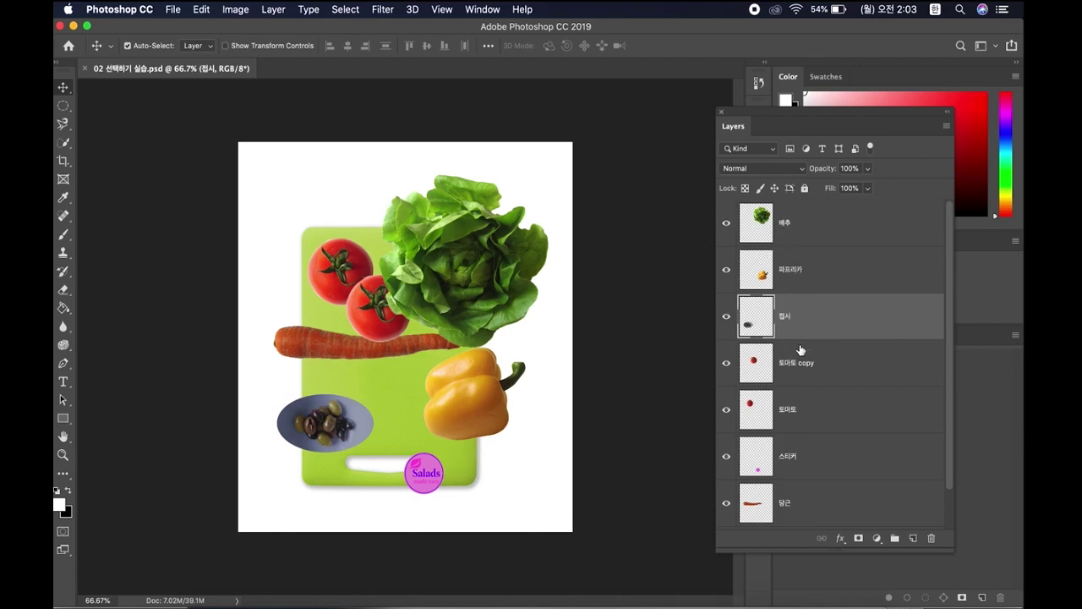
# - Check the reopened file's layers one by one from 스티커 up to 배추 and back down to 토마토 copy
pyautogui.click(815, 459)
pyautogui.click(806, 413)
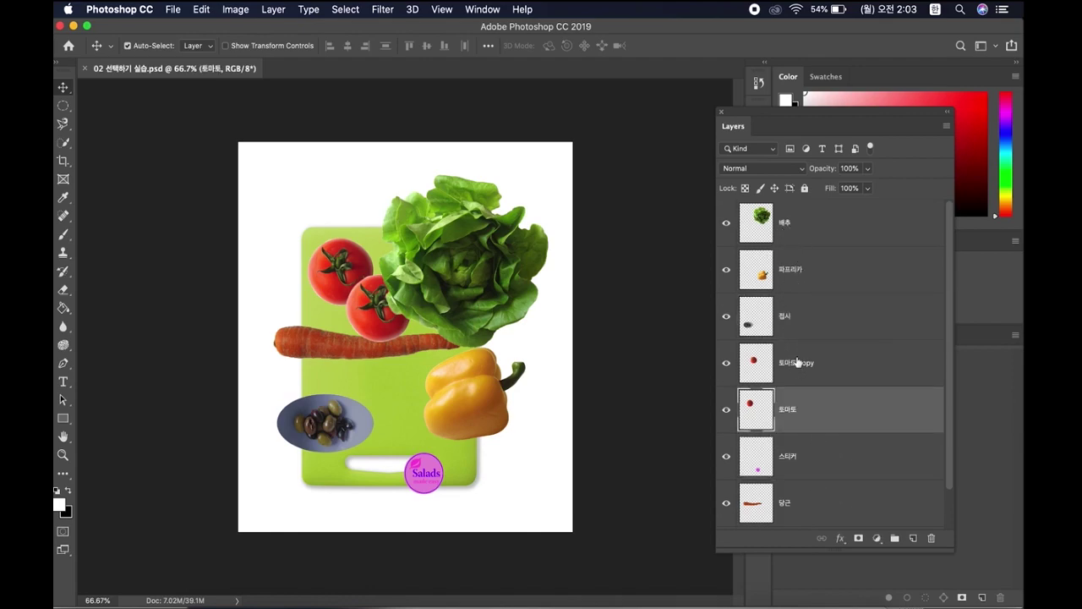
pyautogui.click(798, 360)
pyautogui.click(800, 318)
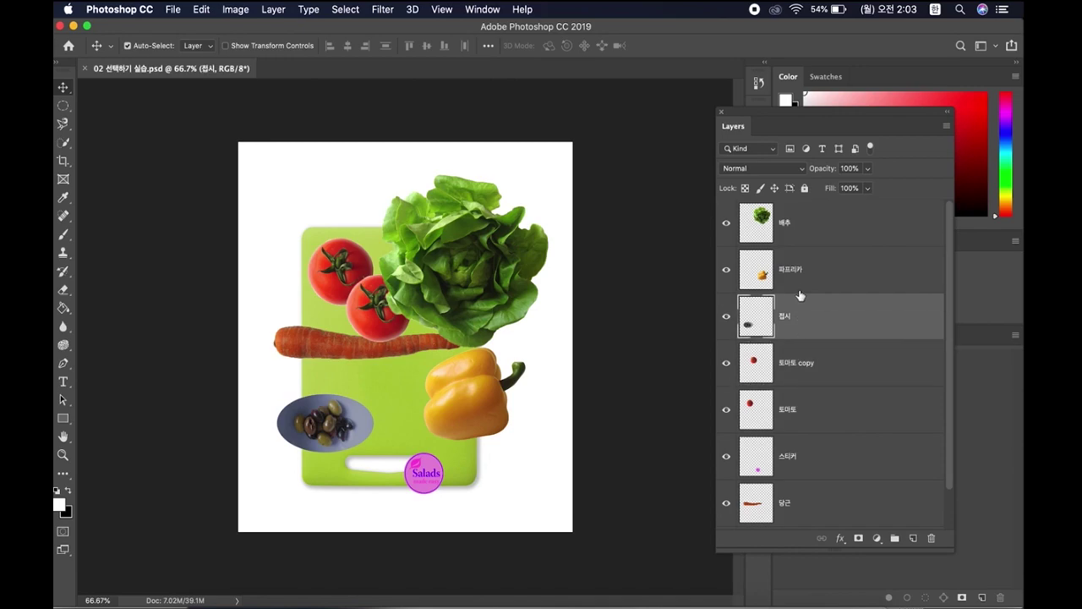
pyautogui.click(798, 280)
pyautogui.click(799, 236)
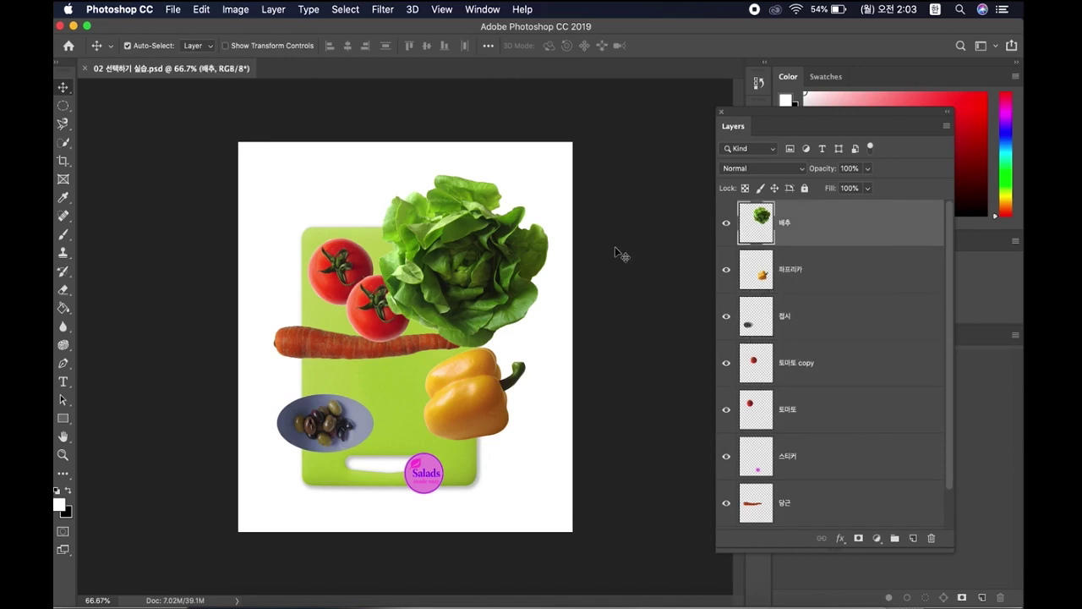
pyautogui.click(821, 274)
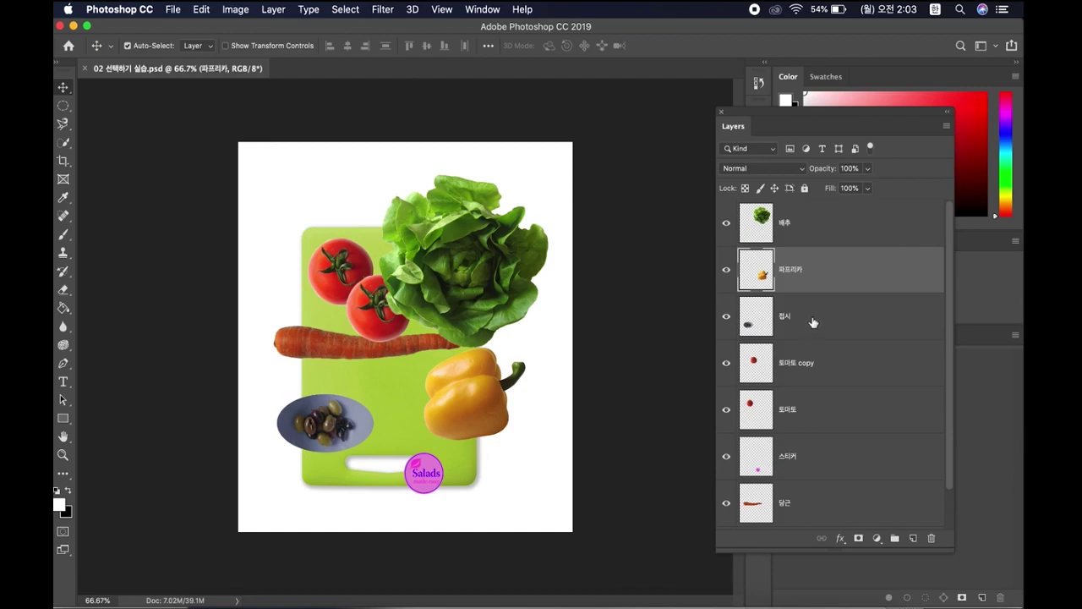
pyautogui.click(813, 323)
pyautogui.click(816, 372)
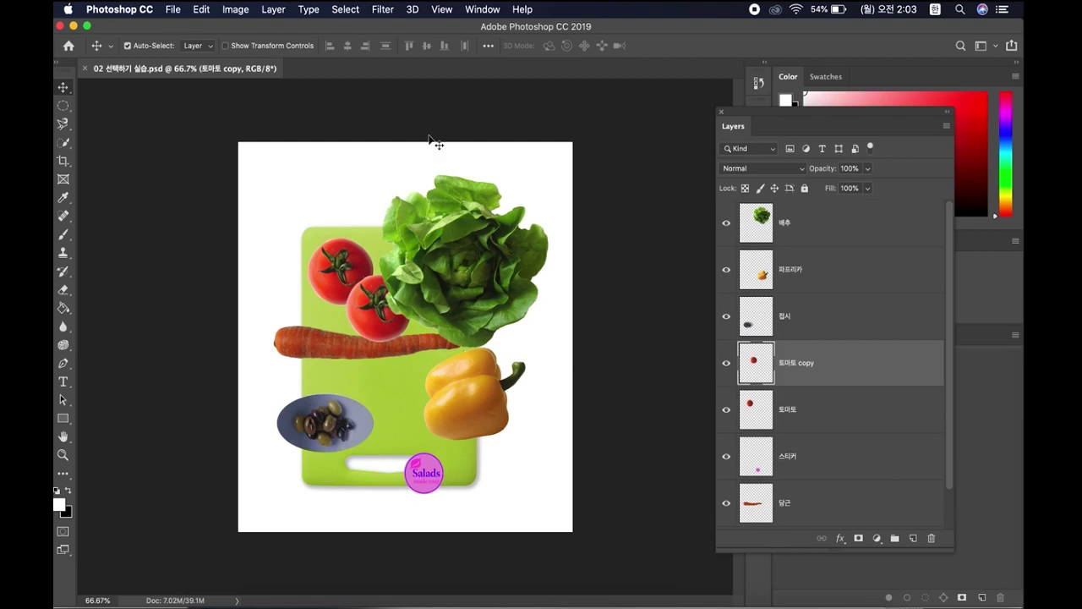
# - Begin saving a copy of the layered document in JPEG format
pyautogui.click(173, 9)
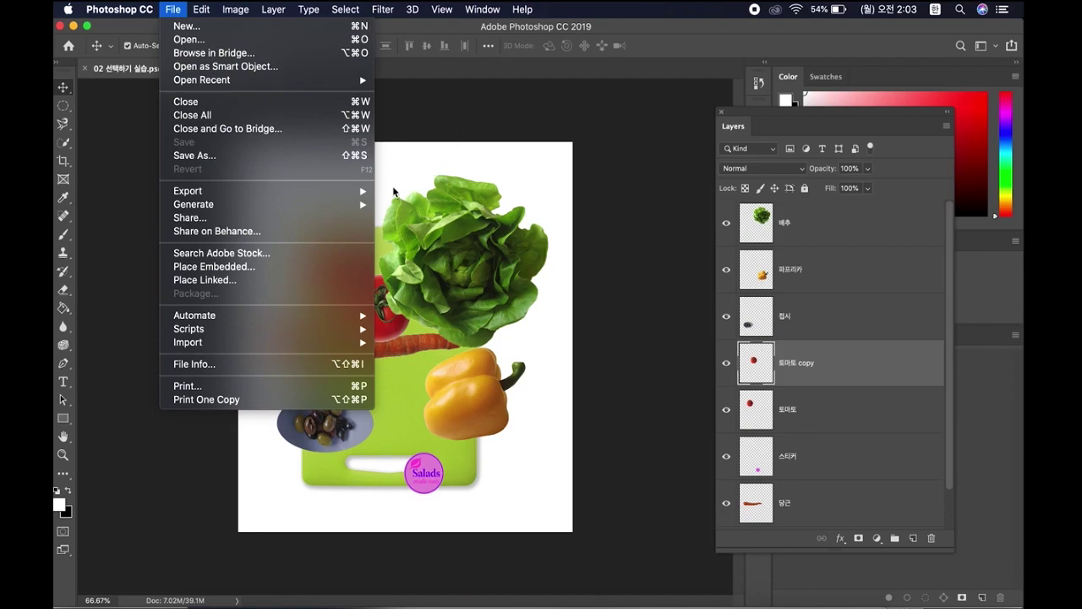
pyautogui.click(311, 157)
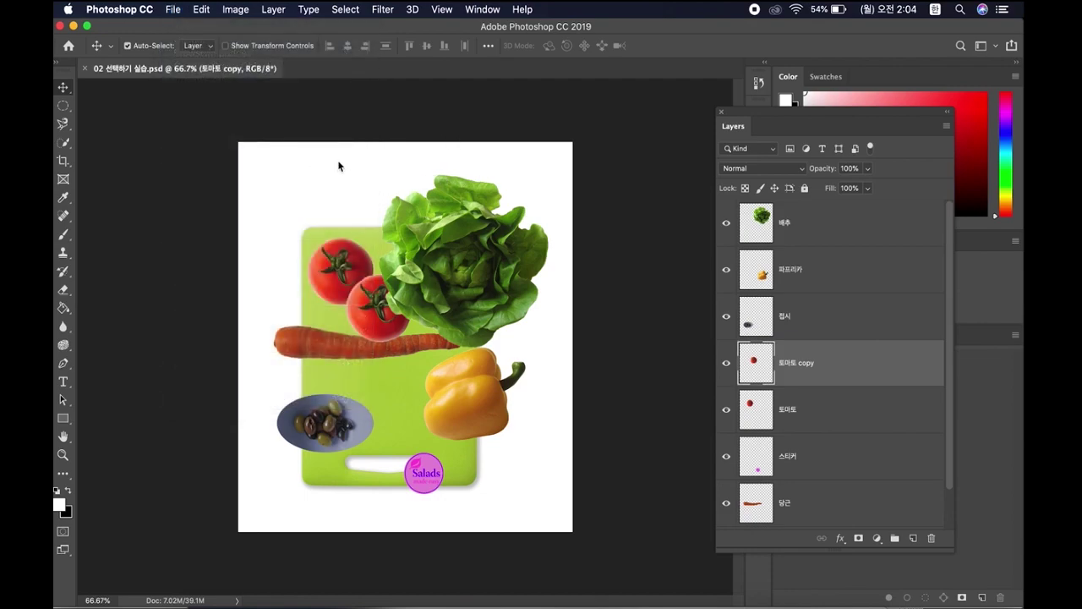
pyautogui.click(502, 264)
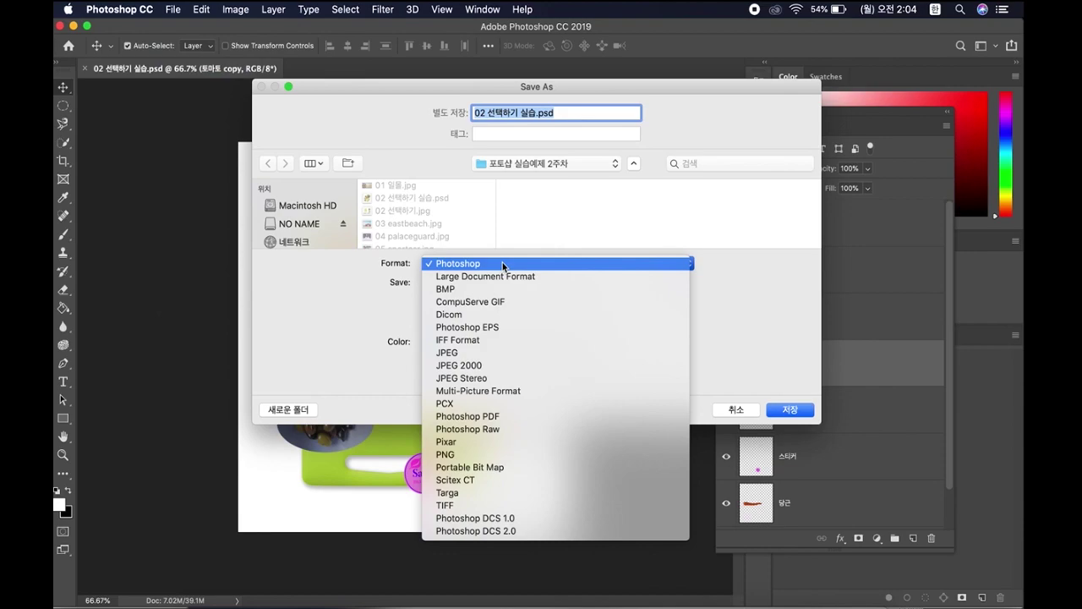
pyautogui.click(527, 354)
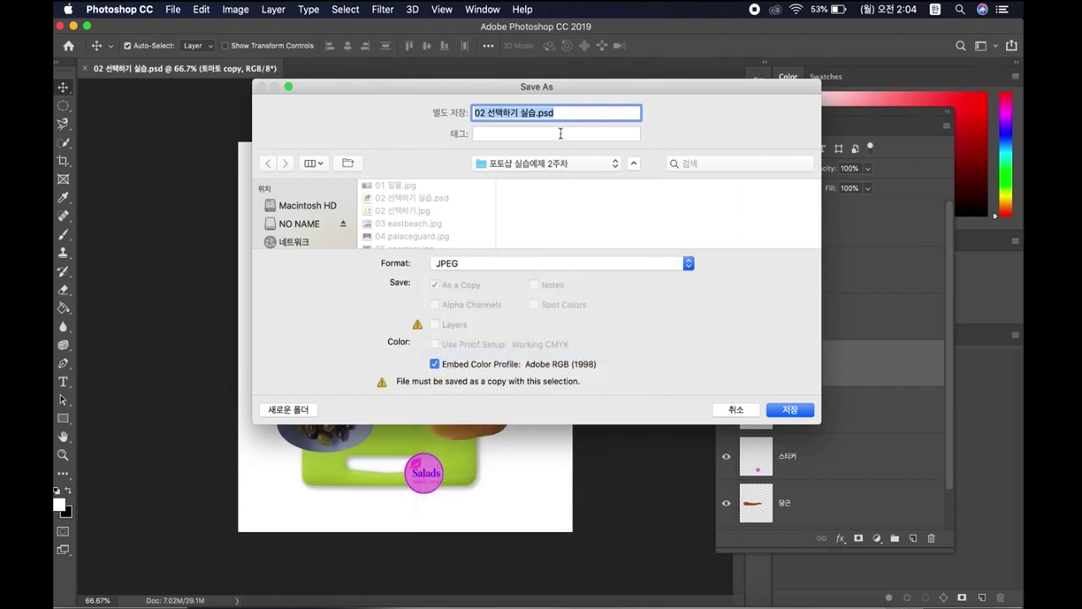
pyautogui.click(790, 411)
pyautogui.press('Return')
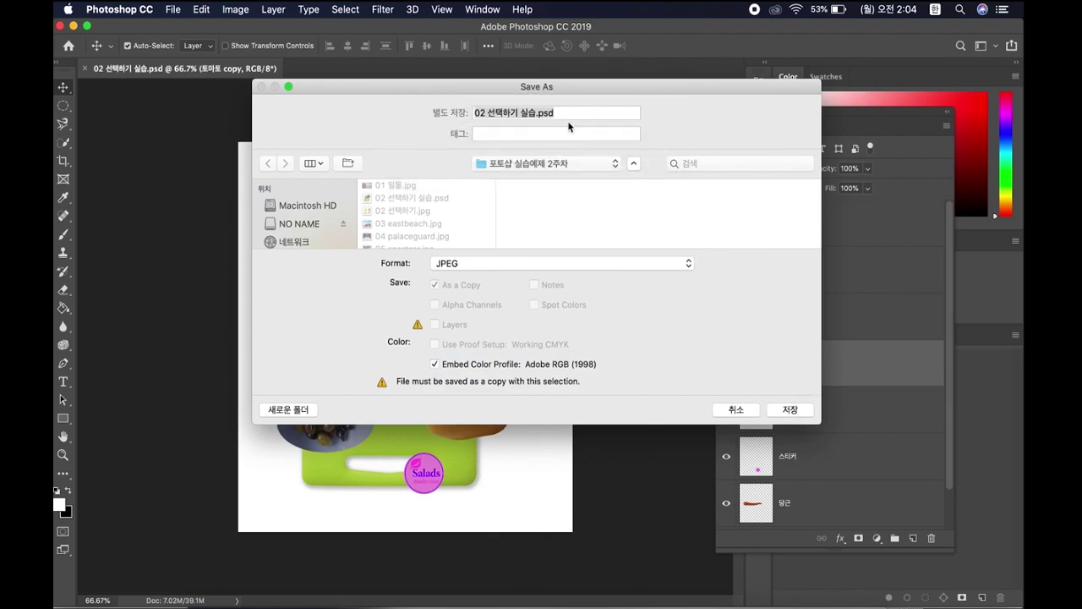
# - Name the copy 02 선택하기 실습.jpg and save it at quality 10 (Maximum) with the Baseline ("Standard") option
pyautogui.click(563, 113)
pyautogui.moveTo(564, 113); pyautogui.dragTo(540, 115)
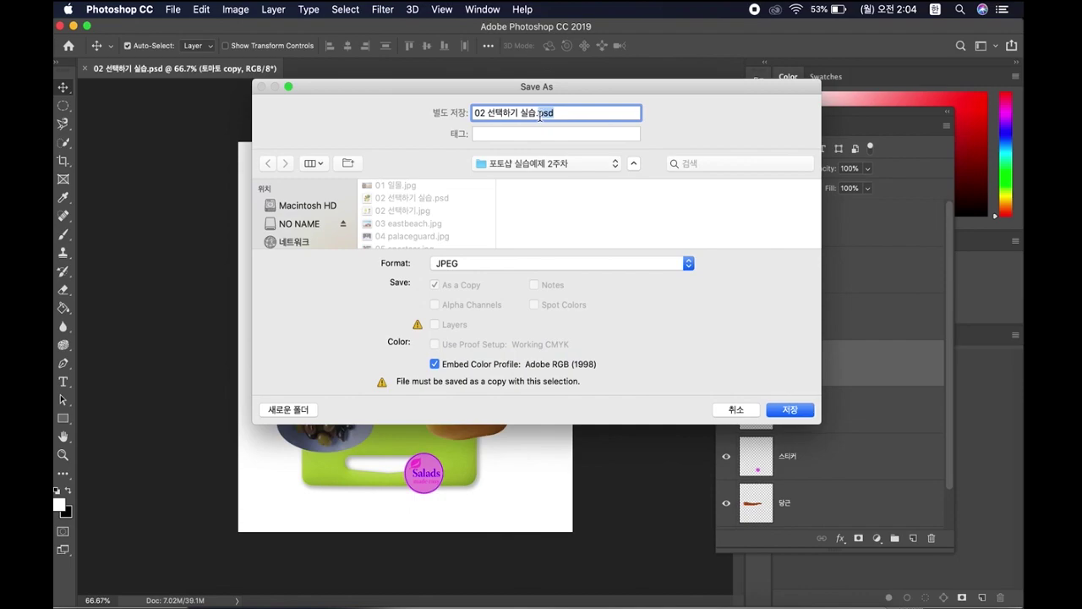
pyautogui.write('jpg')
pyautogui.click(790, 411)
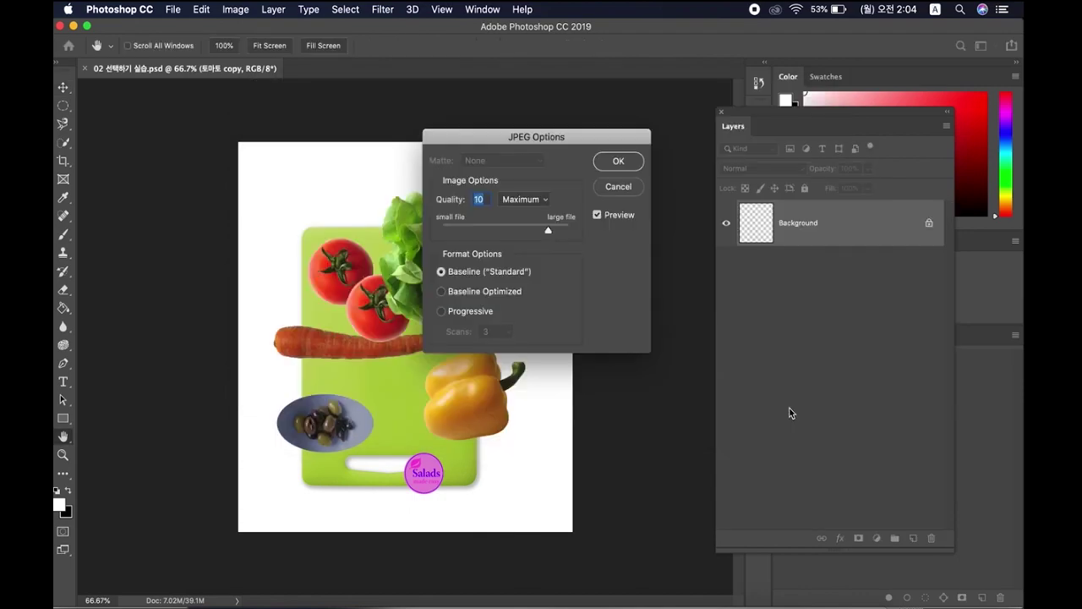
pyautogui.click(616, 162)
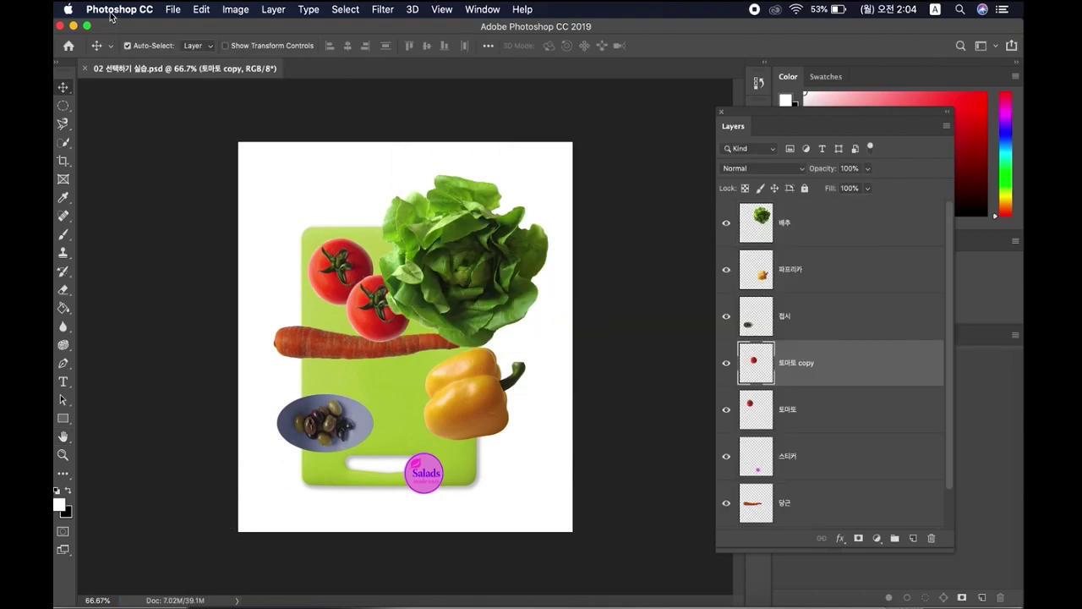
# - Open 02 선택하기 실습.jpg alongside the layered Photoshop document
pyautogui.click(173, 9)
pyautogui.click(186, 39)
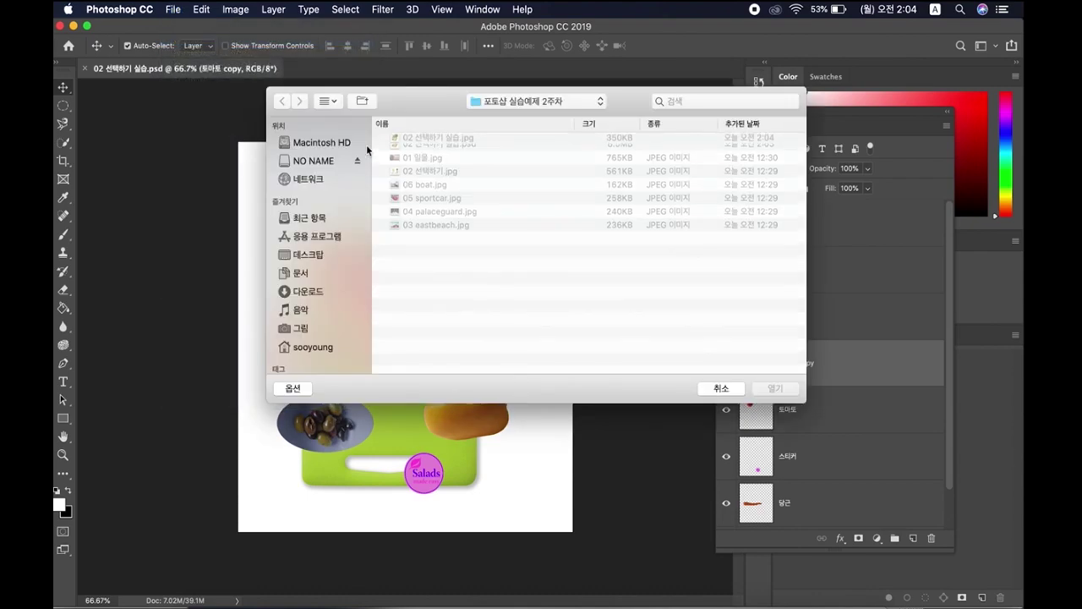
pyautogui.click(446, 143)
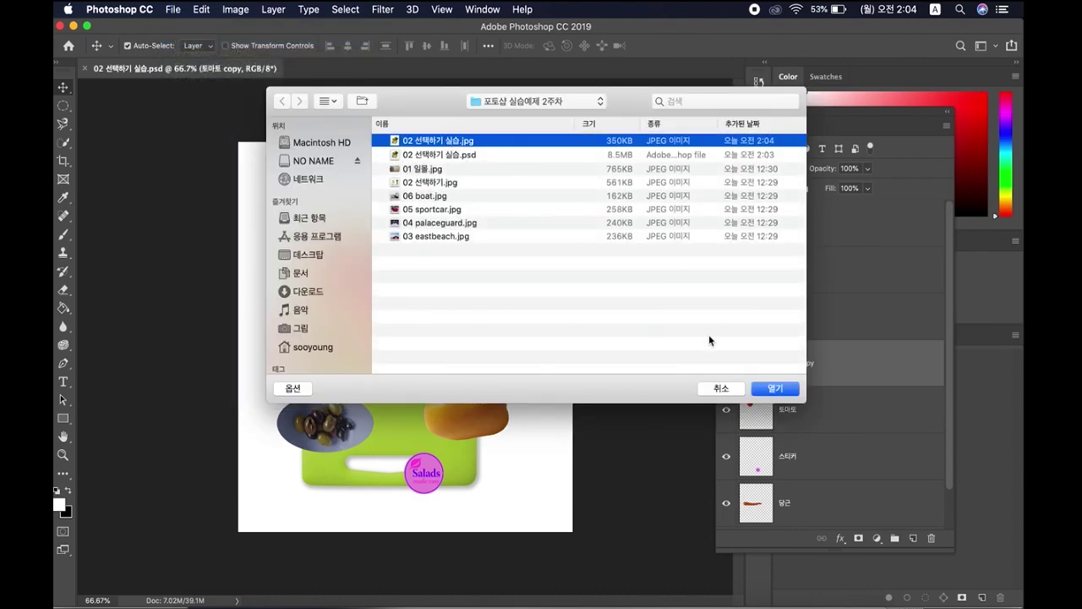
pyautogui.click(773, 388)
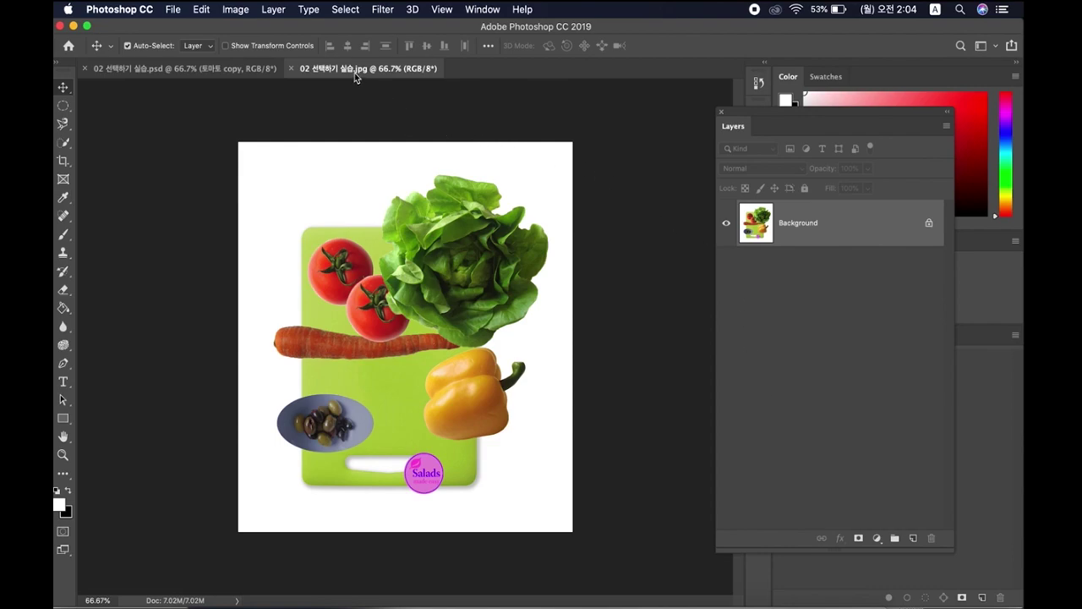
# - Compare the layer lists of 02 선택하기 실습.psd and 02 선택하기 실습.jpg by switching between the two documents
pyautogui.click(244, 74)
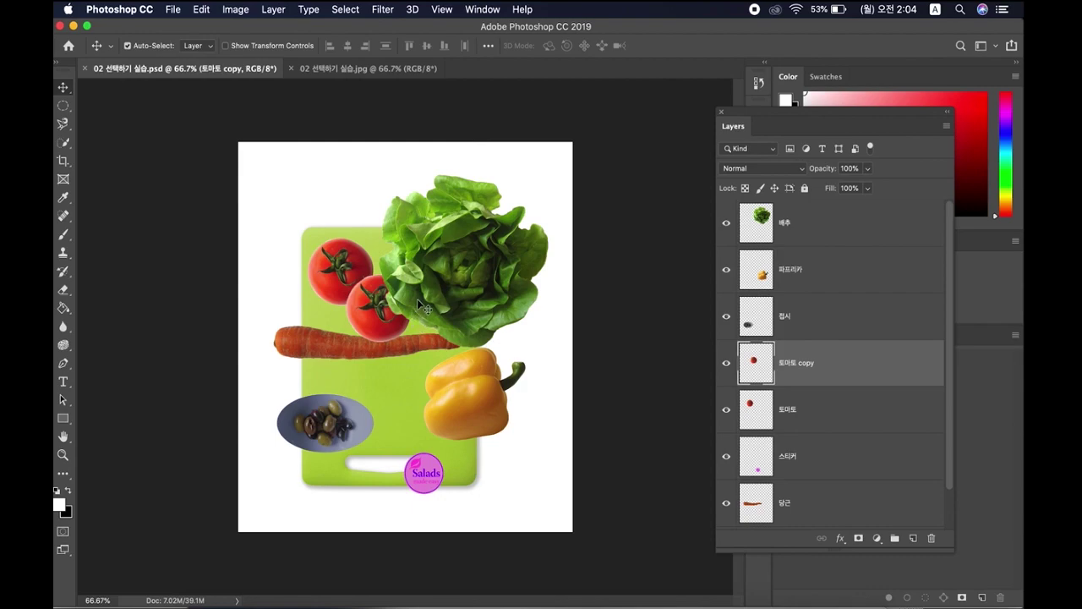
pyautogui.click(352, 72)
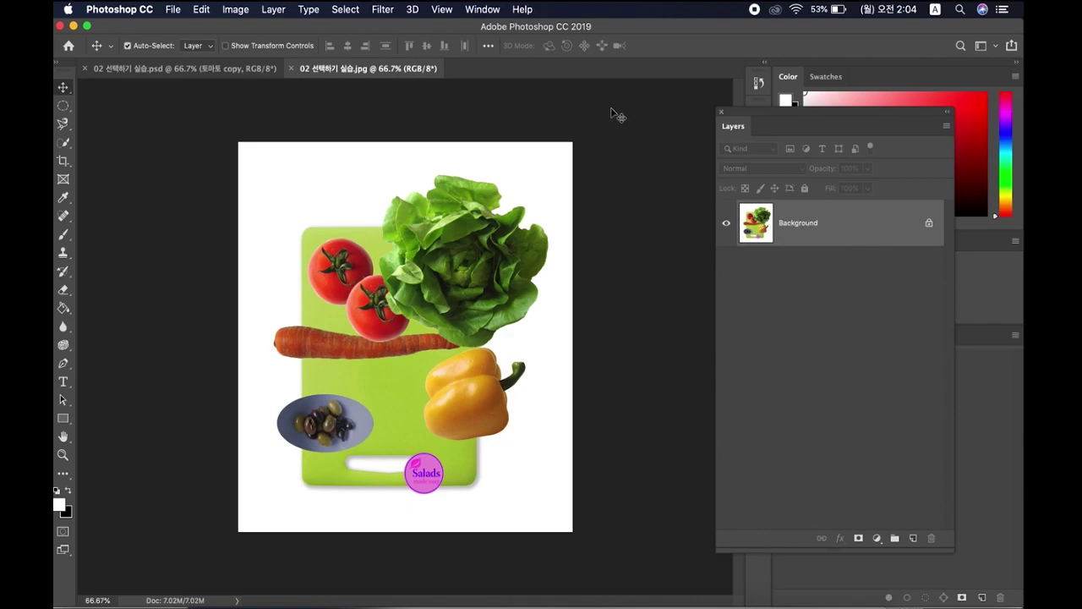
pyautogui.click(222, 69)
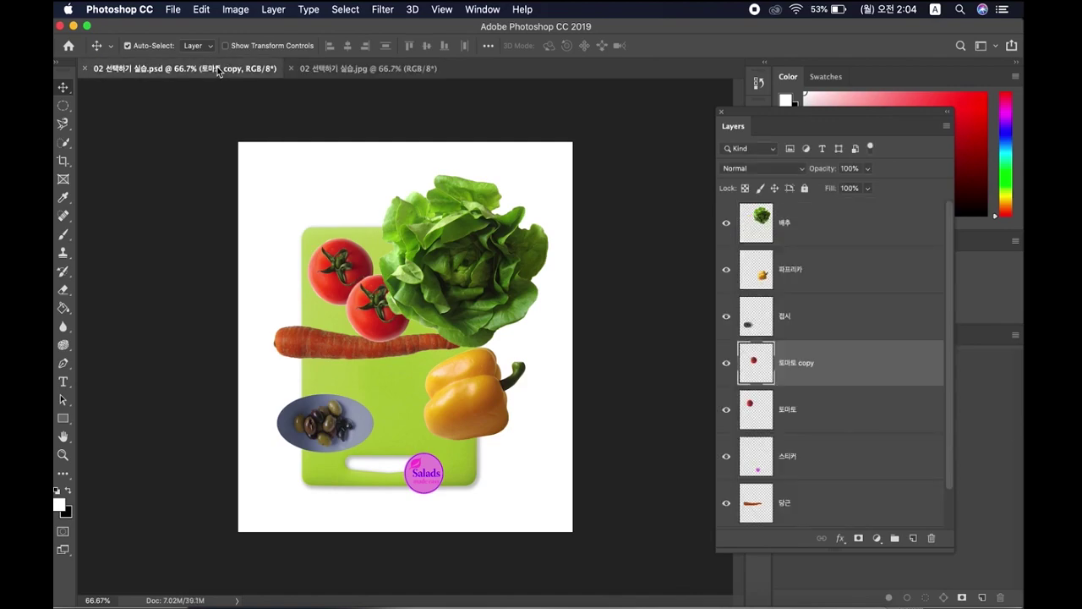
pyautogui.click(344, 71)
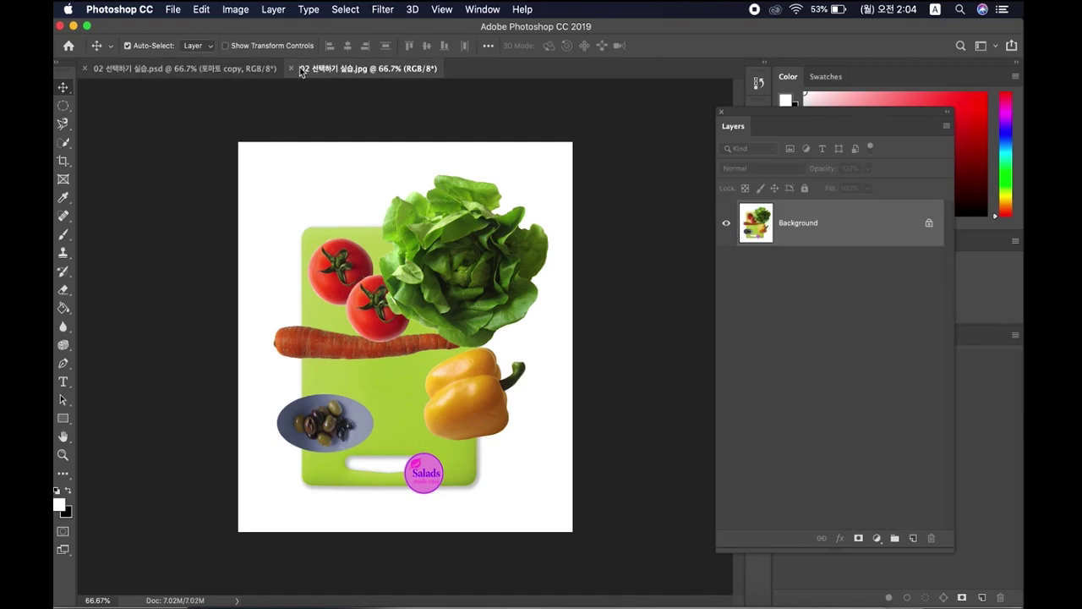
pyautogui.click(210, 71)
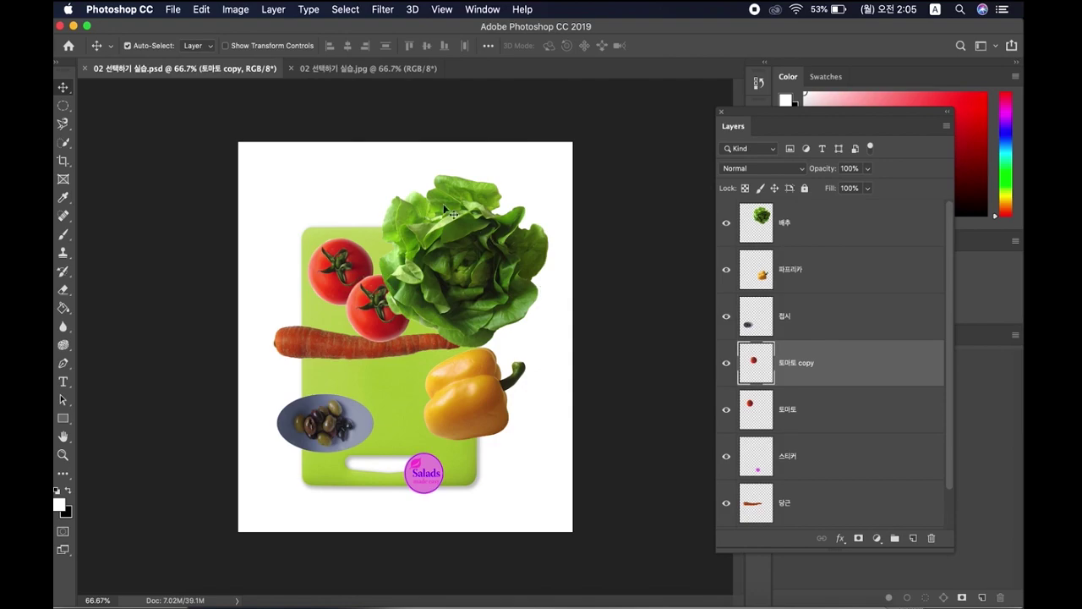
pyautogui.click(333, 70)
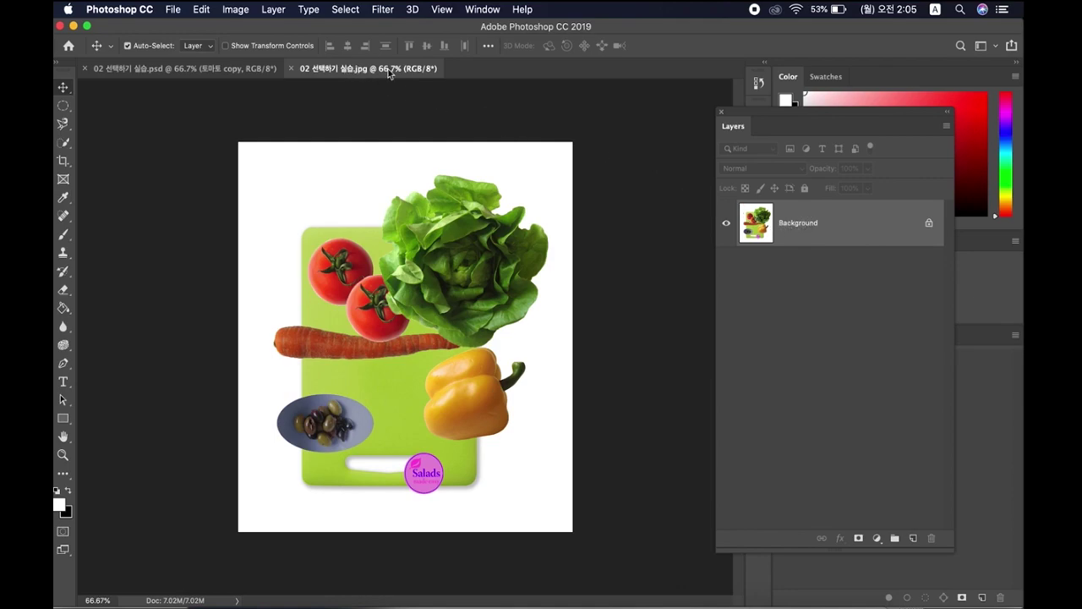
pyautogui.click(234, 73)
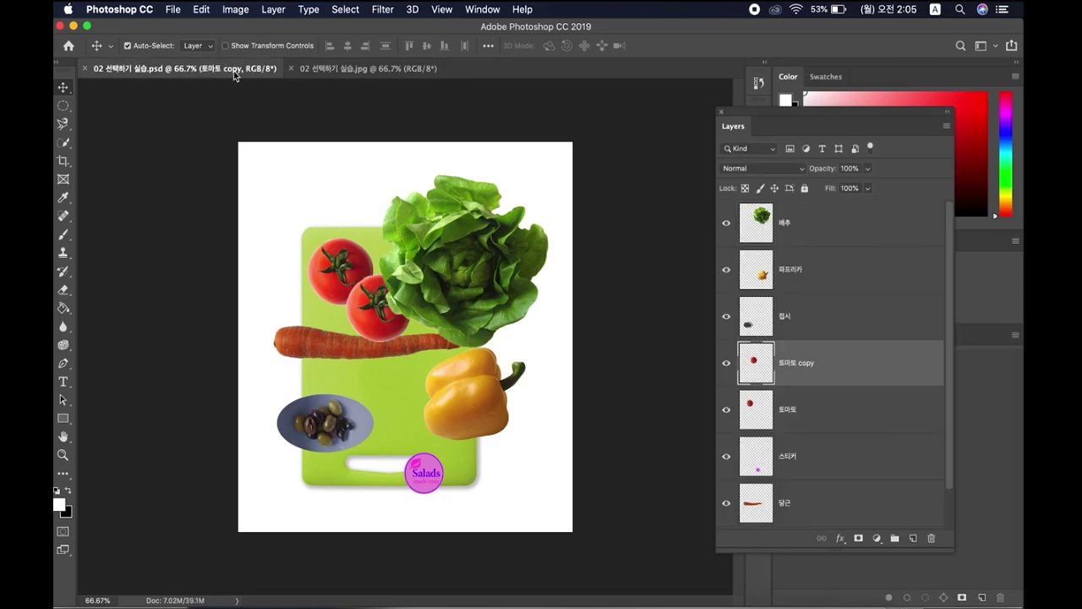